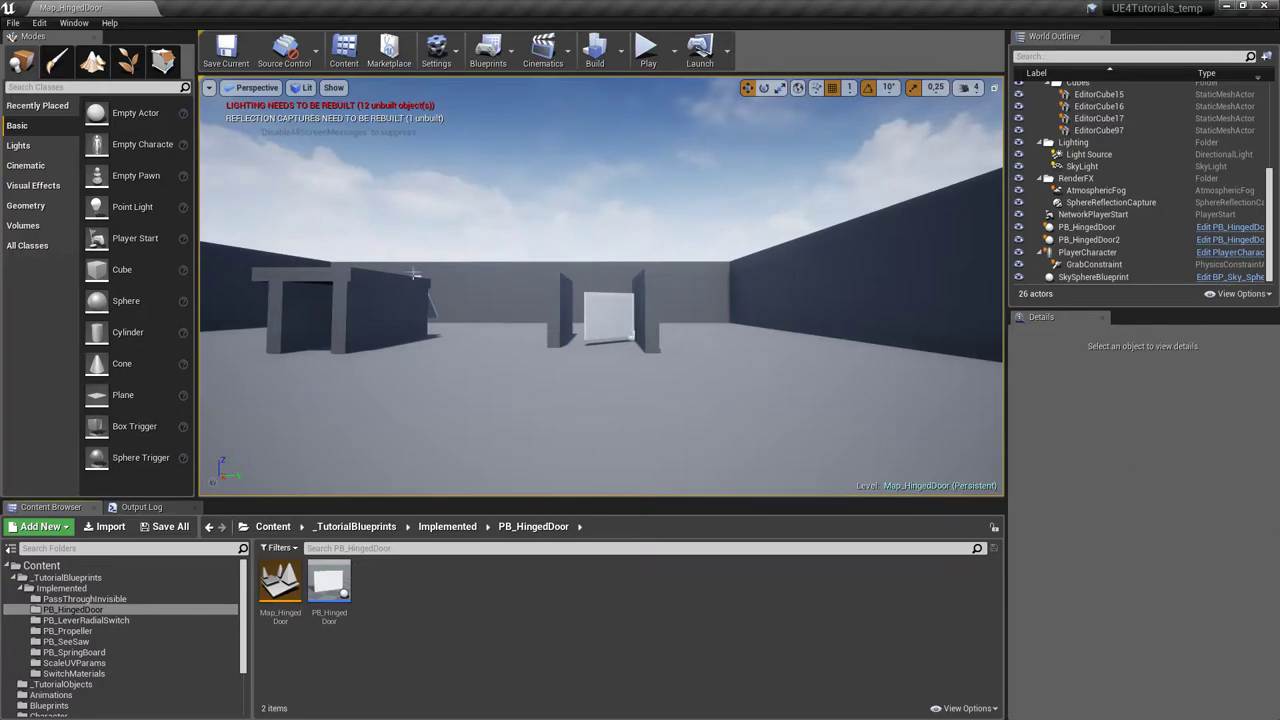
Play the level and push through the low hinged panel and the tall door in the roofed passage.
click(648, 47)
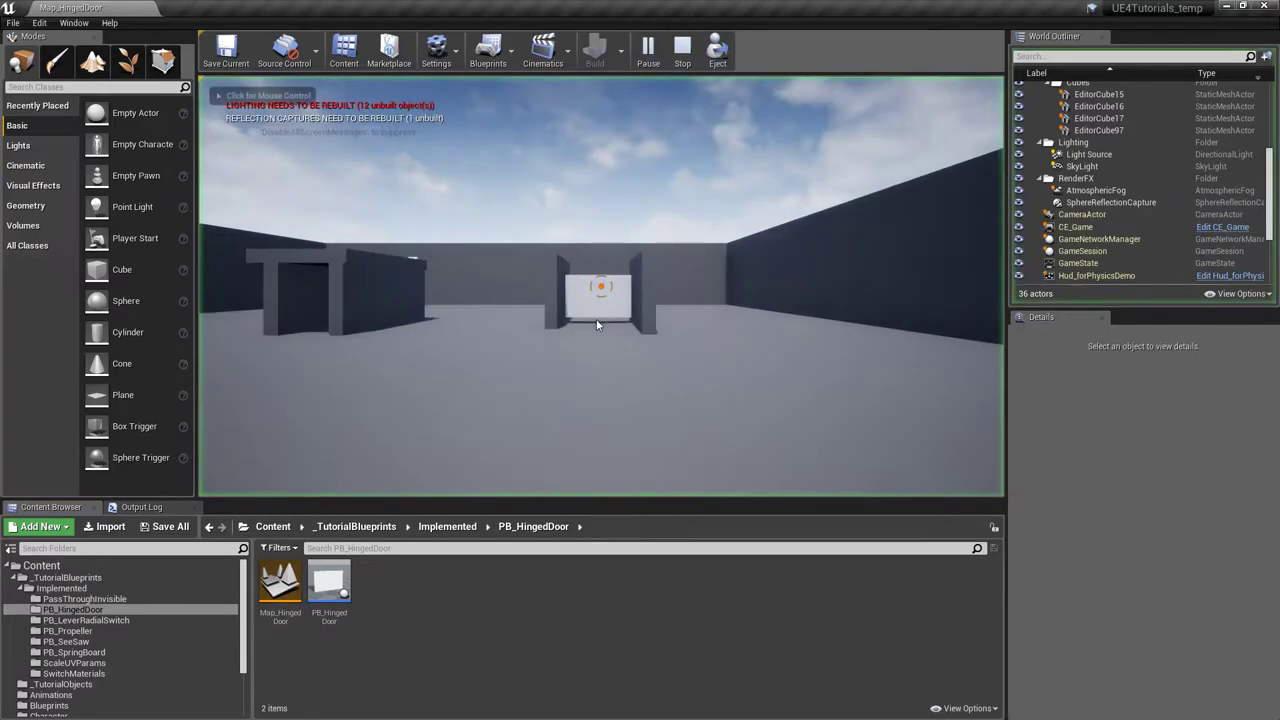
key(w)
key(w)
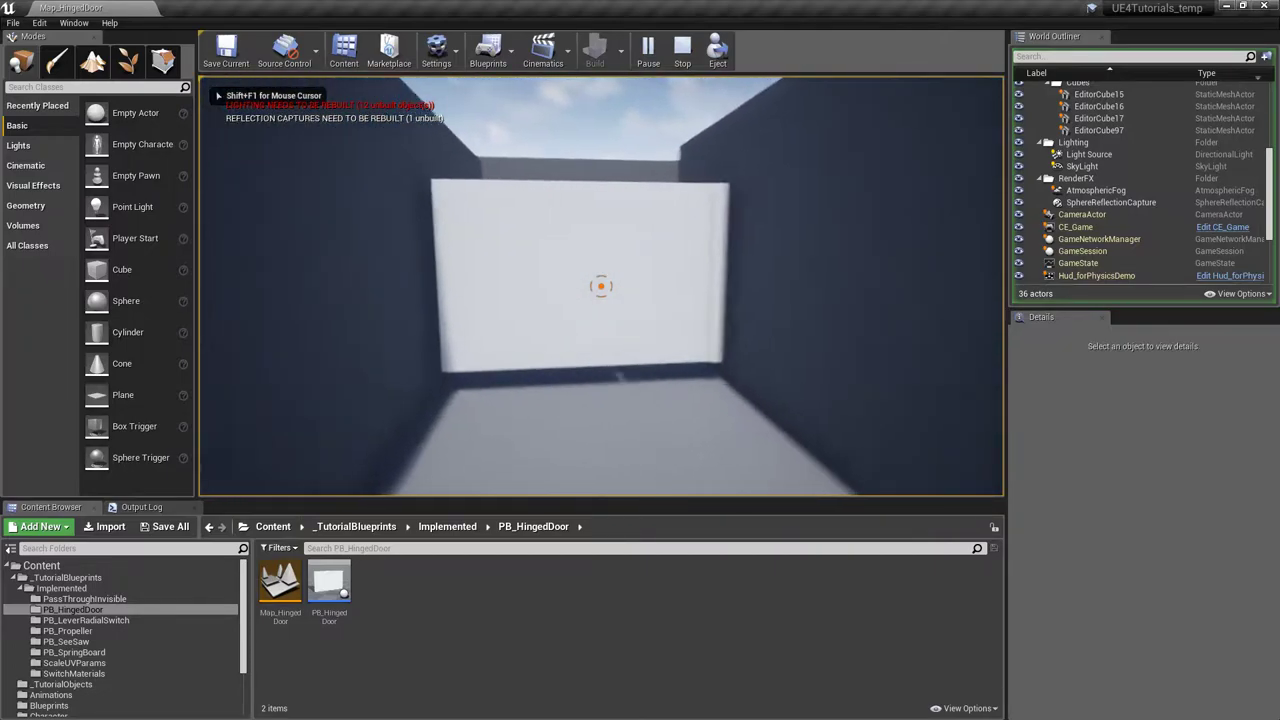
key(s)
key(w)
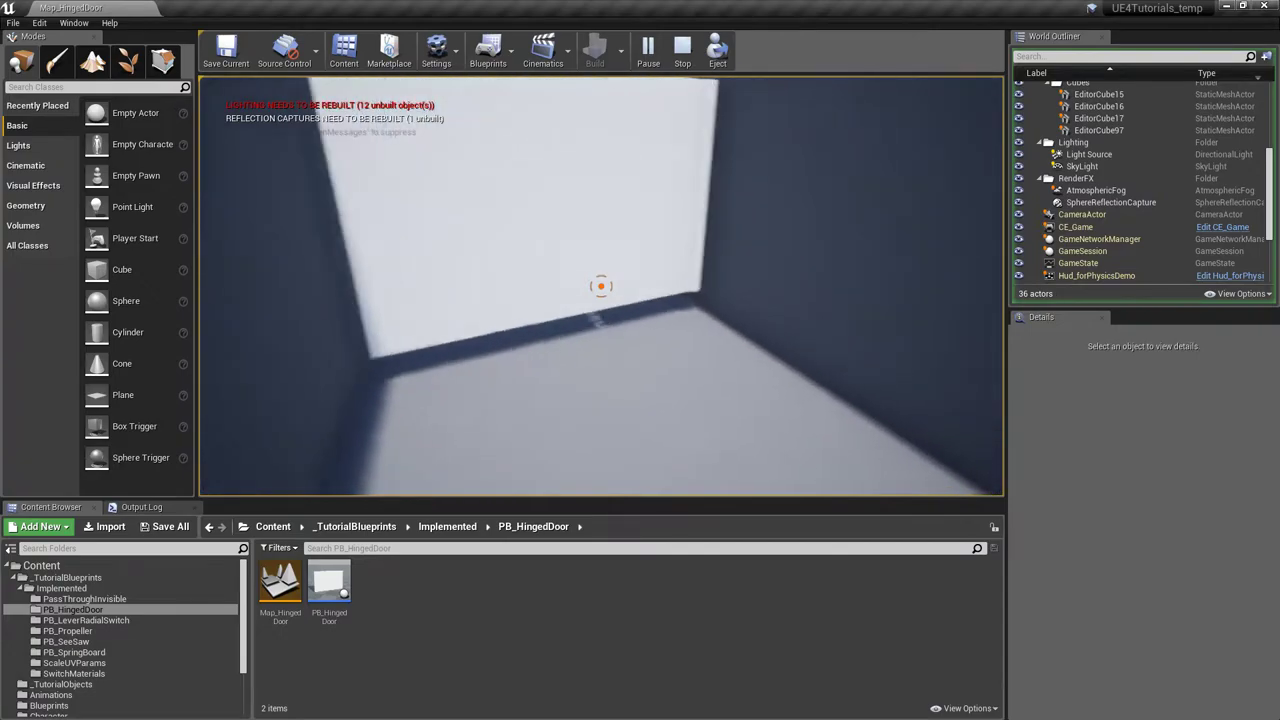
key(w)
key(w)
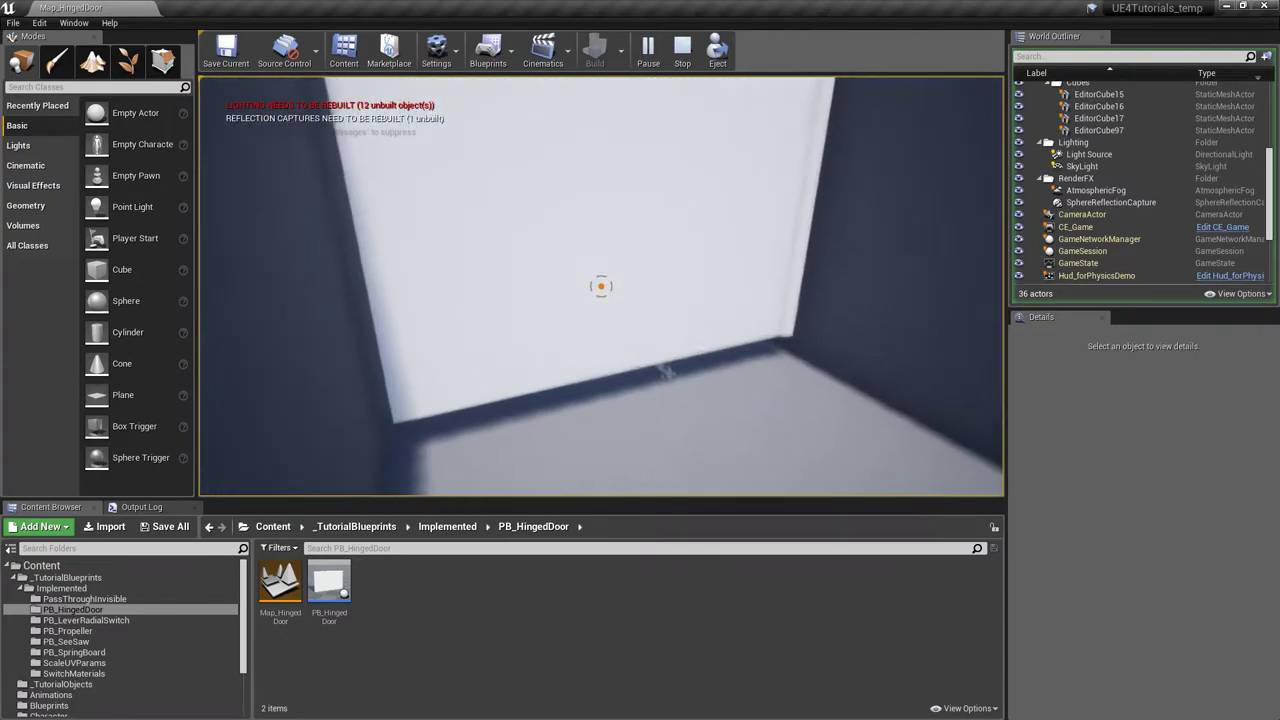
key(w)
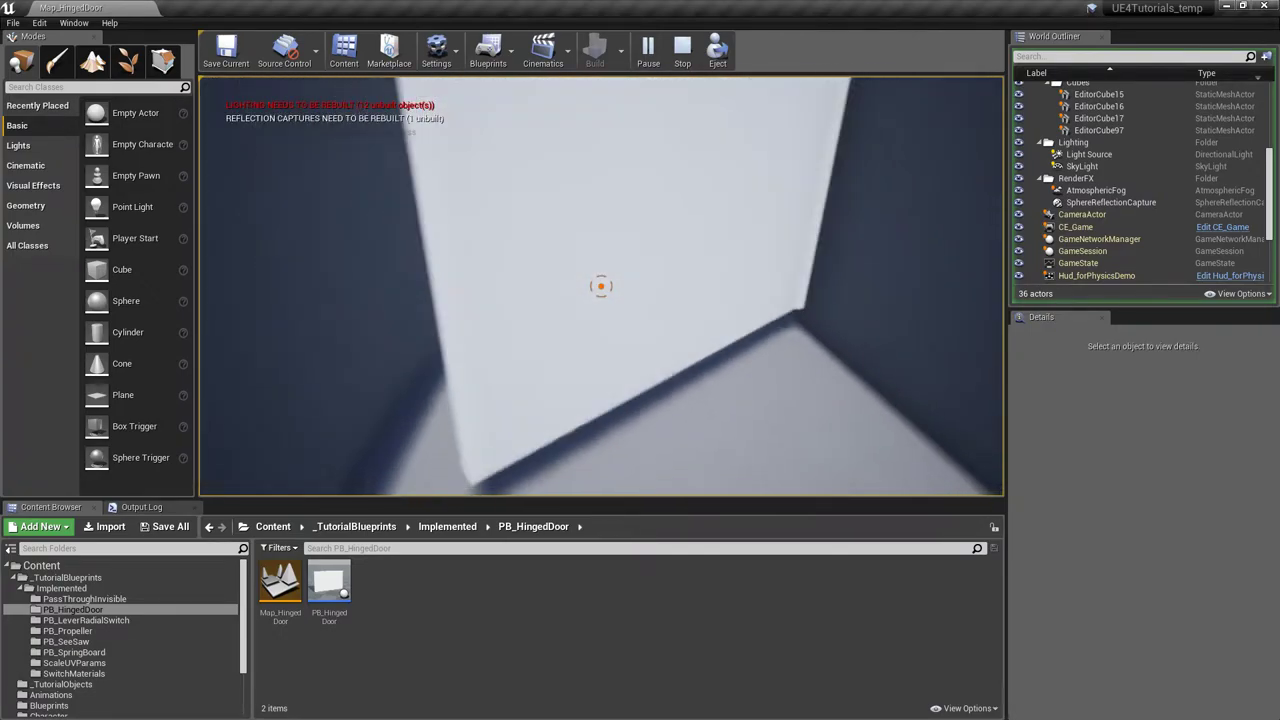
key(w)
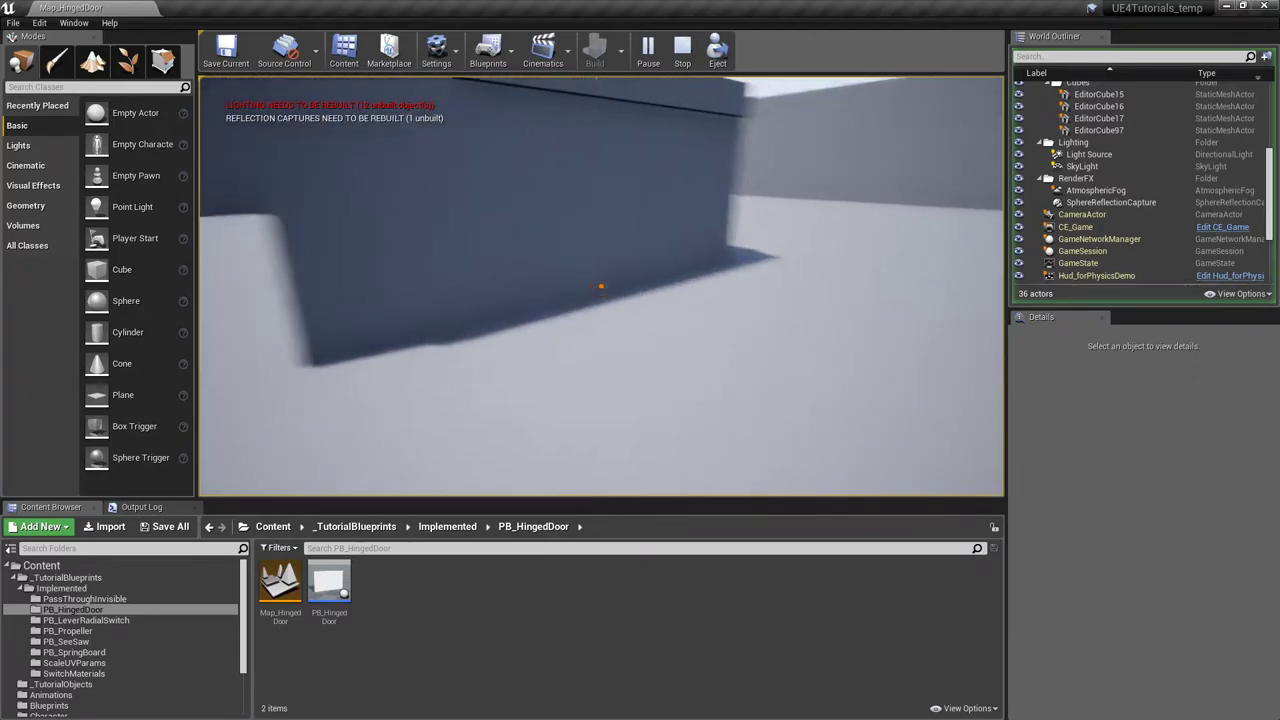
key(w)
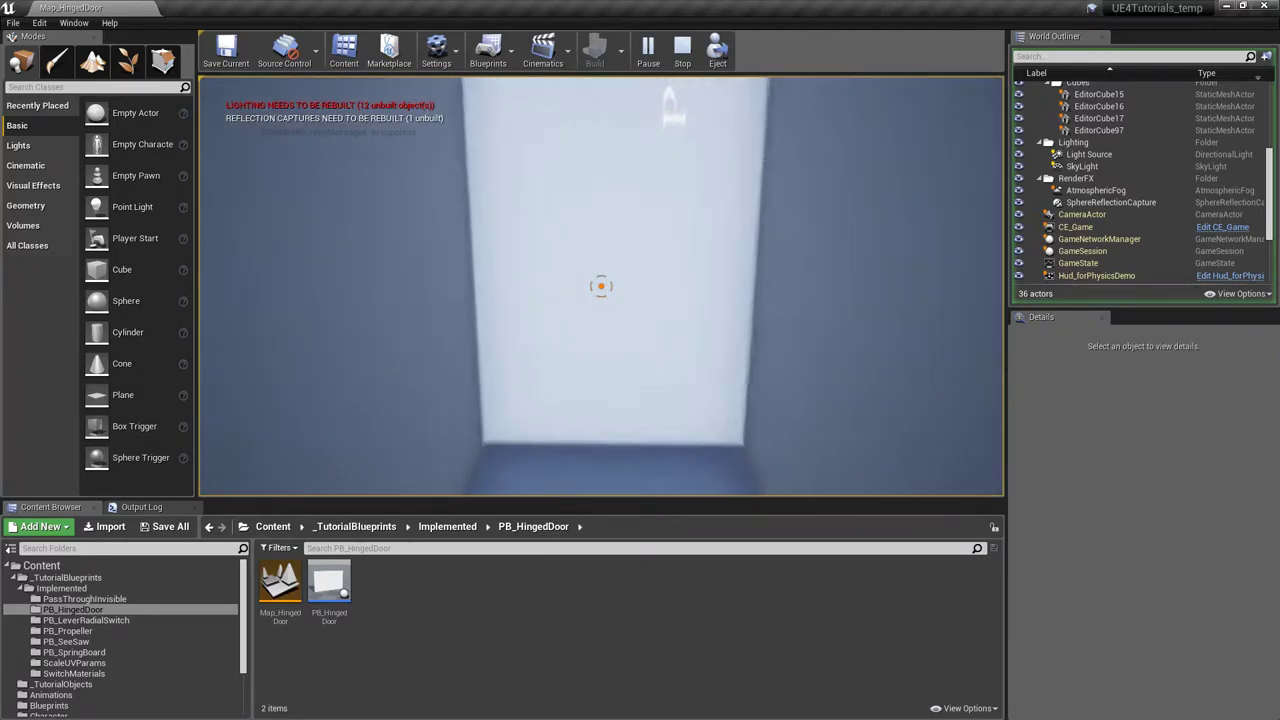
key(w)
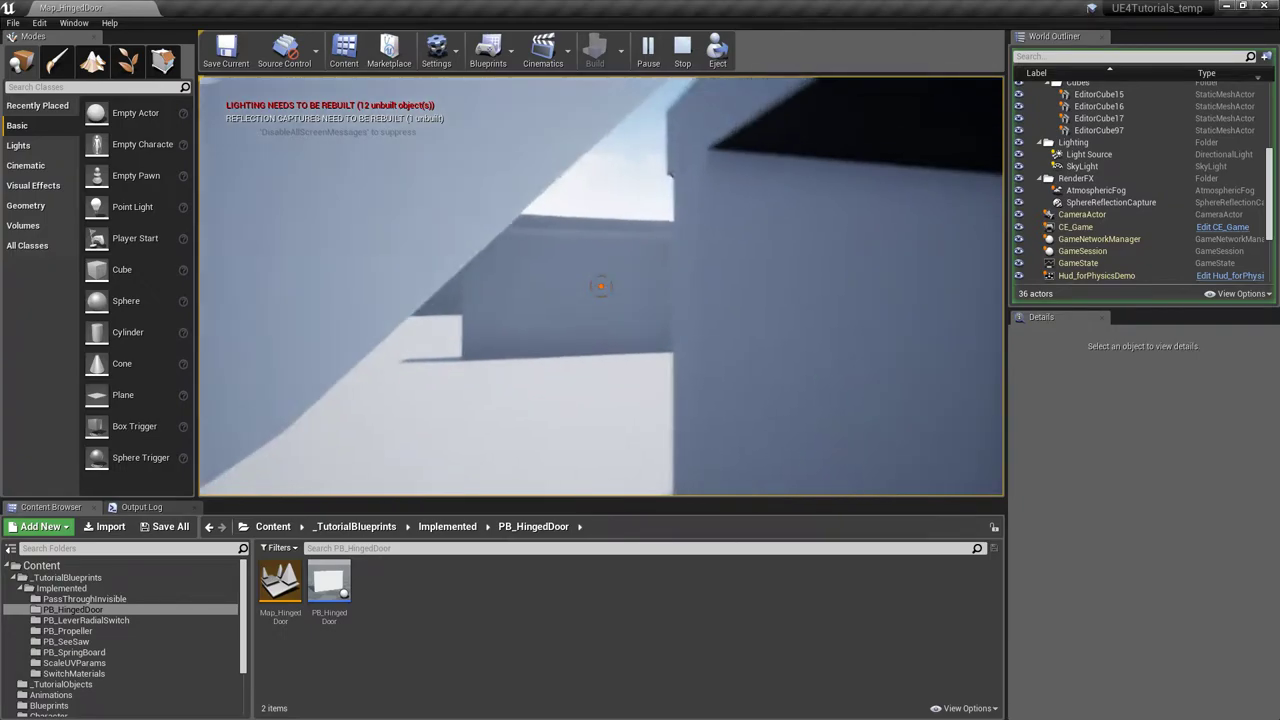
Grab the tall door of the roofed passage from outside and test how it swings while moving sideways.
key(s)
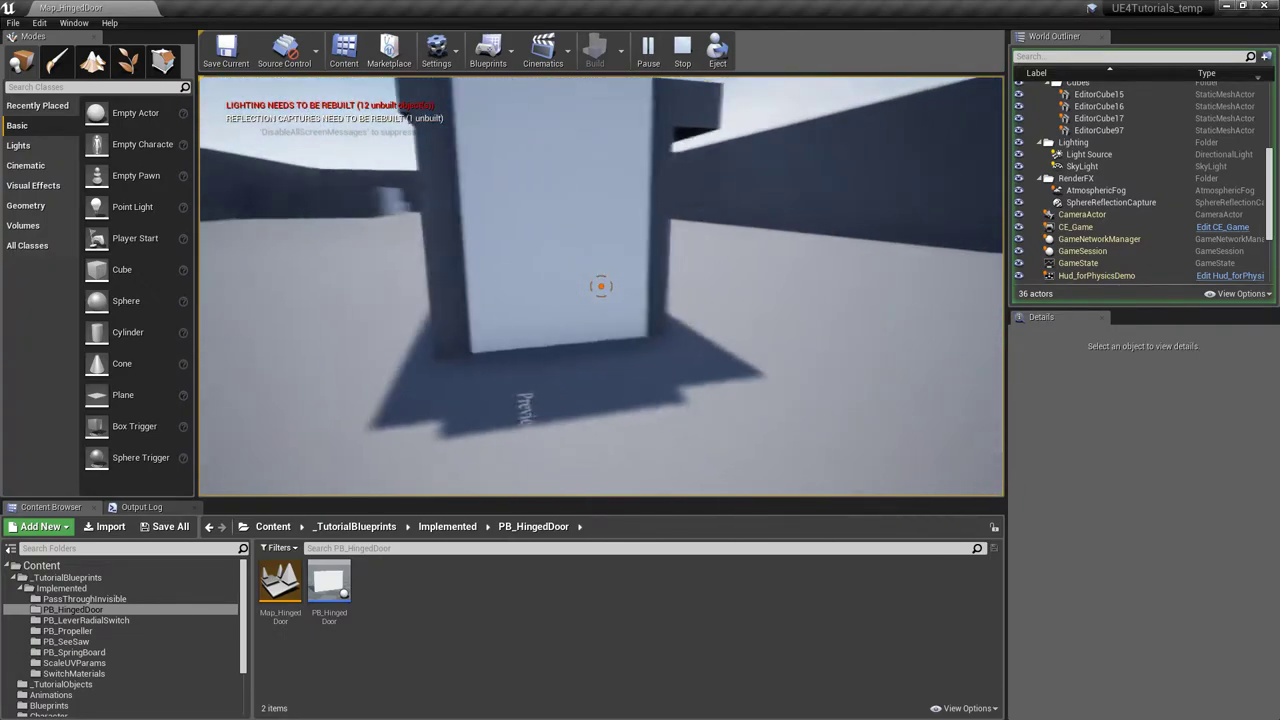
drag(601, 286, 601, 286)
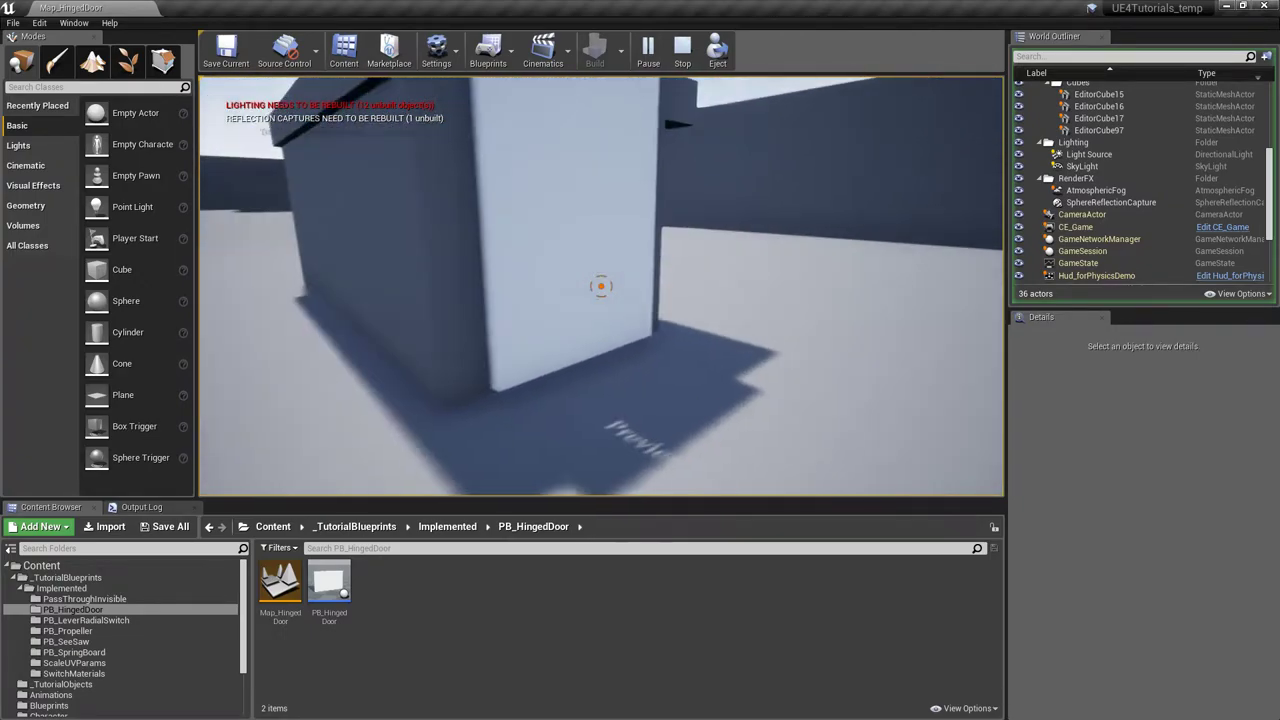
key(d)
key(s)
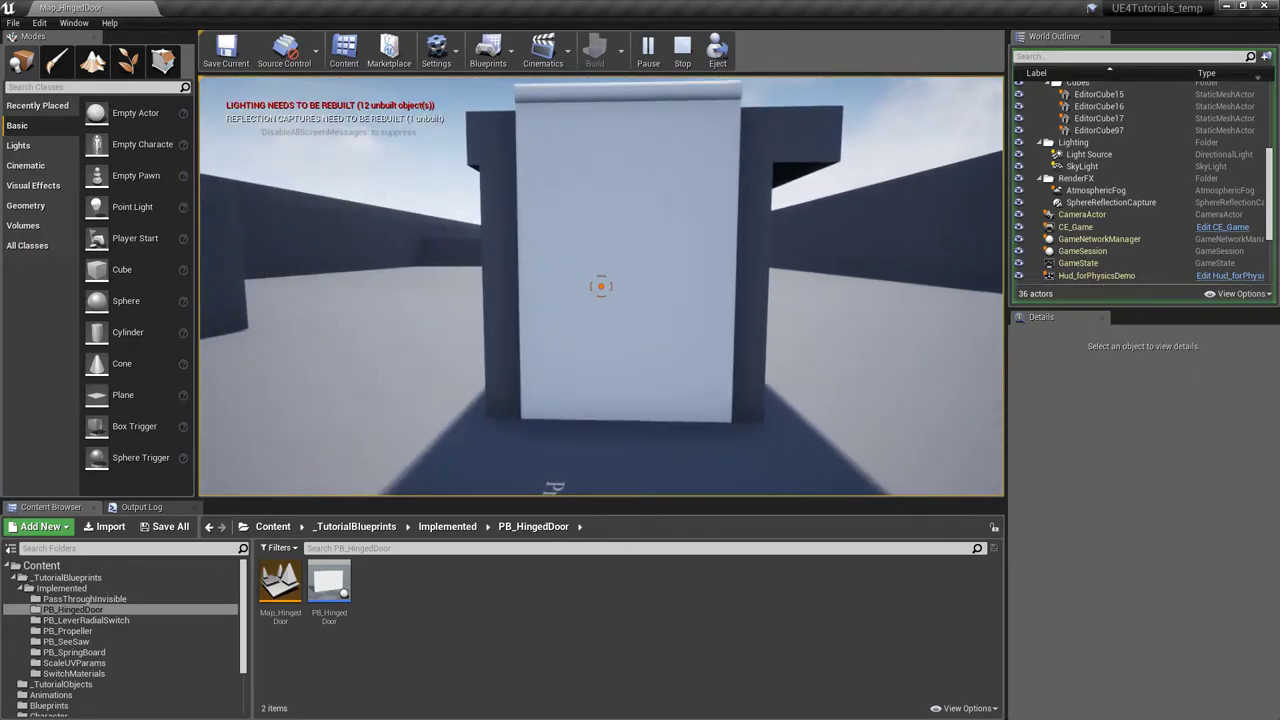
drag(601, 286, 601, 286)
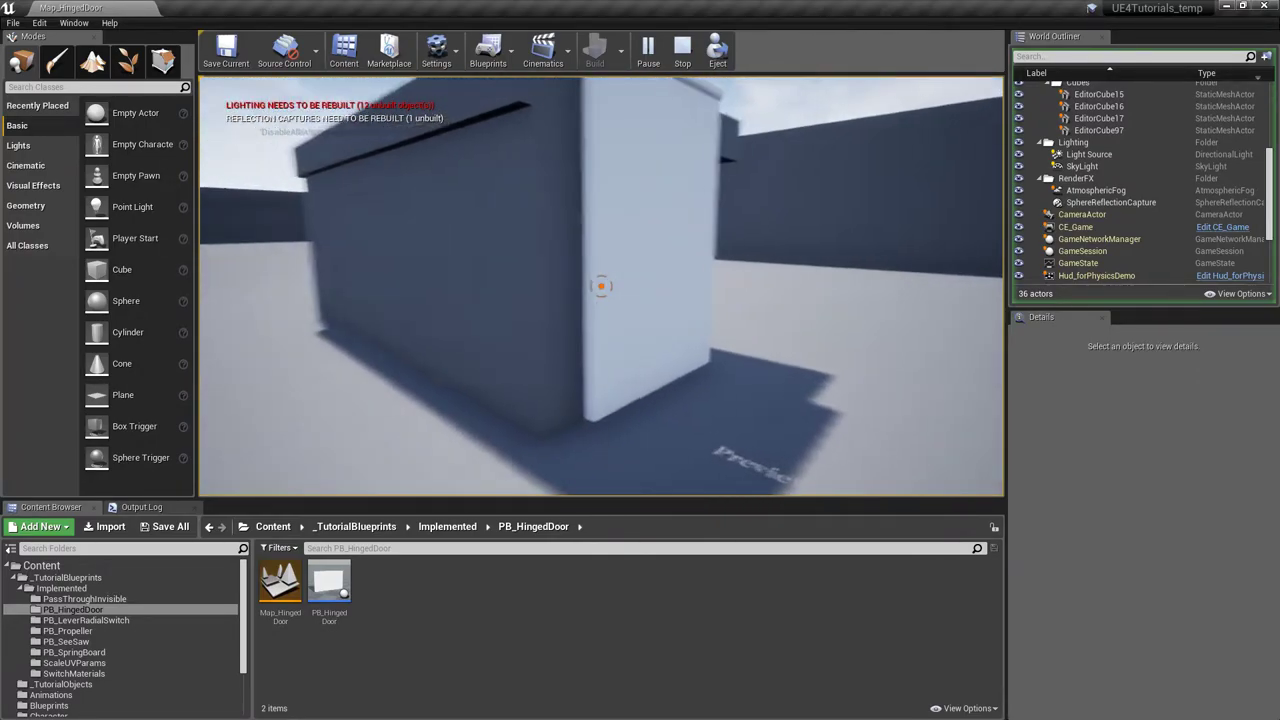
key(d)
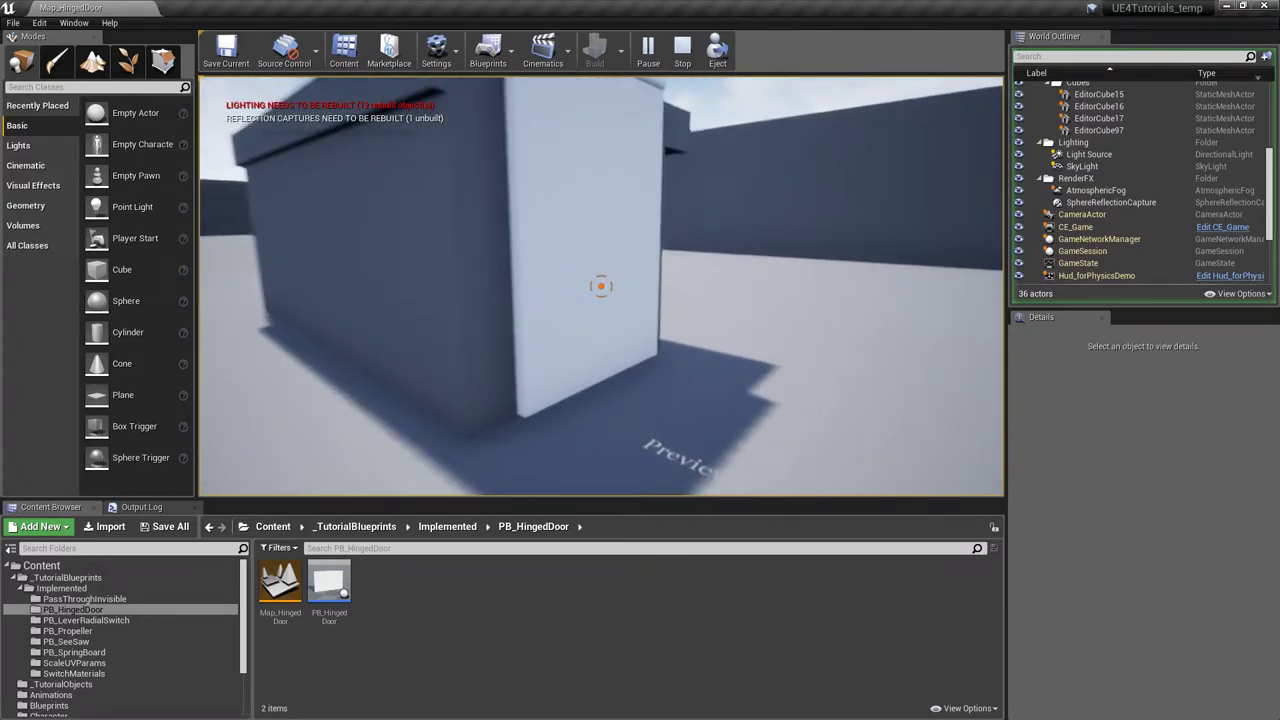
key(d)
key(a)
key(d)
key(a)
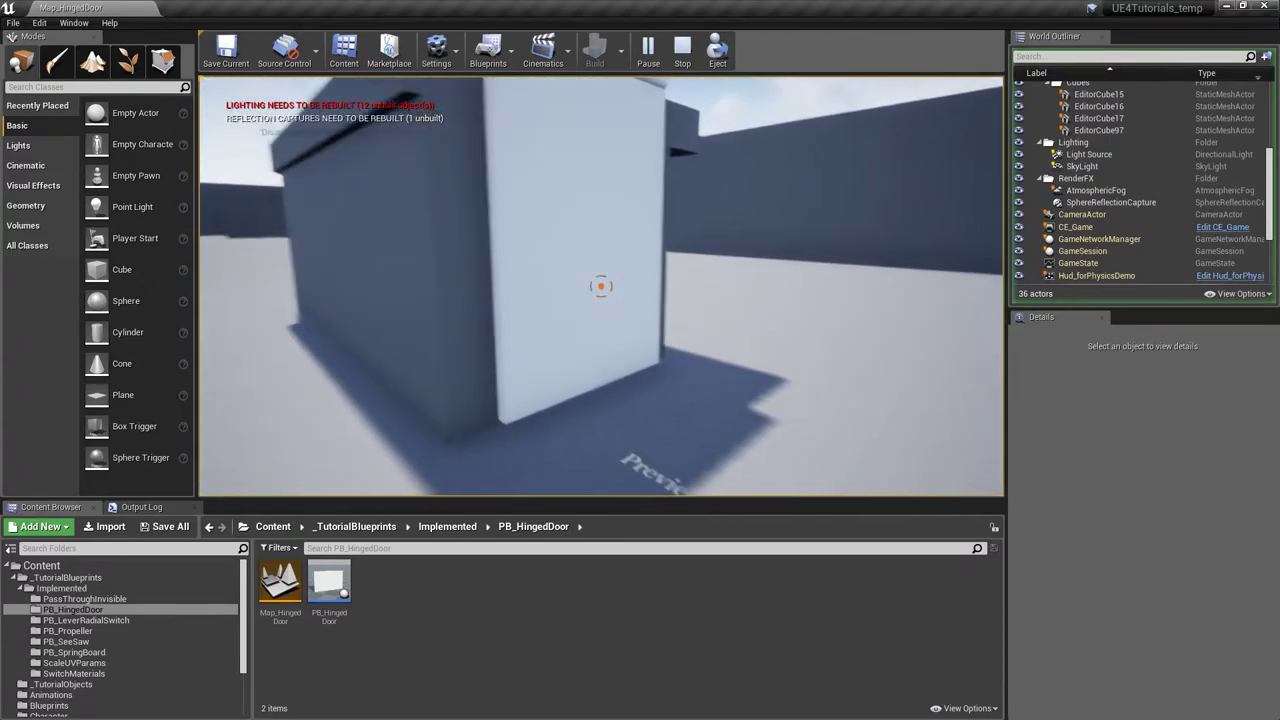
key(a)
key(w)
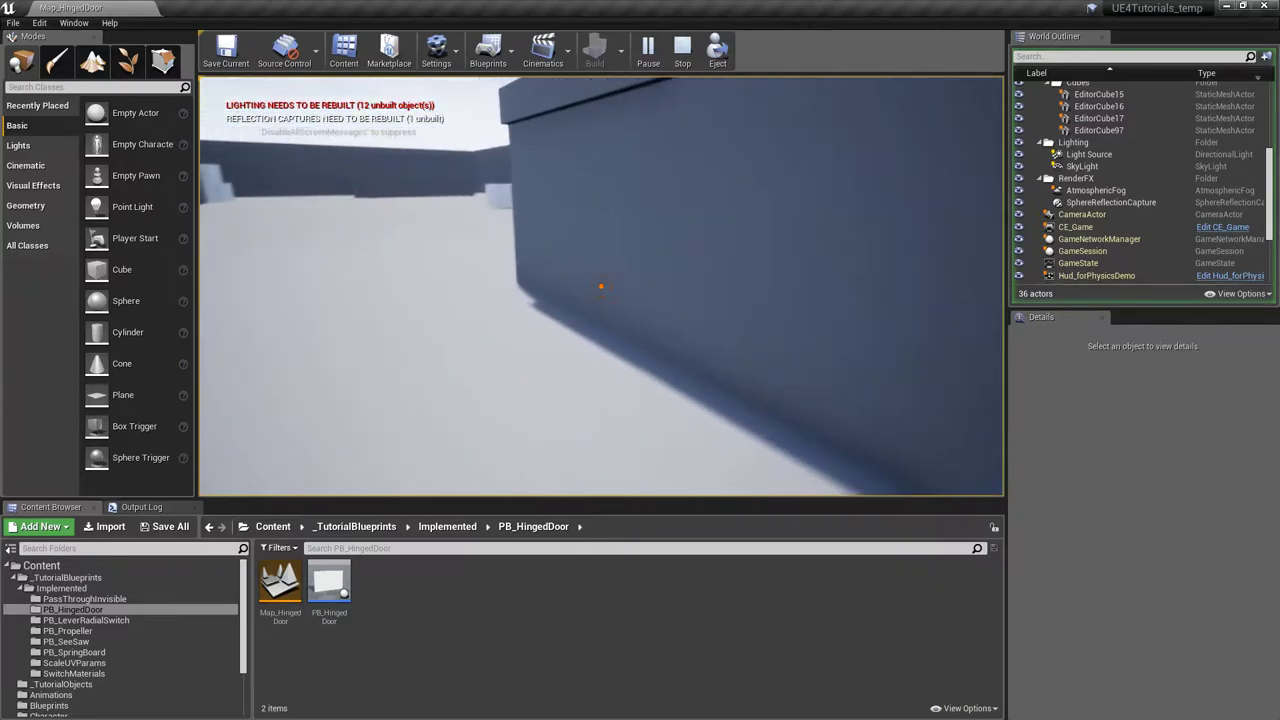
Grab a loose box and carry it toward the tall door to test it, ending the play session.
key(w)
click(601, 286)
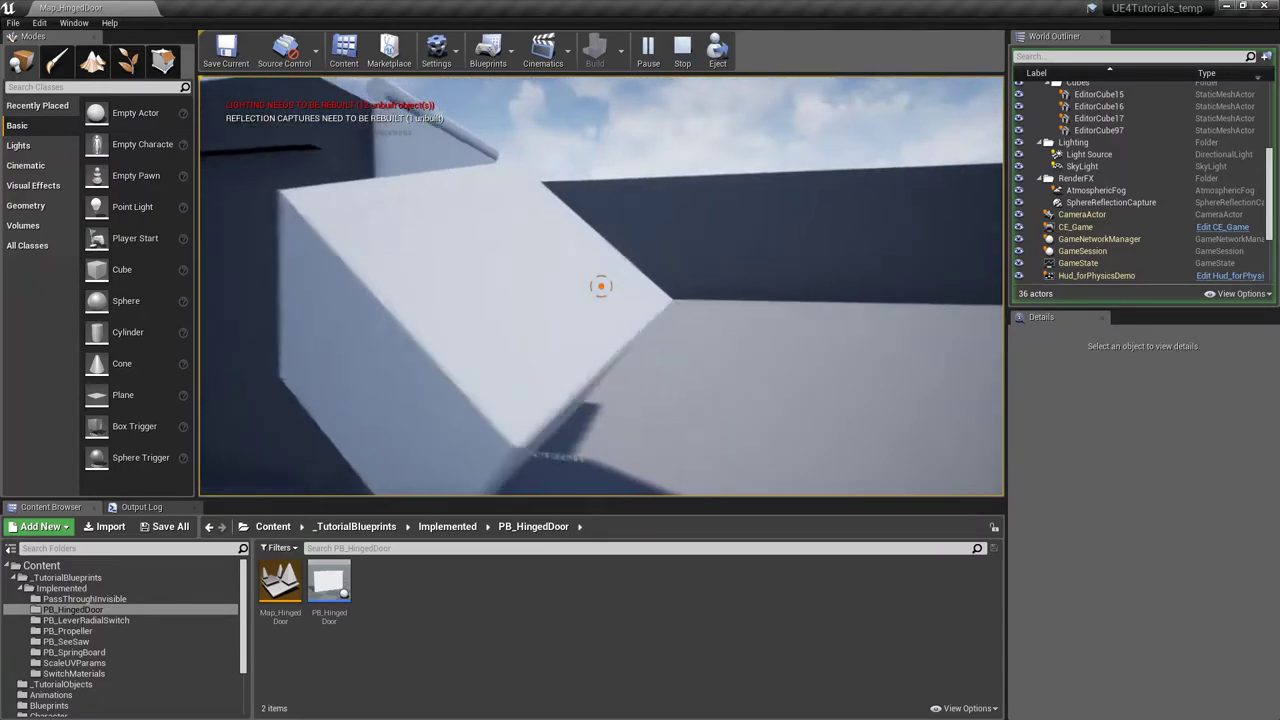
key(s)
key(a)
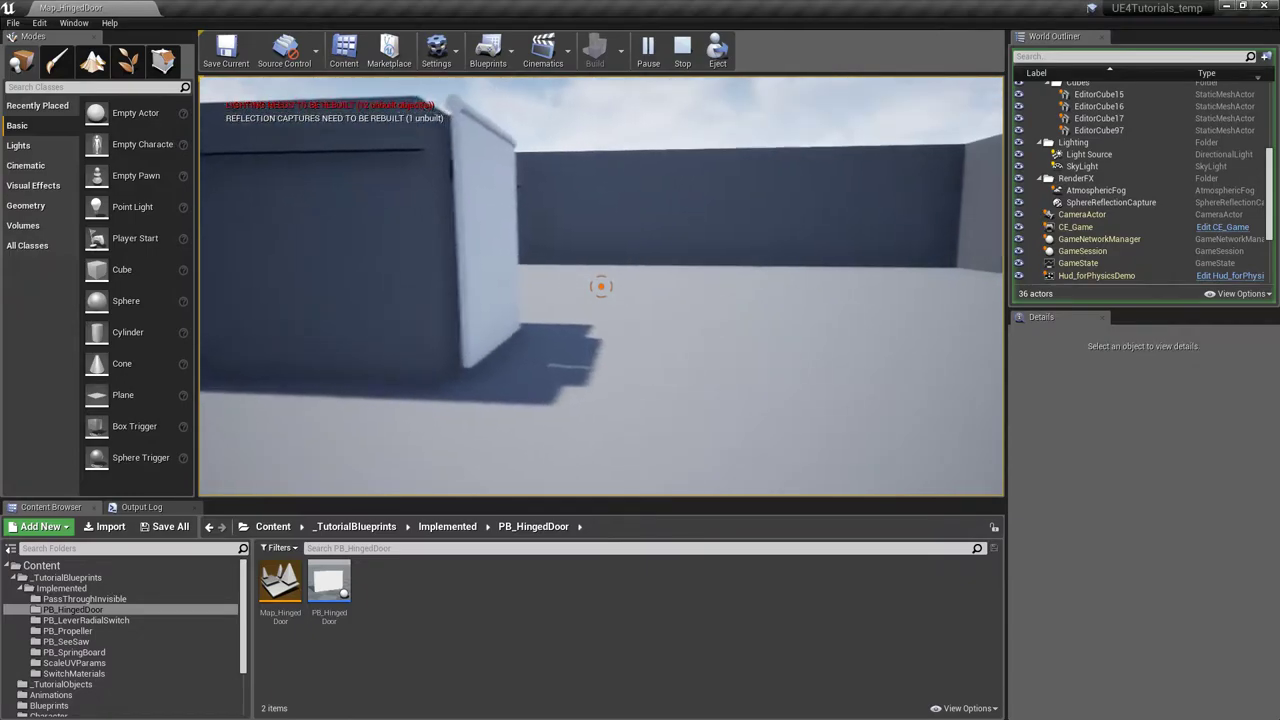
key(Escape)
Create an Actor Blueprint class named Door in the PB_HingedDoor folder and open it for editing.
right_click(446, 593)
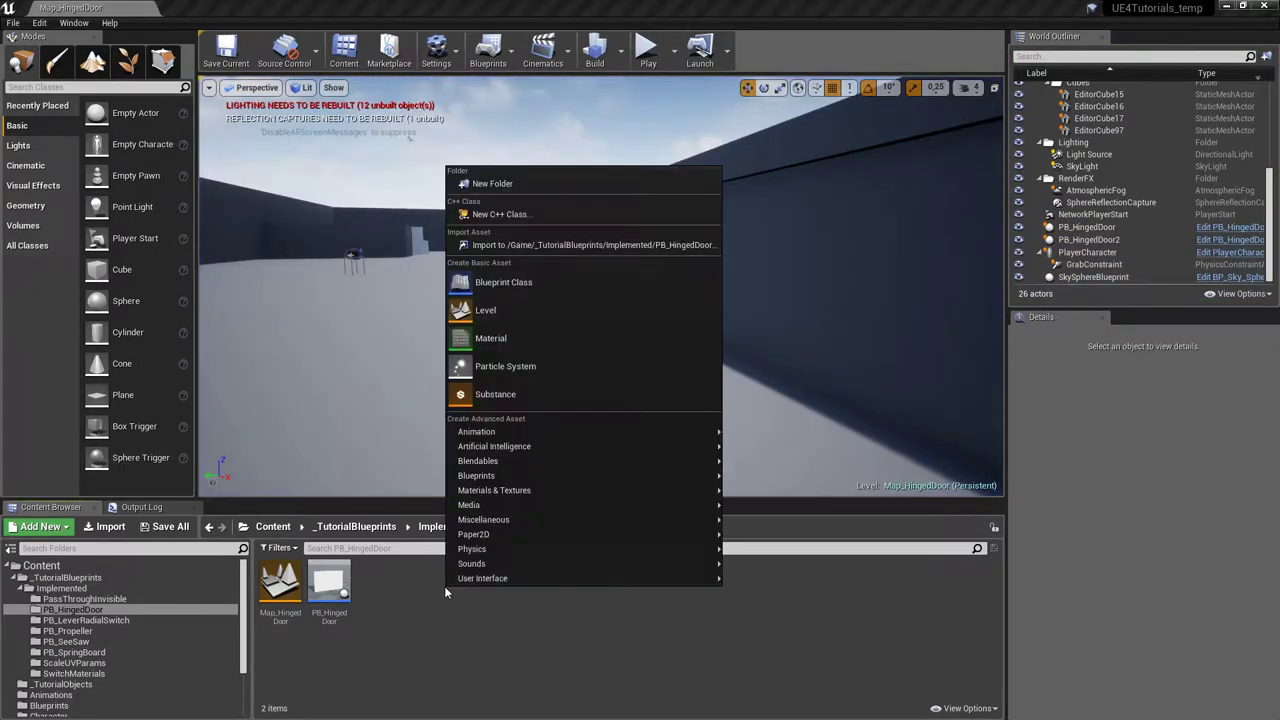
click(503, 282)
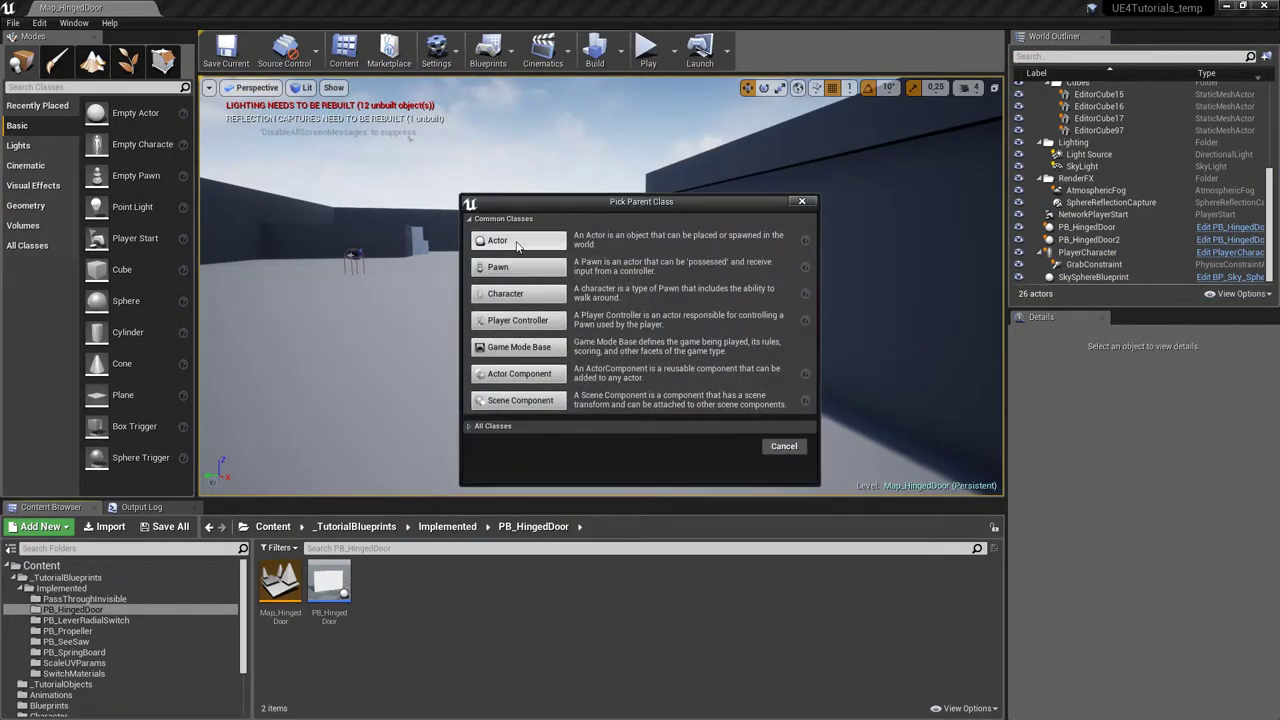
click(519, 245)
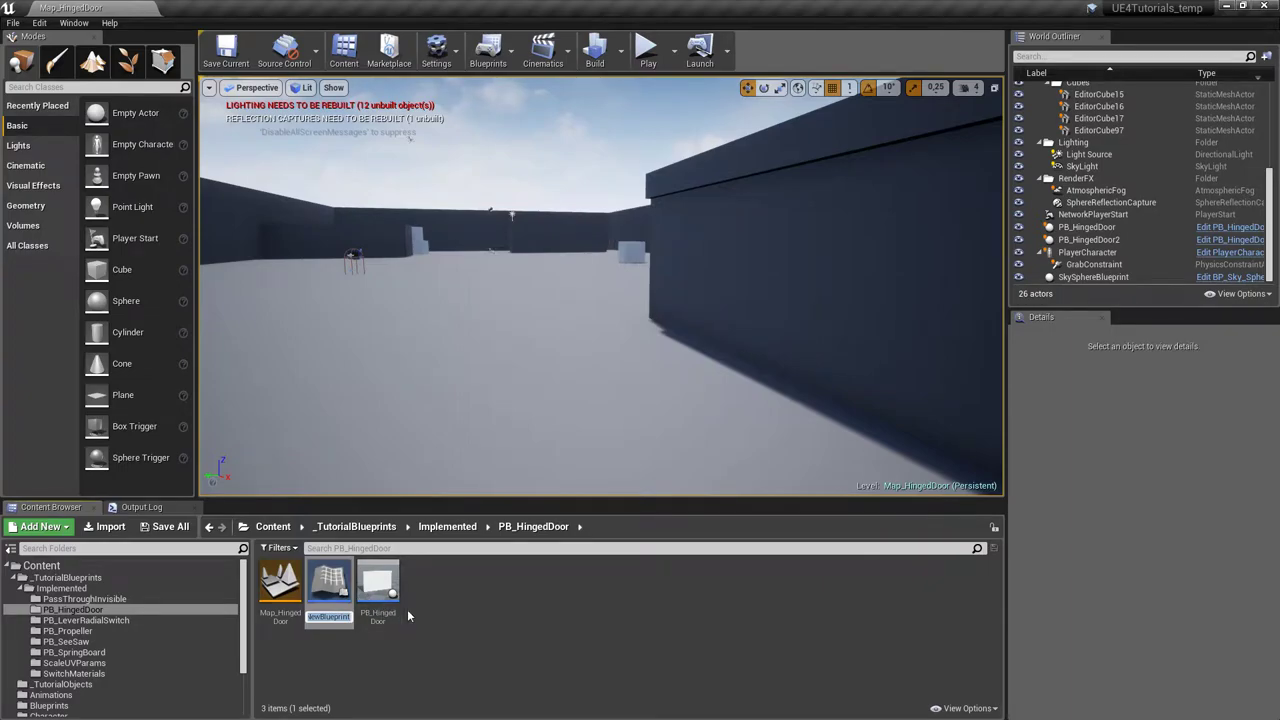
text(Door)
key(Return)
double_click(290, 578)
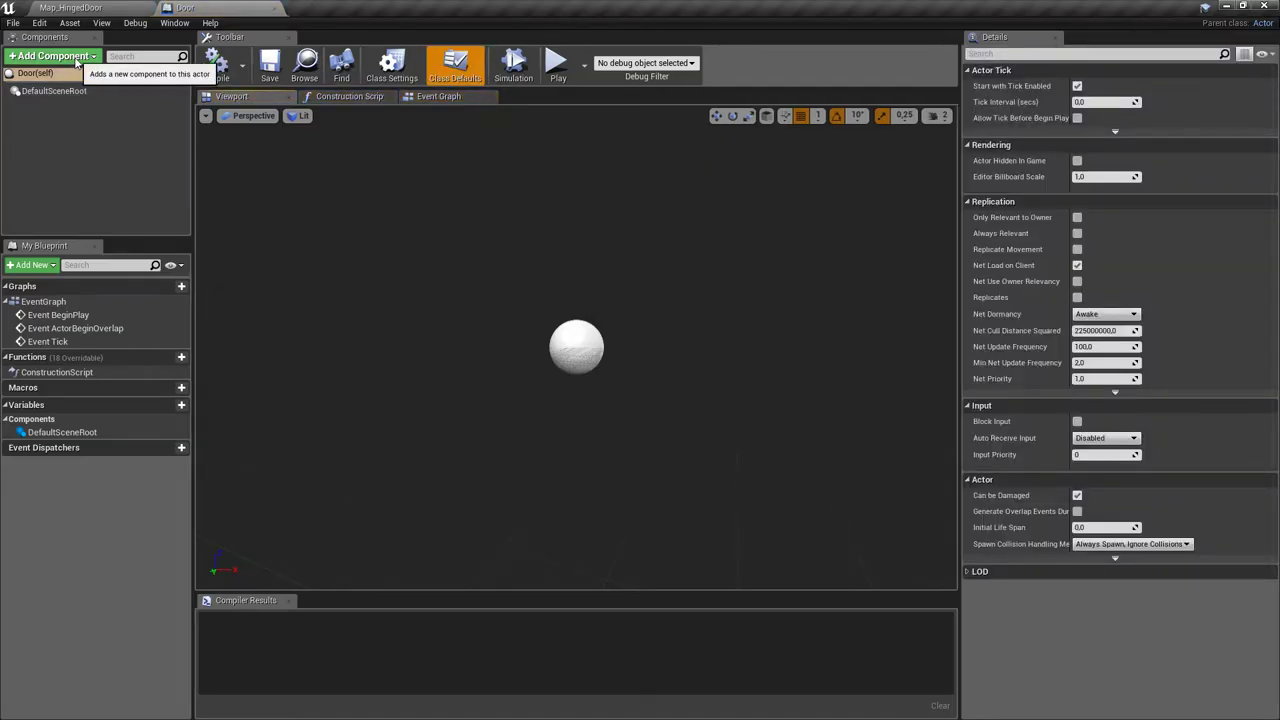
Add a Cube component to the Door blueprint and name it Panel.
click(77, 62)
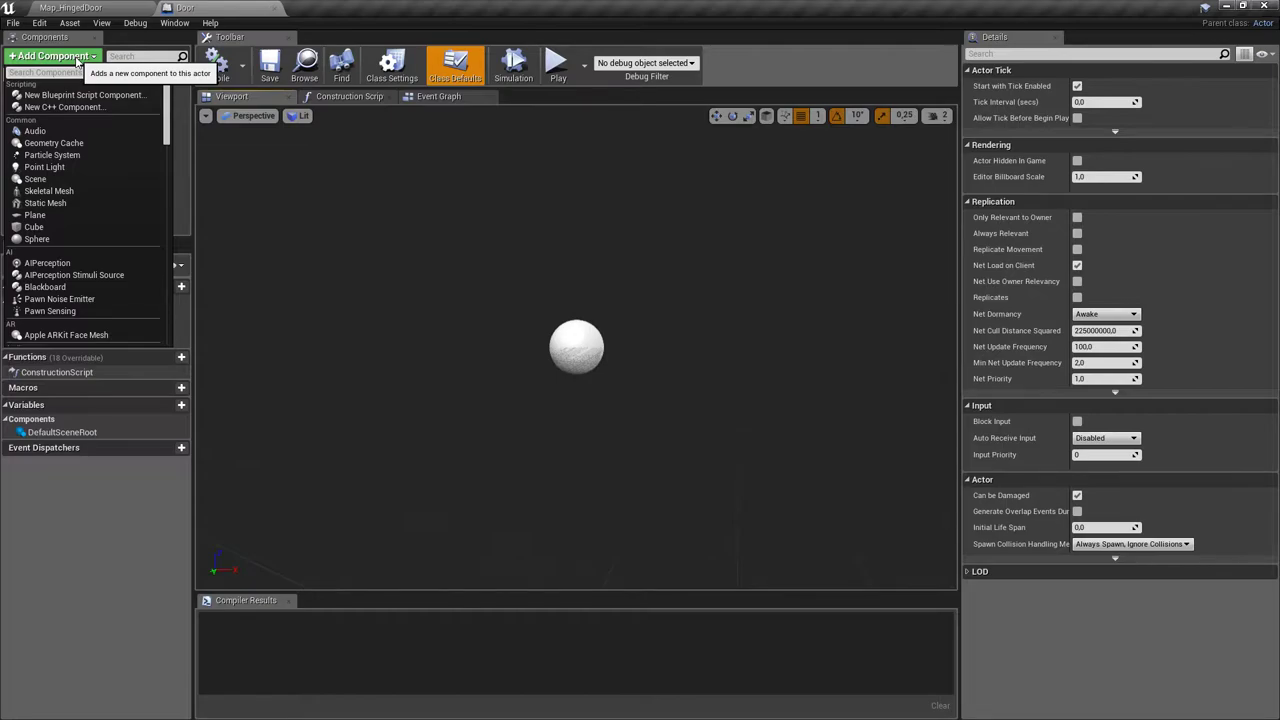
text(cube)
key(Return)
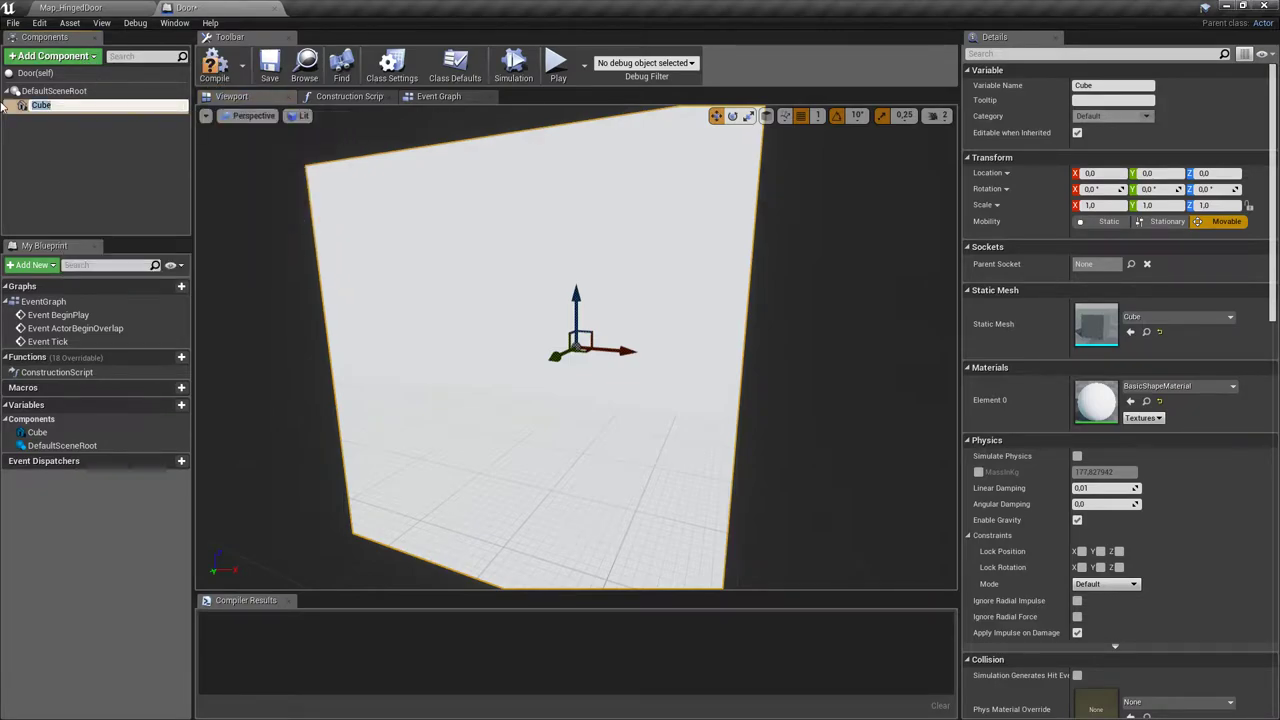
key(Return)
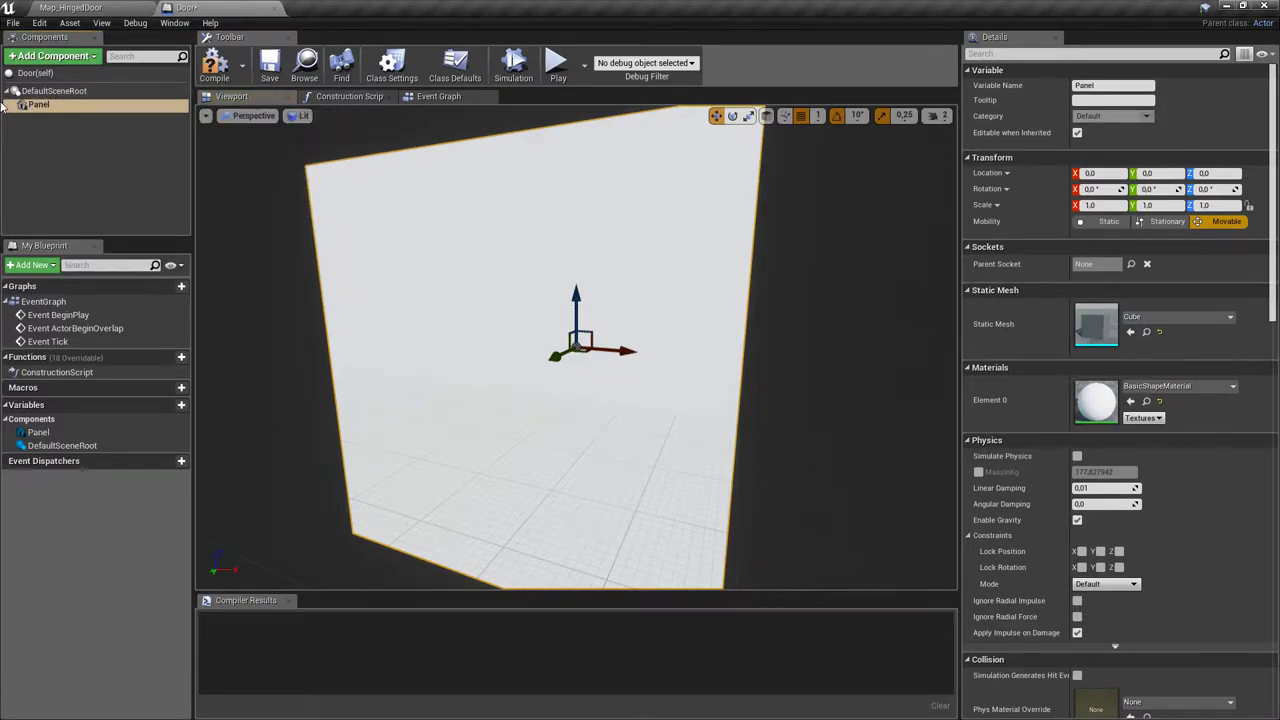
Add a second Cube component under DefaultSceneRoot and name it Hinge.
click(72, 90)
click(76, 57)
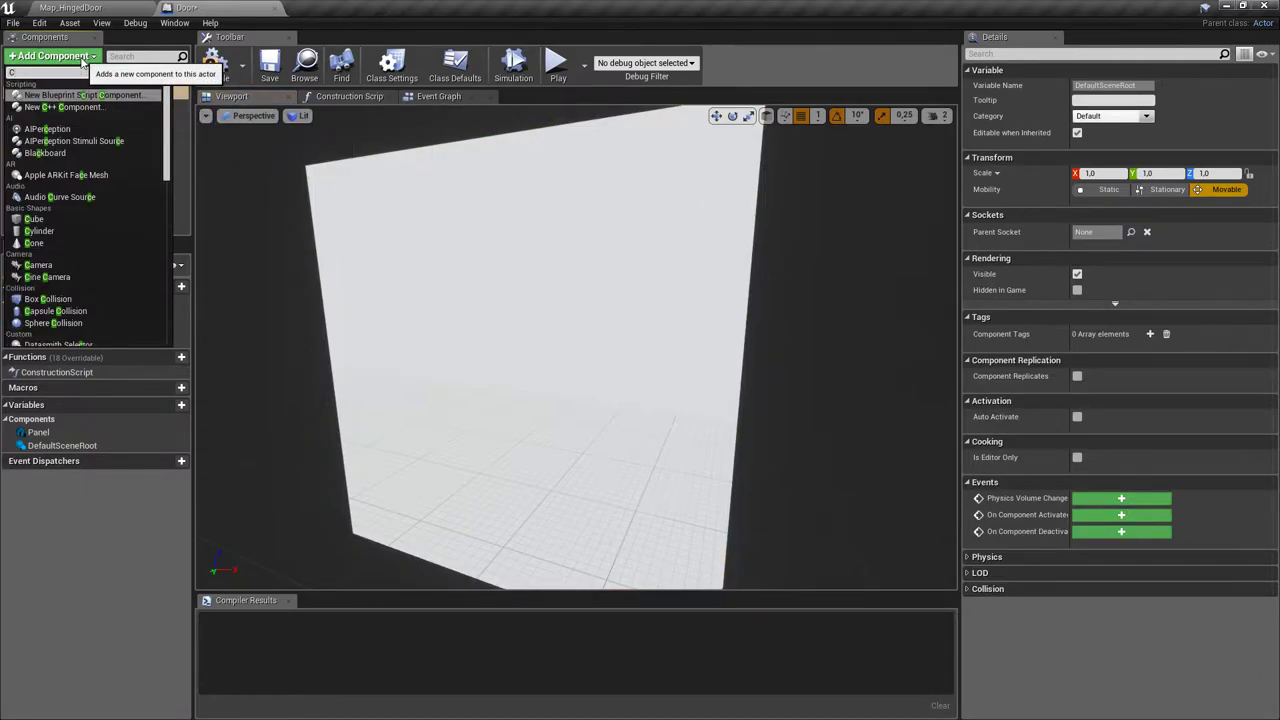
text(cube)
key(Return)
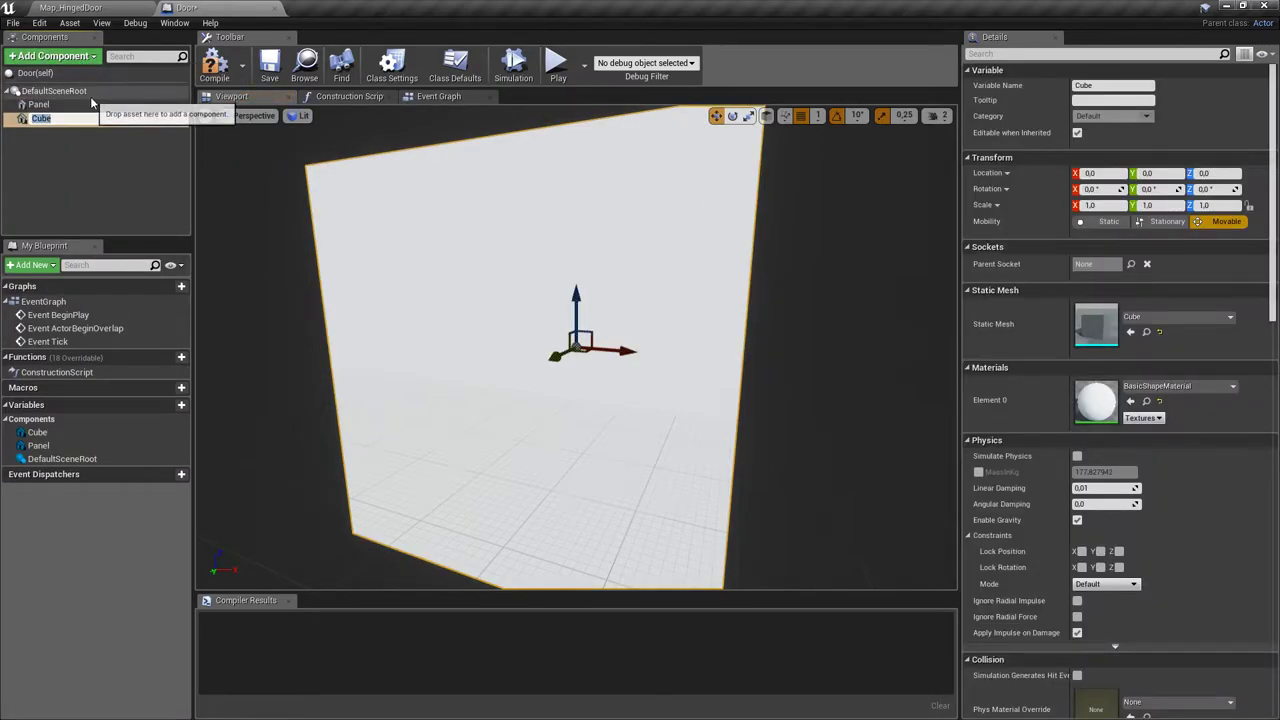
text(Hinge)
key(Return)
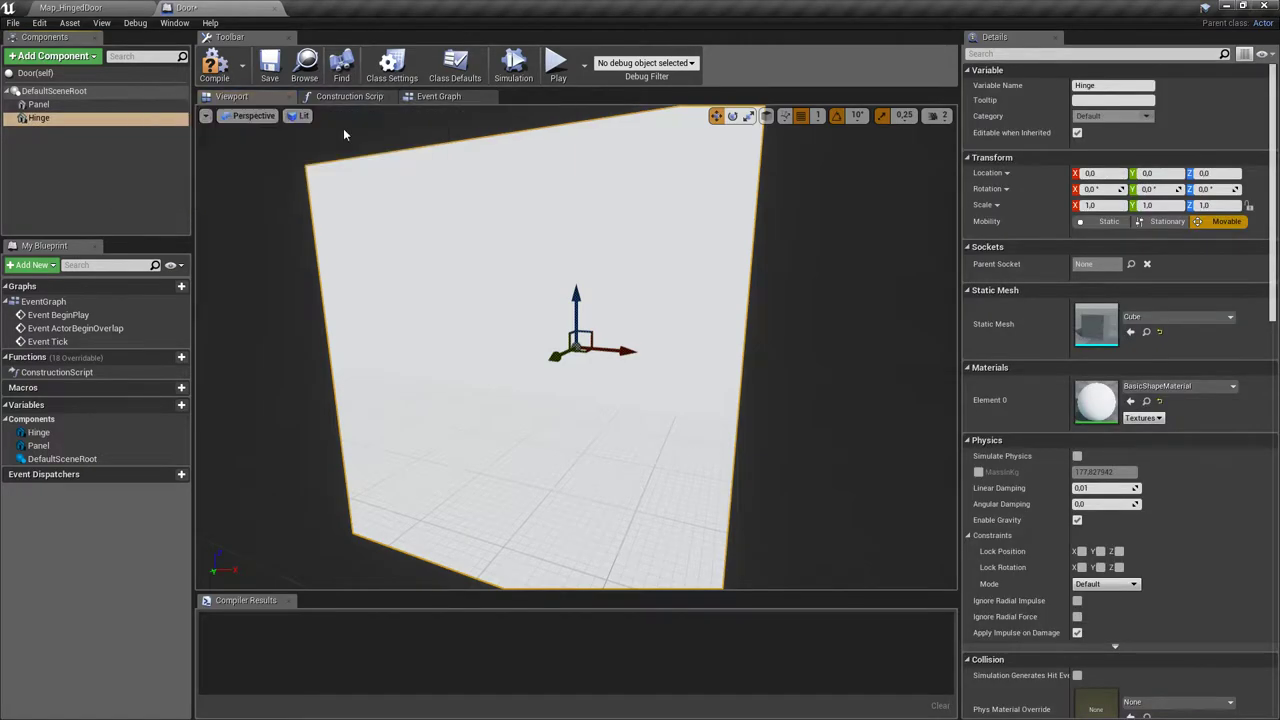
Change the Hinge component's static mesh to Shape_Cylinder.
click(1160, 317)
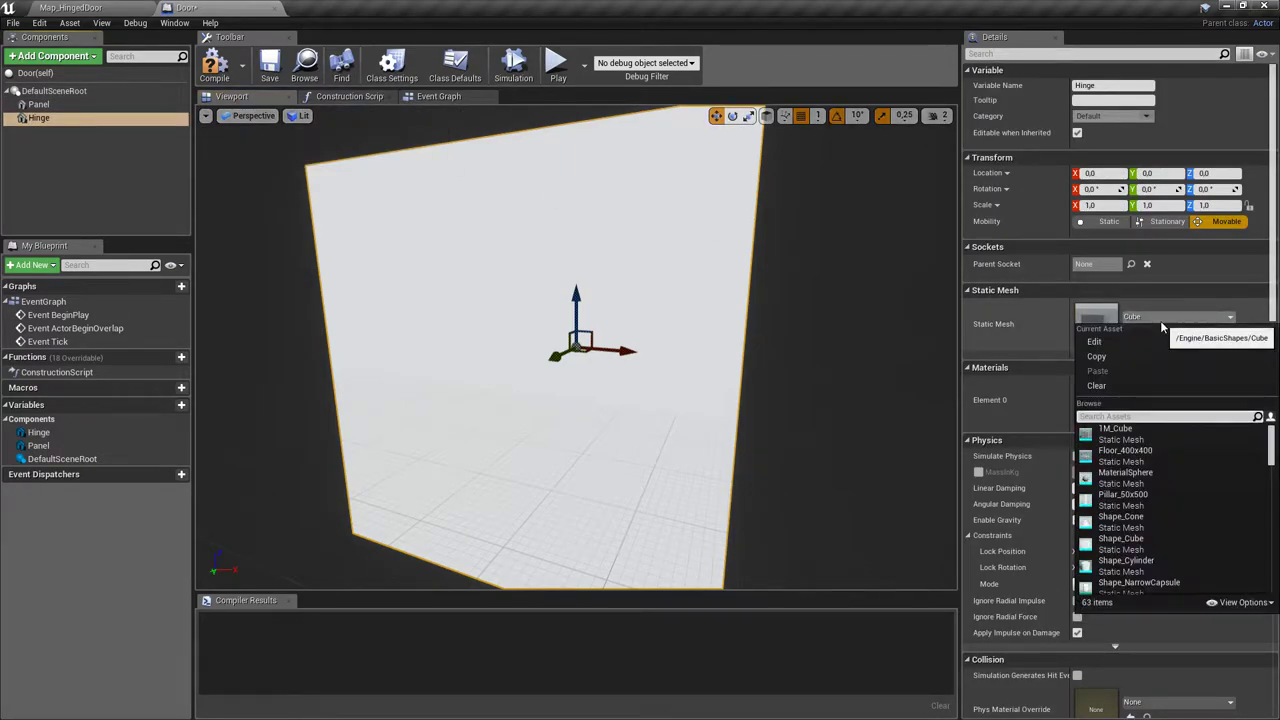
text(cyn)
key(BackSpace)
text(l)
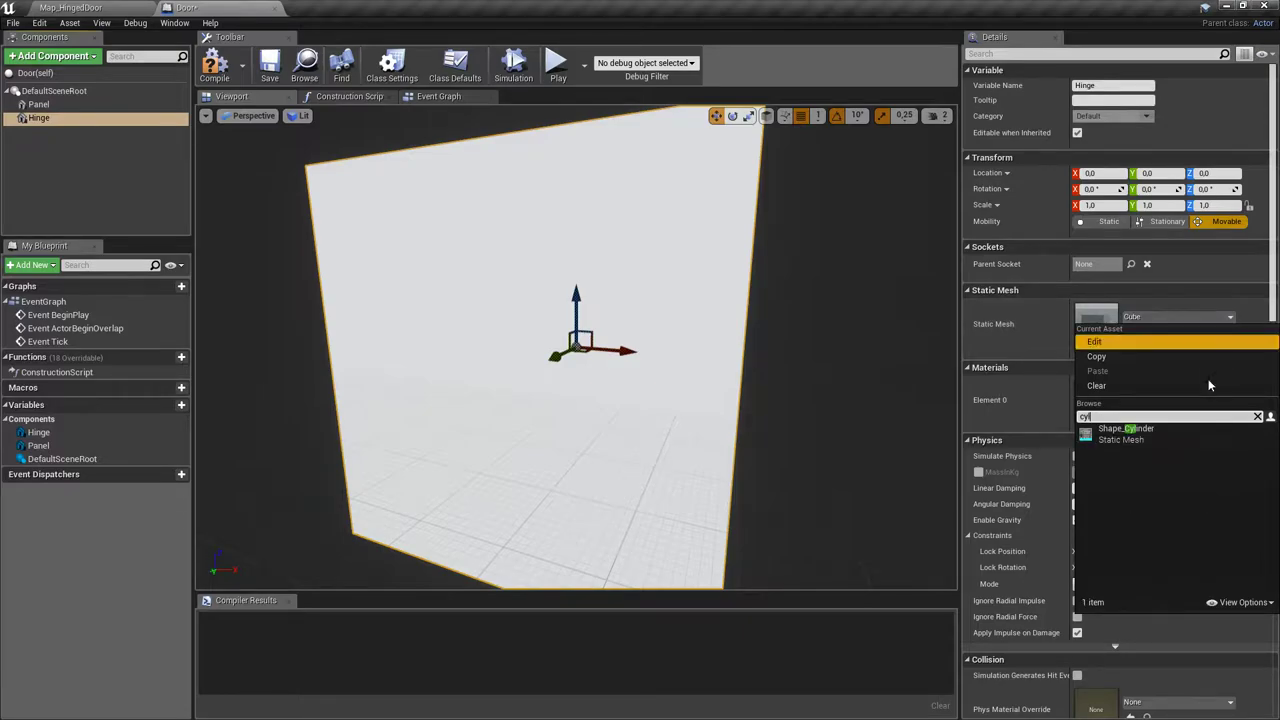
click(1145, 440)
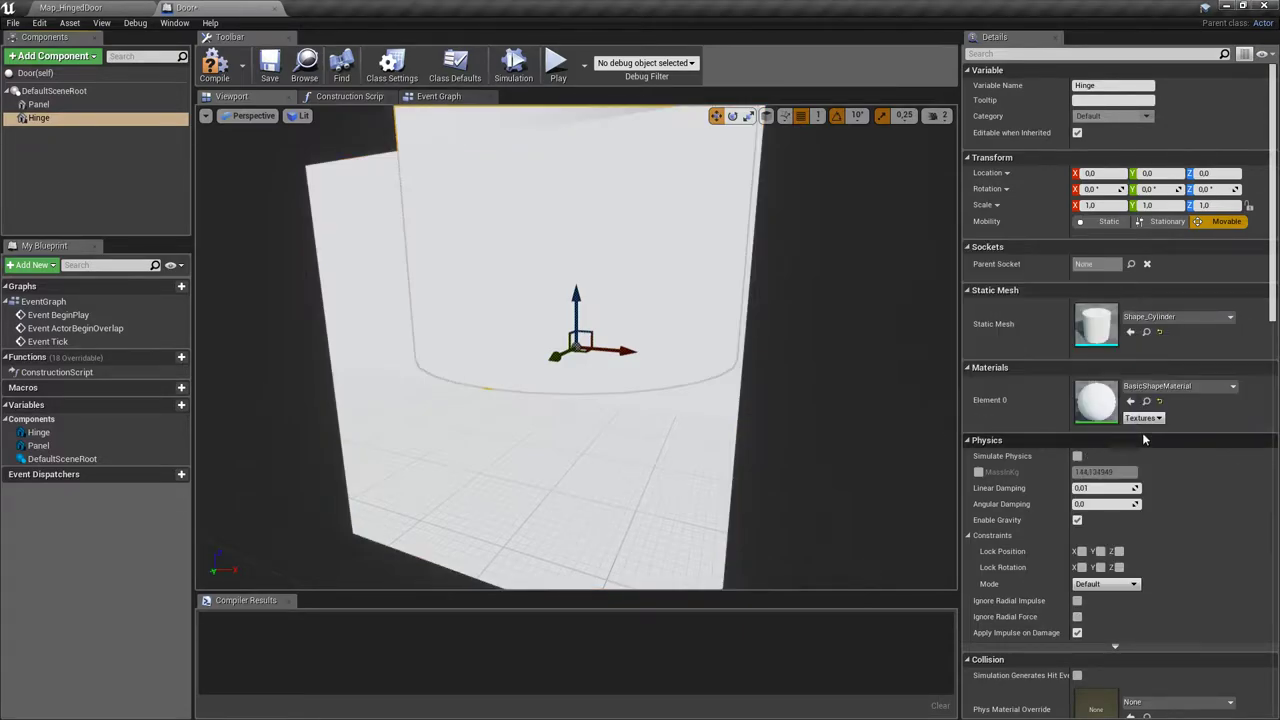
Set the Hinge cylinder's X and Y scale to 0,2.
mouse_move(584, 393)
right_down()
mouse_move(554, 374)
mouse_move(571, 382)
right_up()
right_drag(950, 210, 926, 214)
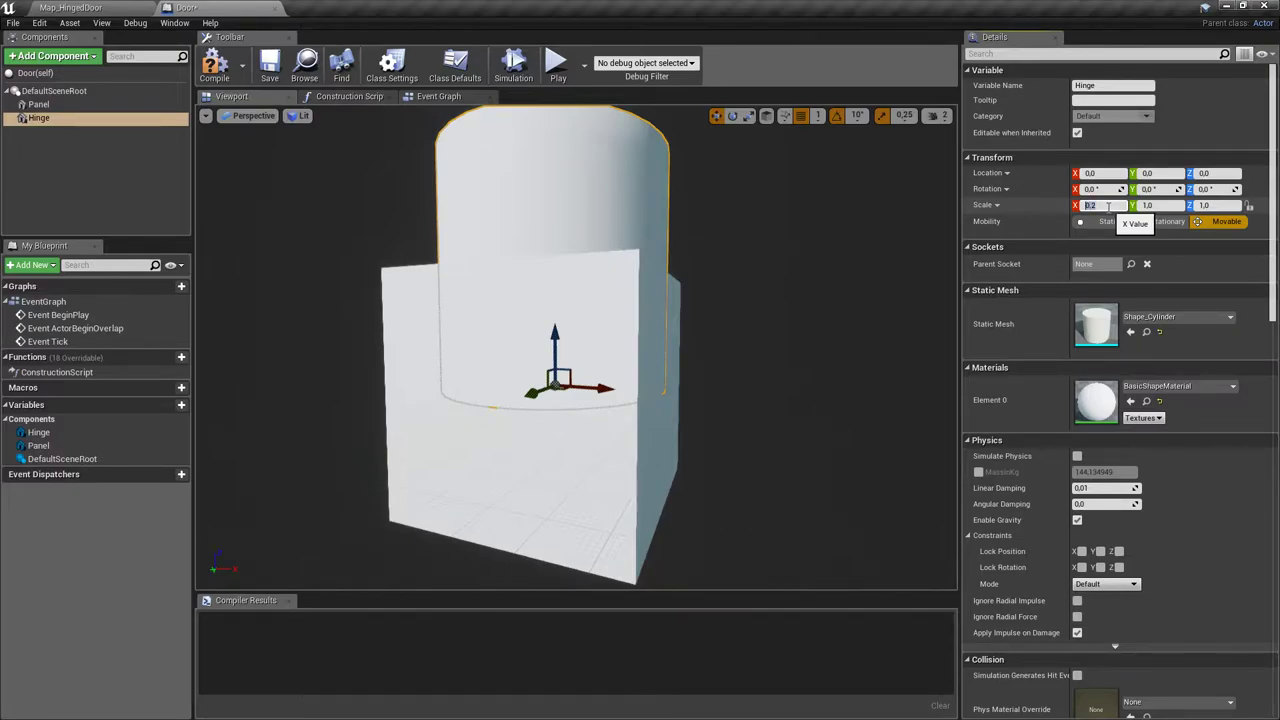
click(1160, 205)
text(0,2)
click(1165, 190)
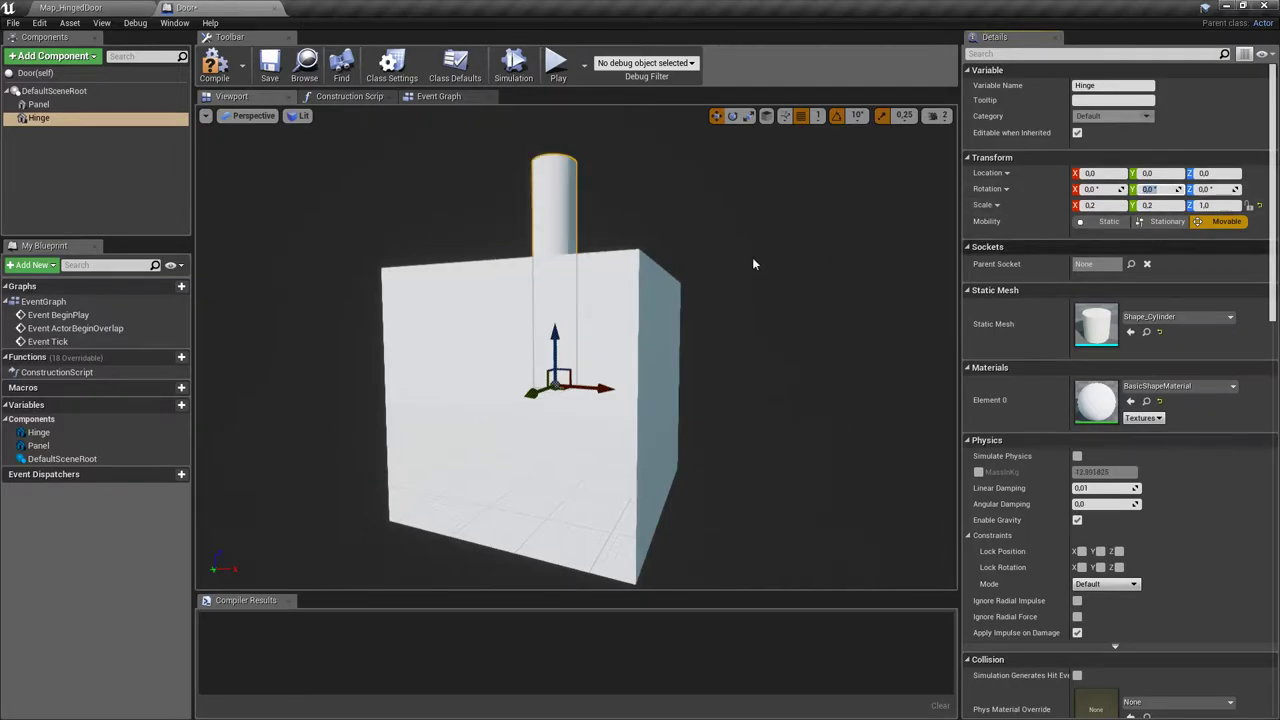
right_drag(480, 268, 502, 280)
Set the Panel component's Y scale to 0,1 to flatten it into a thin door leaf.
click(70, 104)
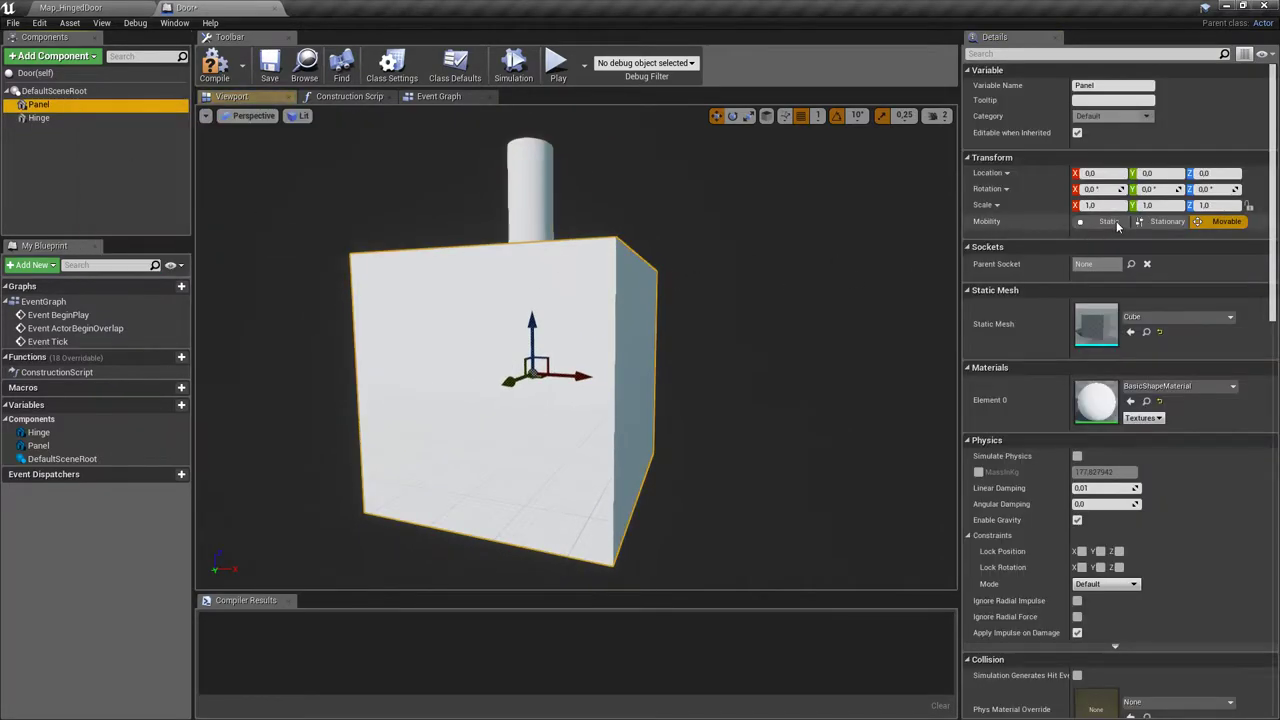
key(f)
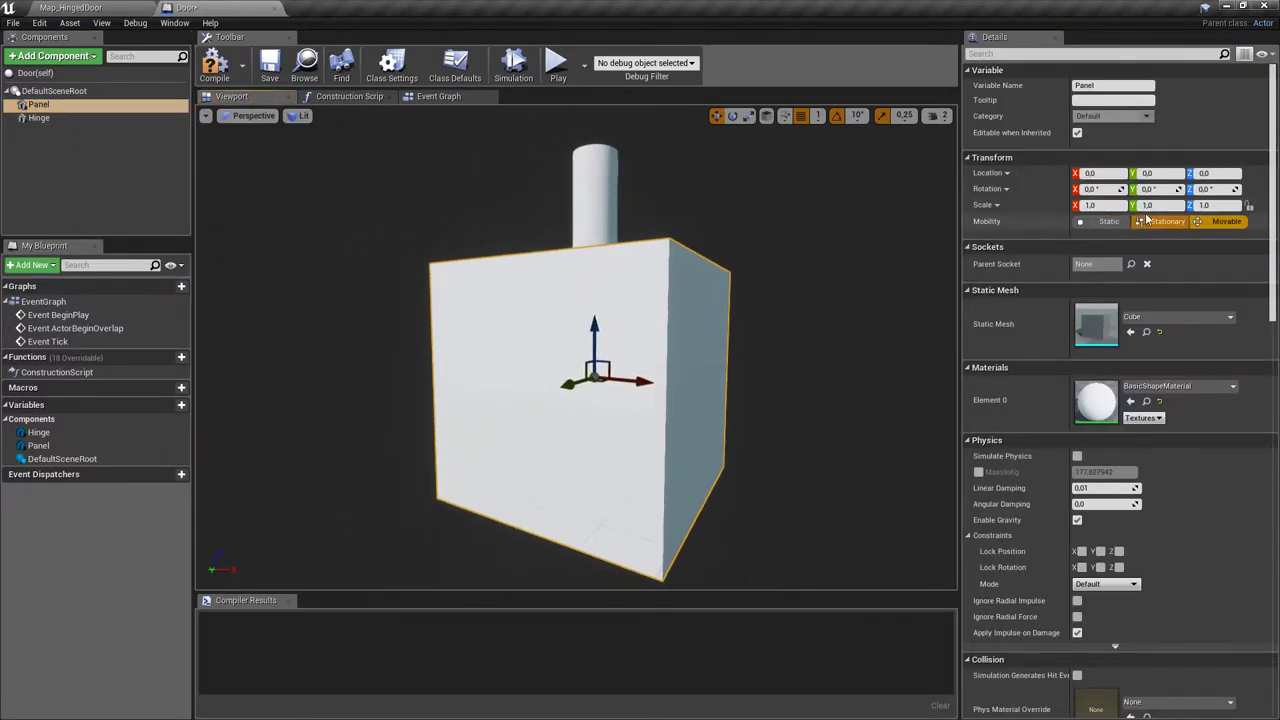
click(1160, 205)
text(0.1)
key(Return)
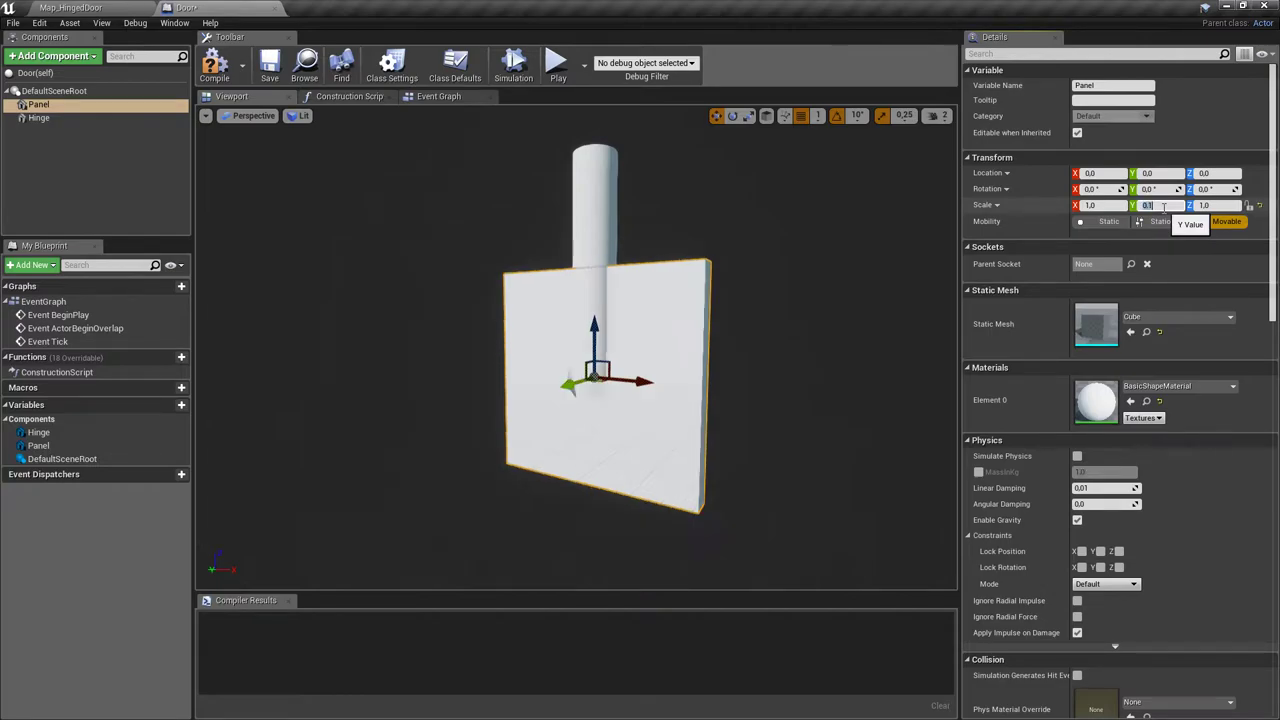
Move the Panel beside the Hinge cylinder, to location X 52 and Z 50.
mouse_move(746, 305)
right_down()
mouse_move(840, 305)
mouse_move(746, 305)
right_up()
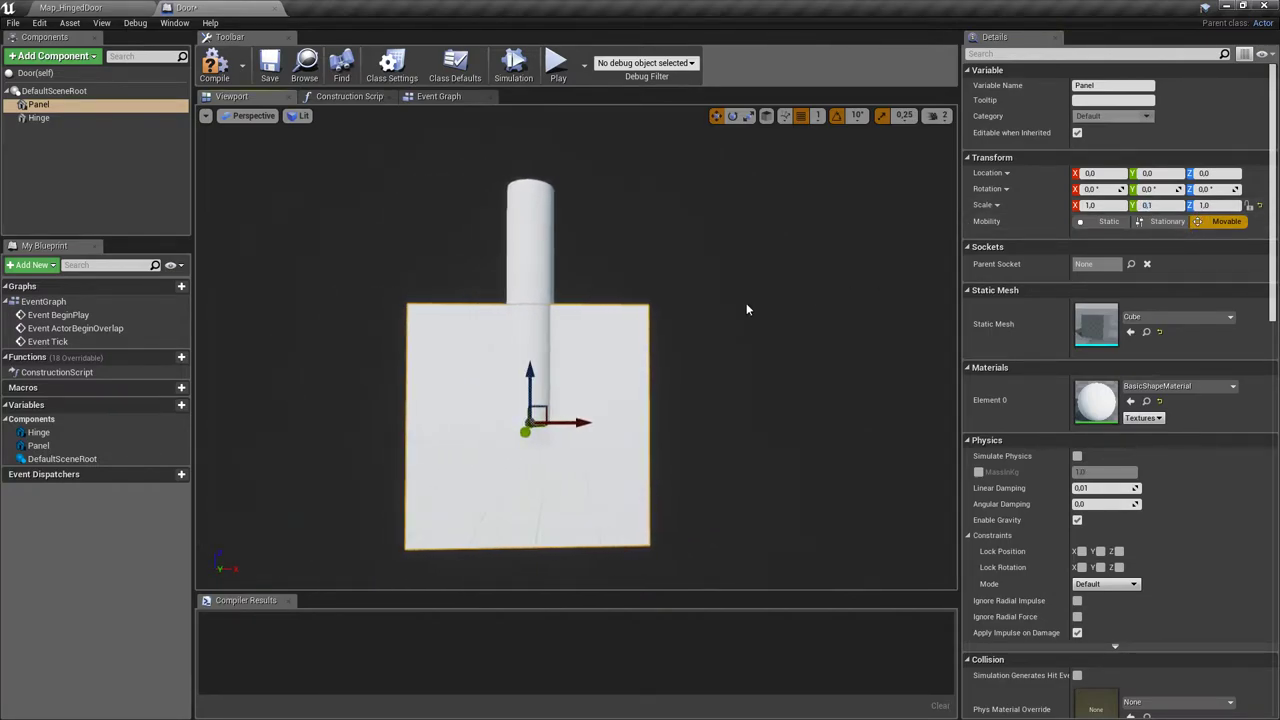
alt+drag(558, 399, 704, 284)
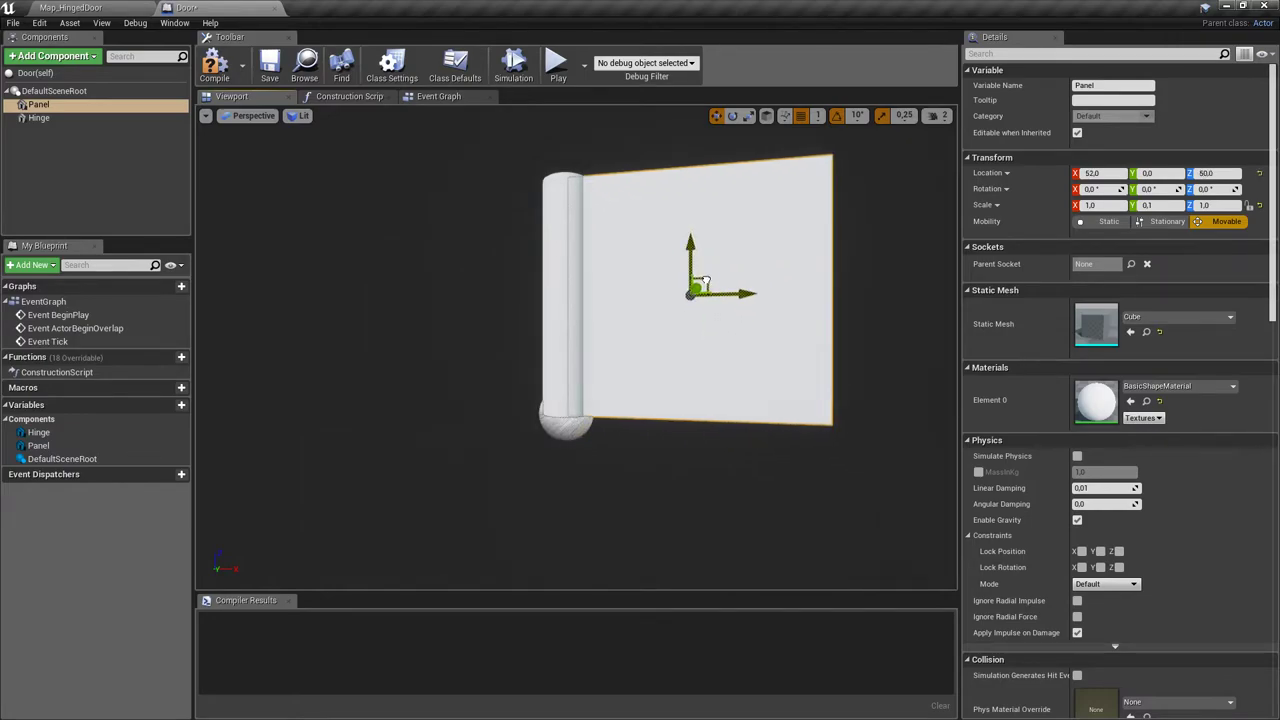
click(60, 90)
click(70, 60)
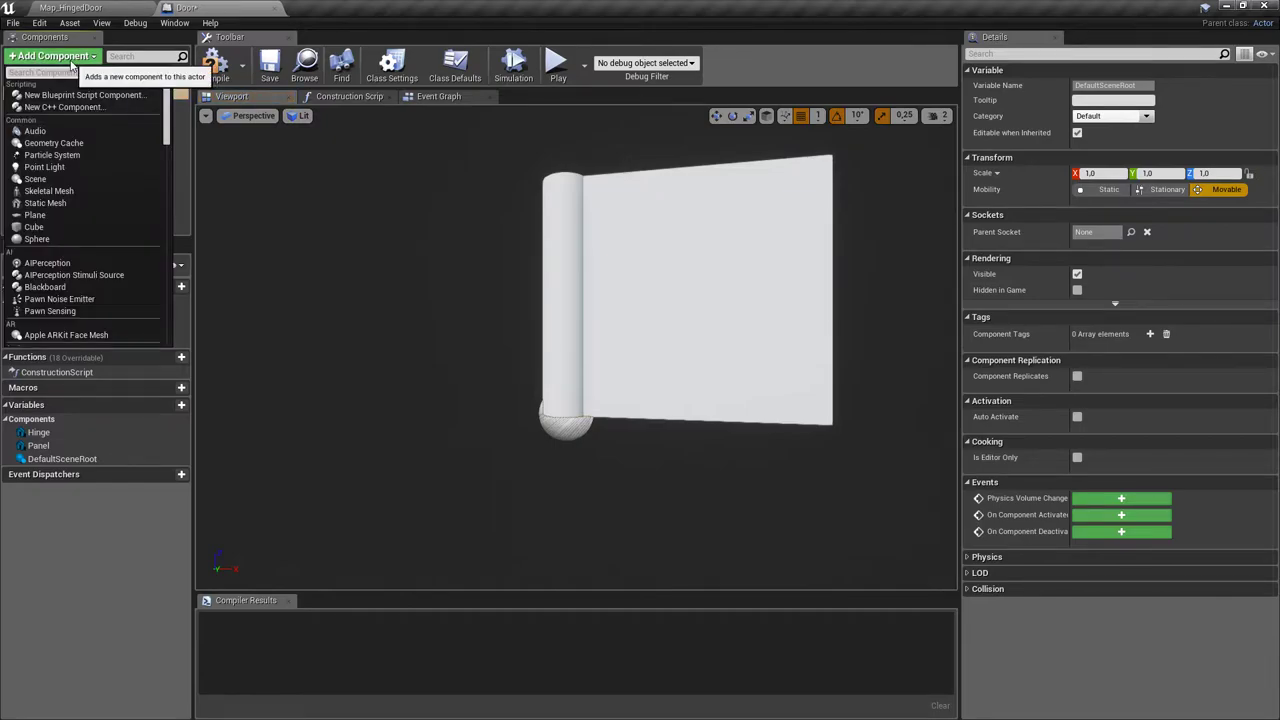
text(physic)
key(Return)
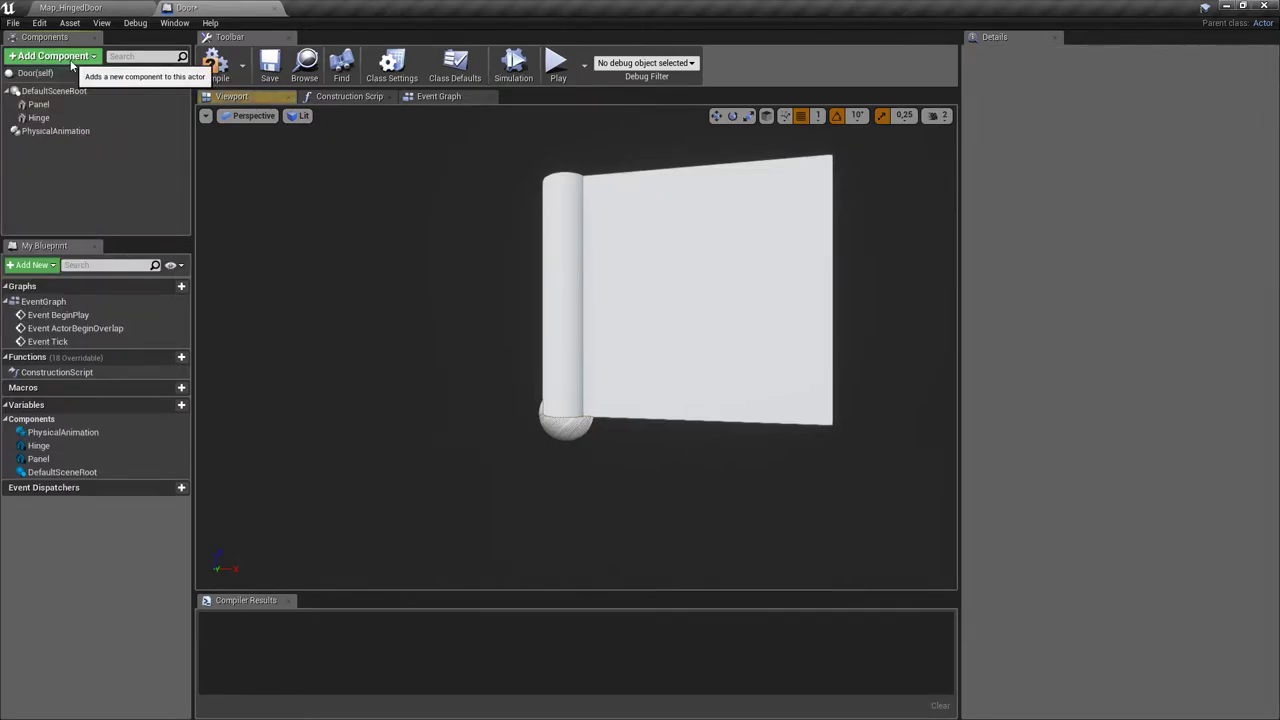
click(77, 132)
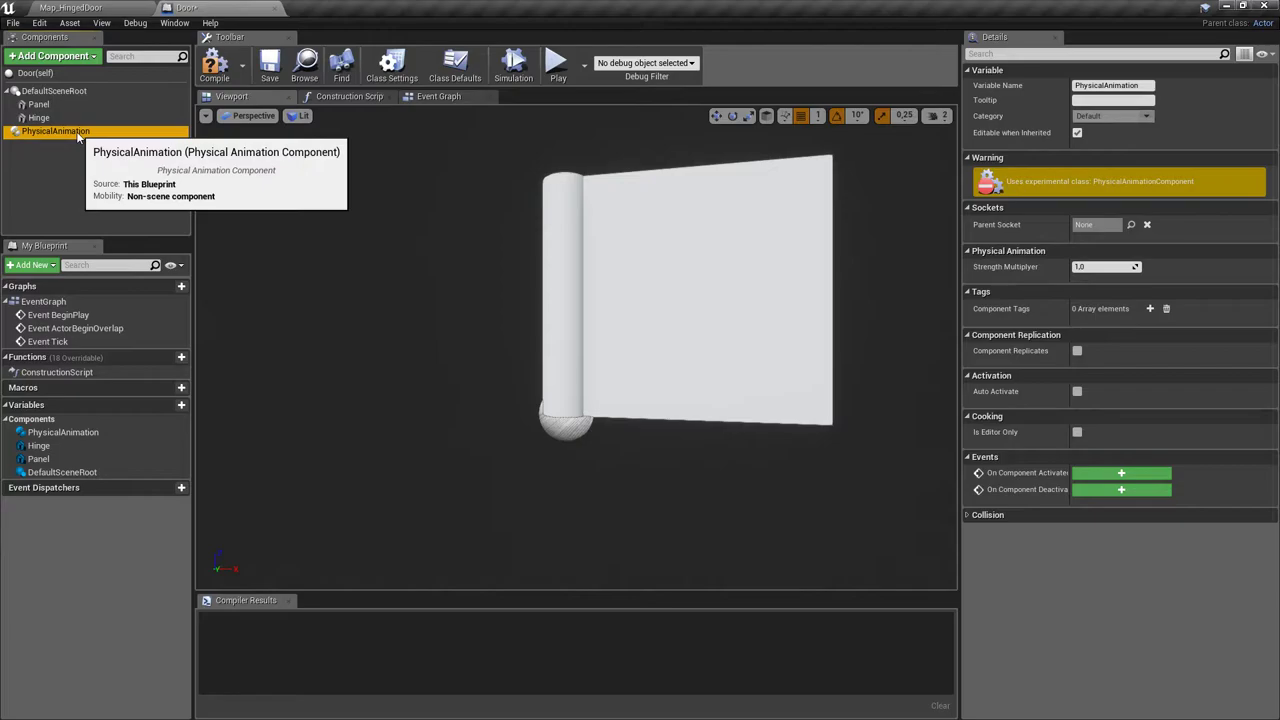
text(Axis)
key(Return)
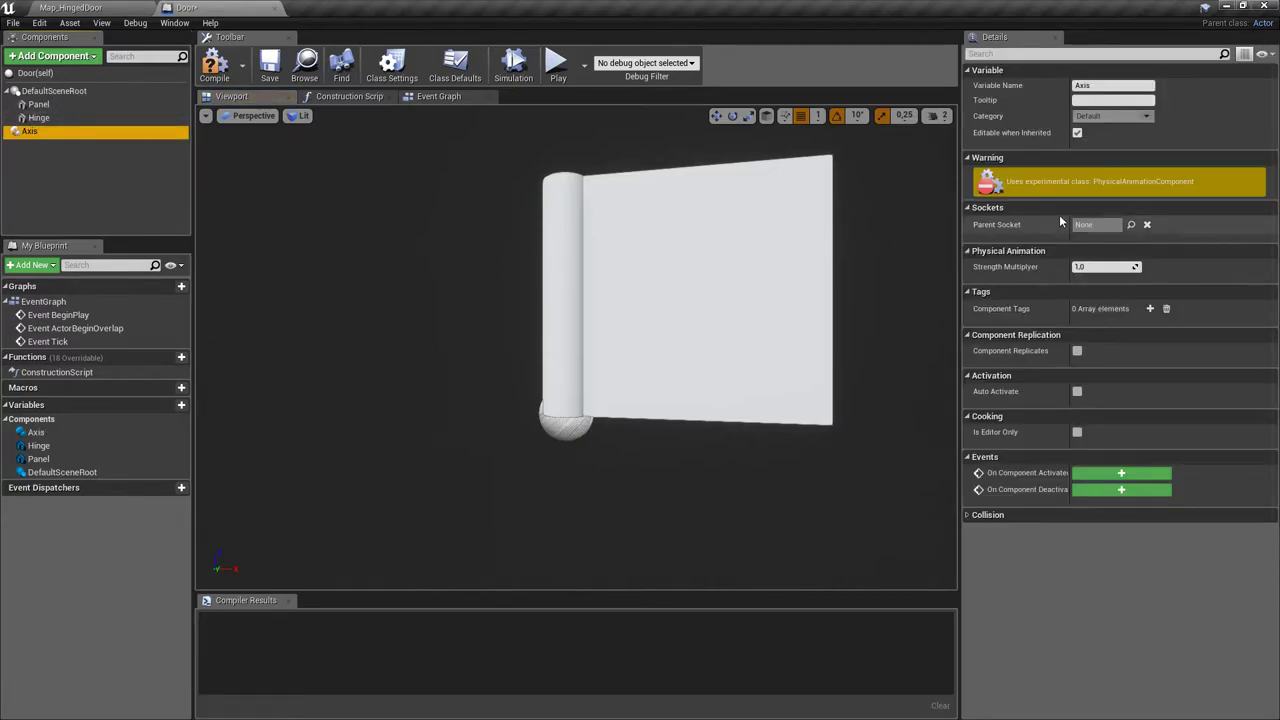
double_click(81, 133)
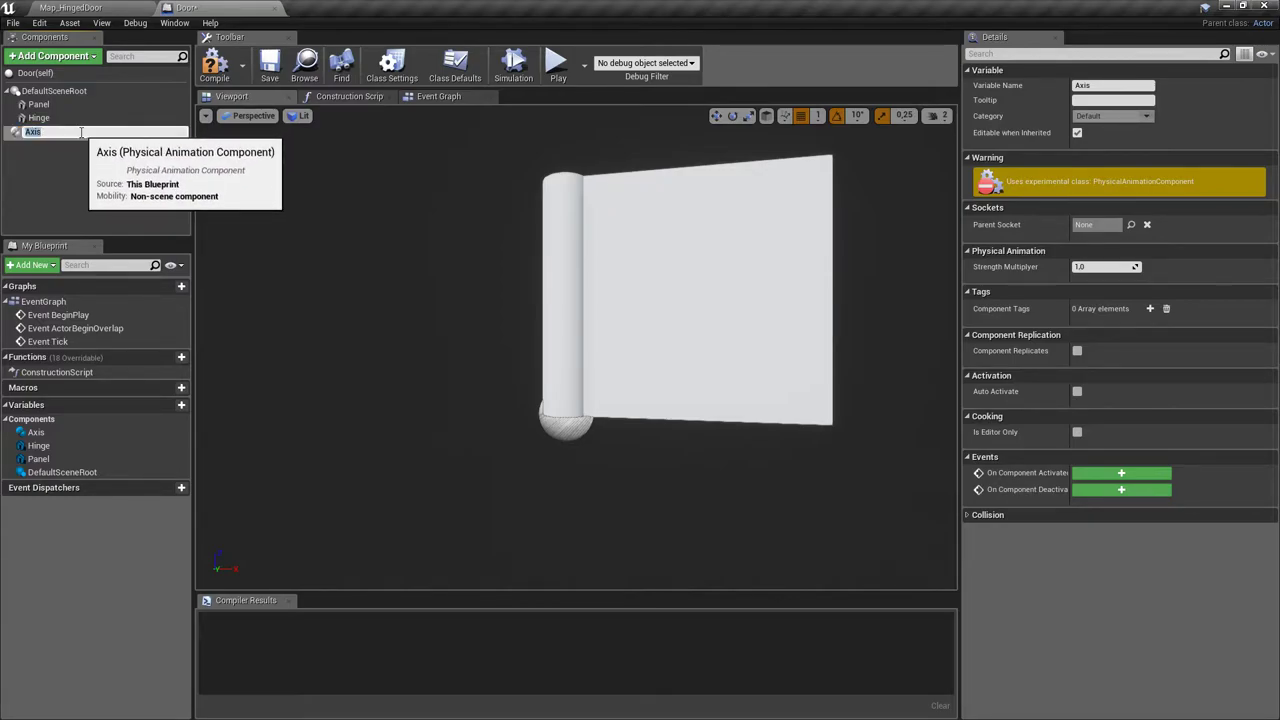
key(Escape)
click(29, 133)
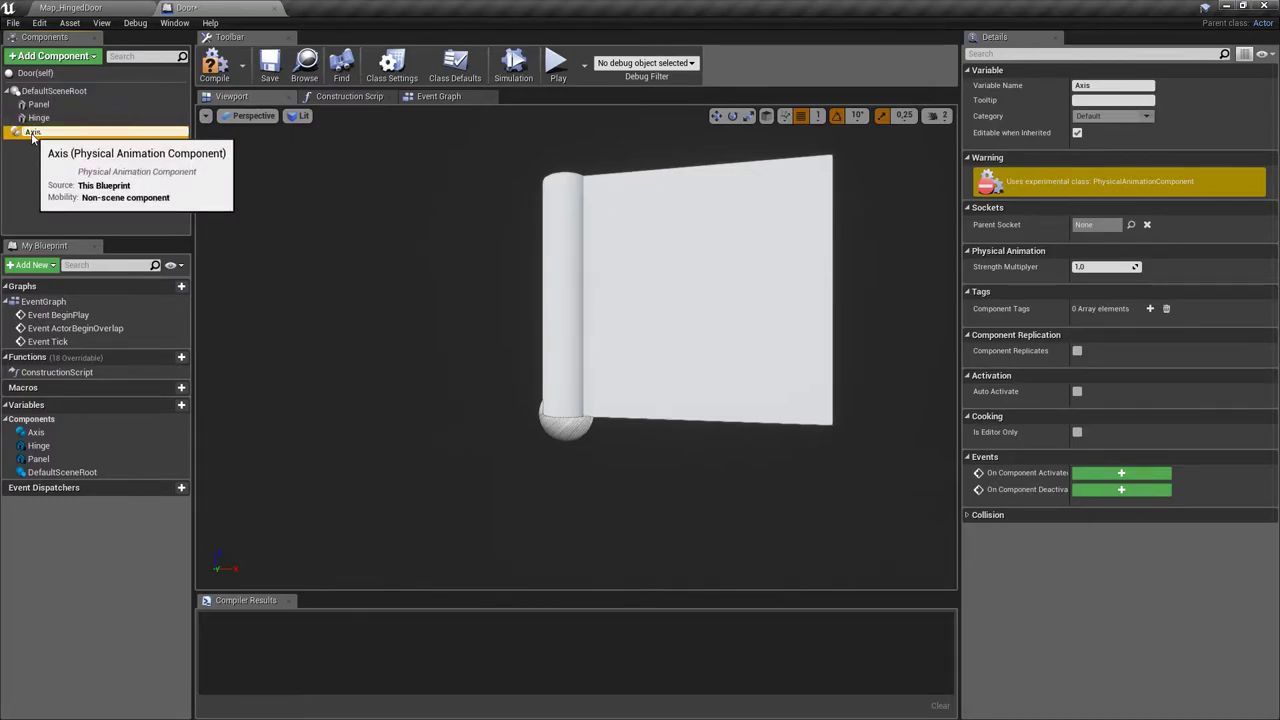
key(Escape)
key(Delete)
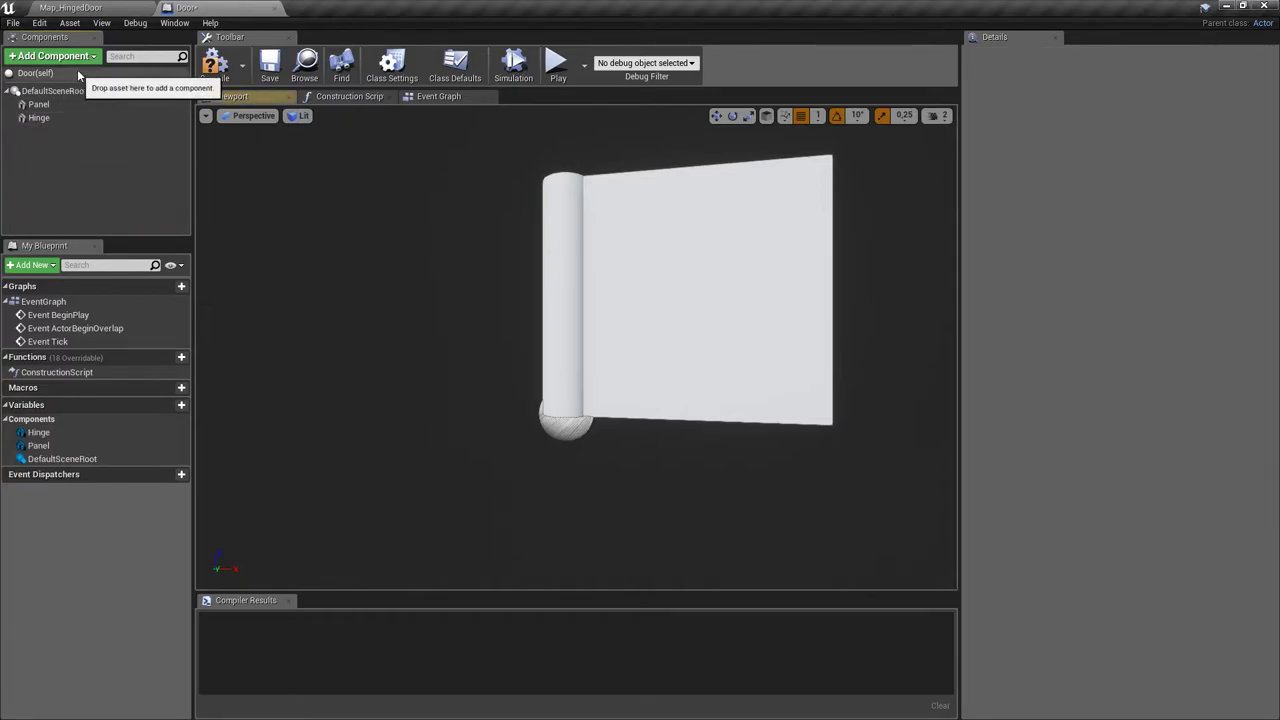
Add a Physics Constraint component named Axis and set its Component Name 1 to Hinge and Component Name 2 to Panel.
click(80, 64)
text(physics c)
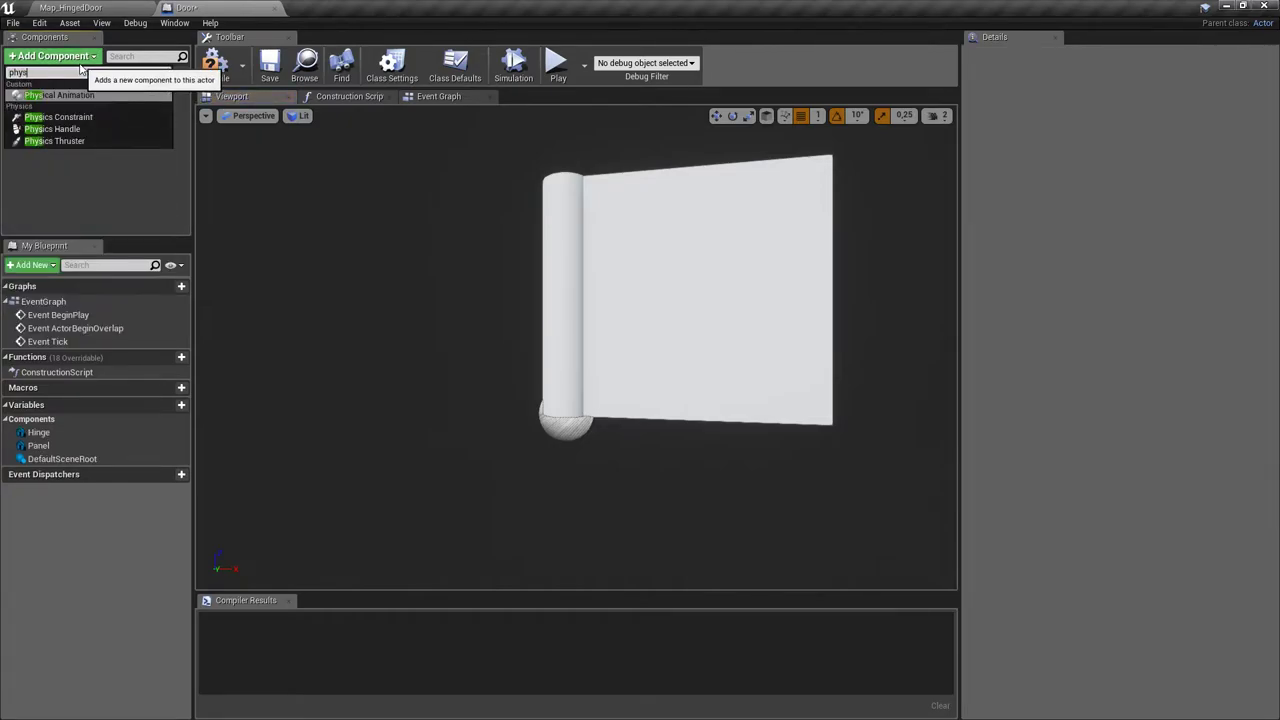
key(Return)
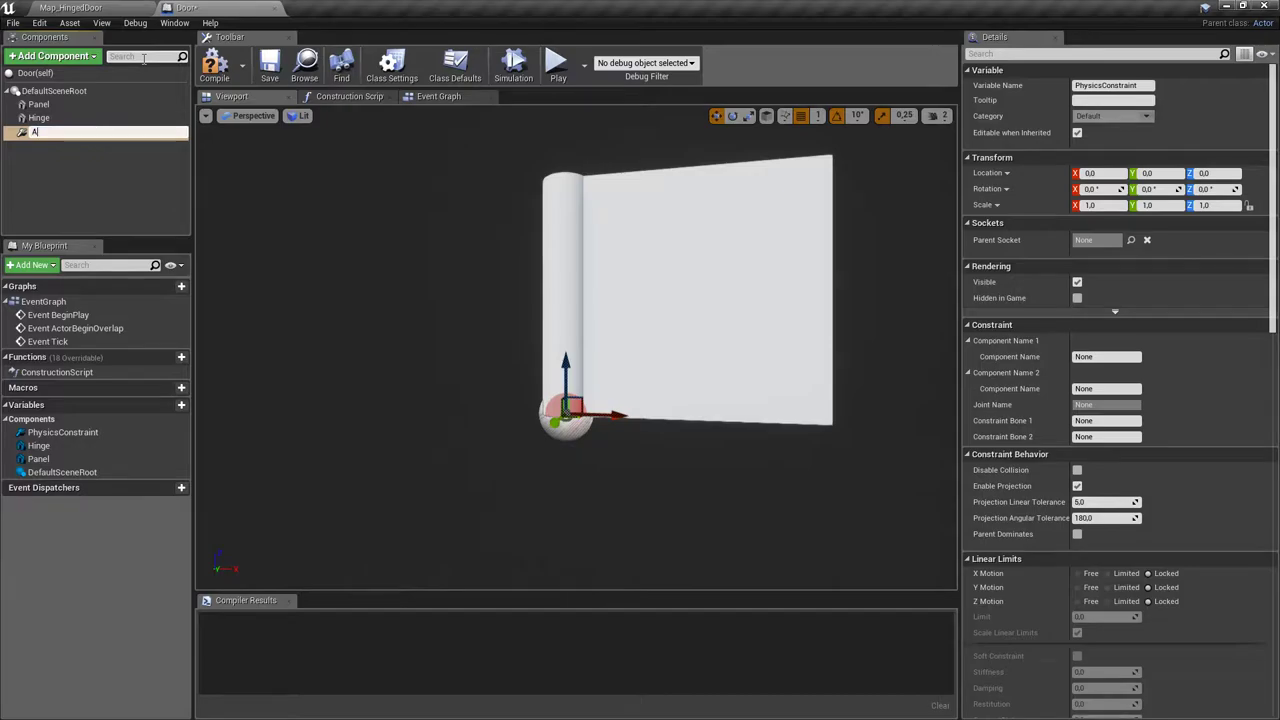
text(Axis)
key(Return)
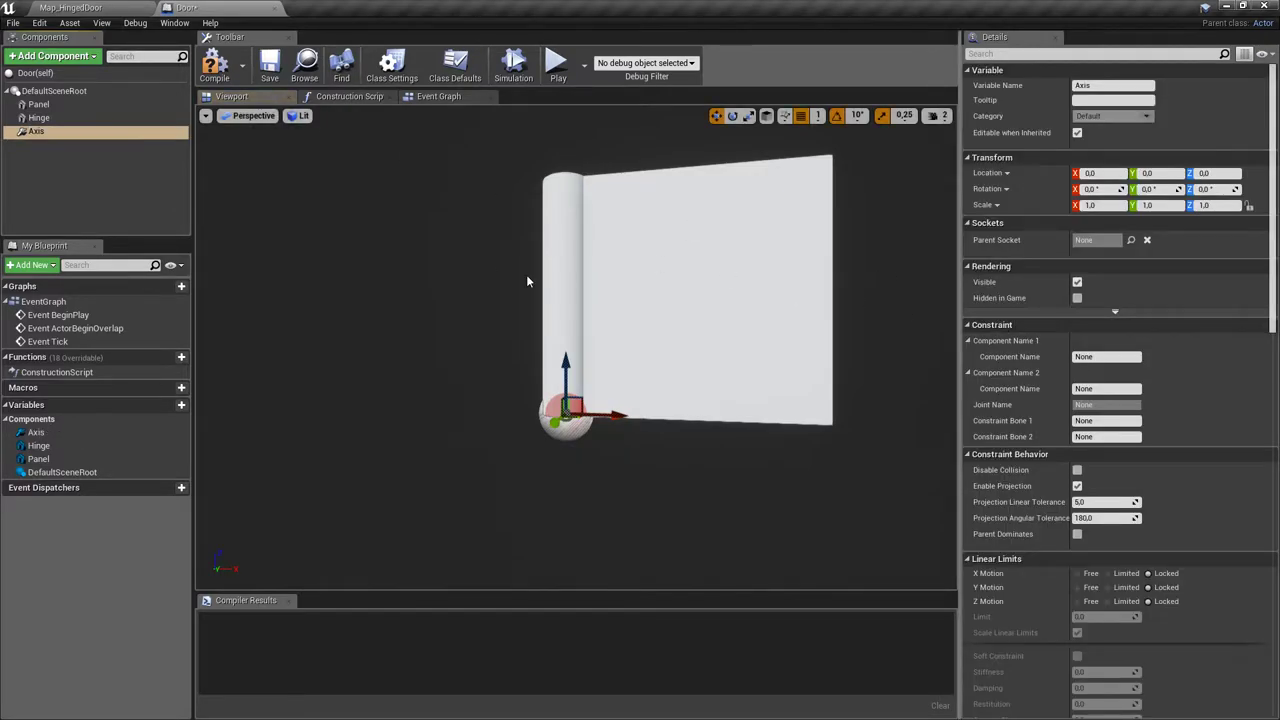
click(1116, 357)
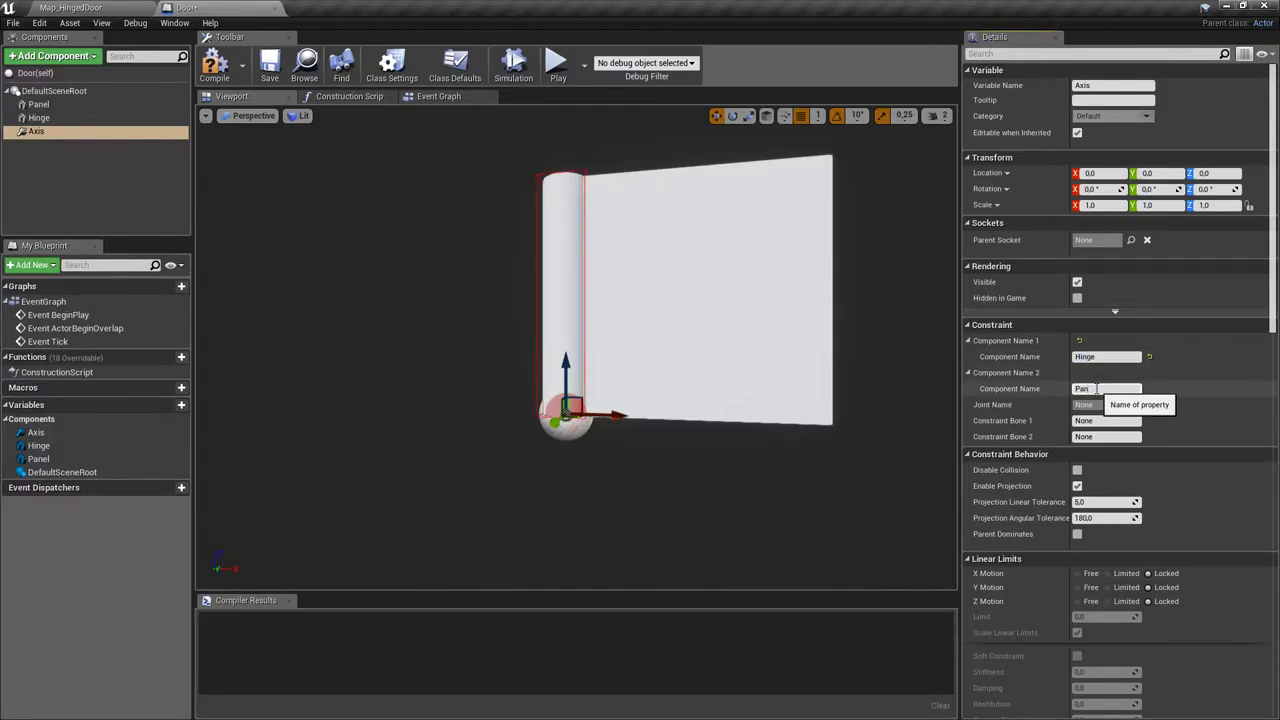
key(Return)
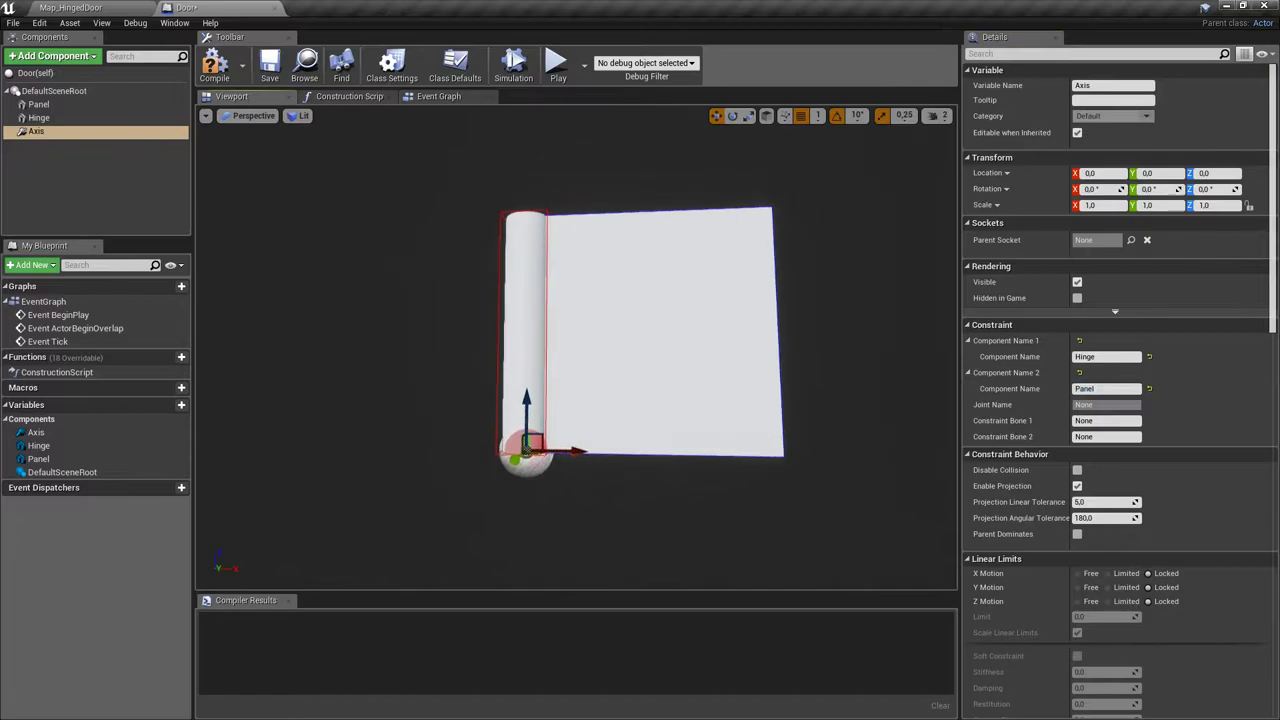
Enable Simulate Physics on the Panel component.
click(50, 106)
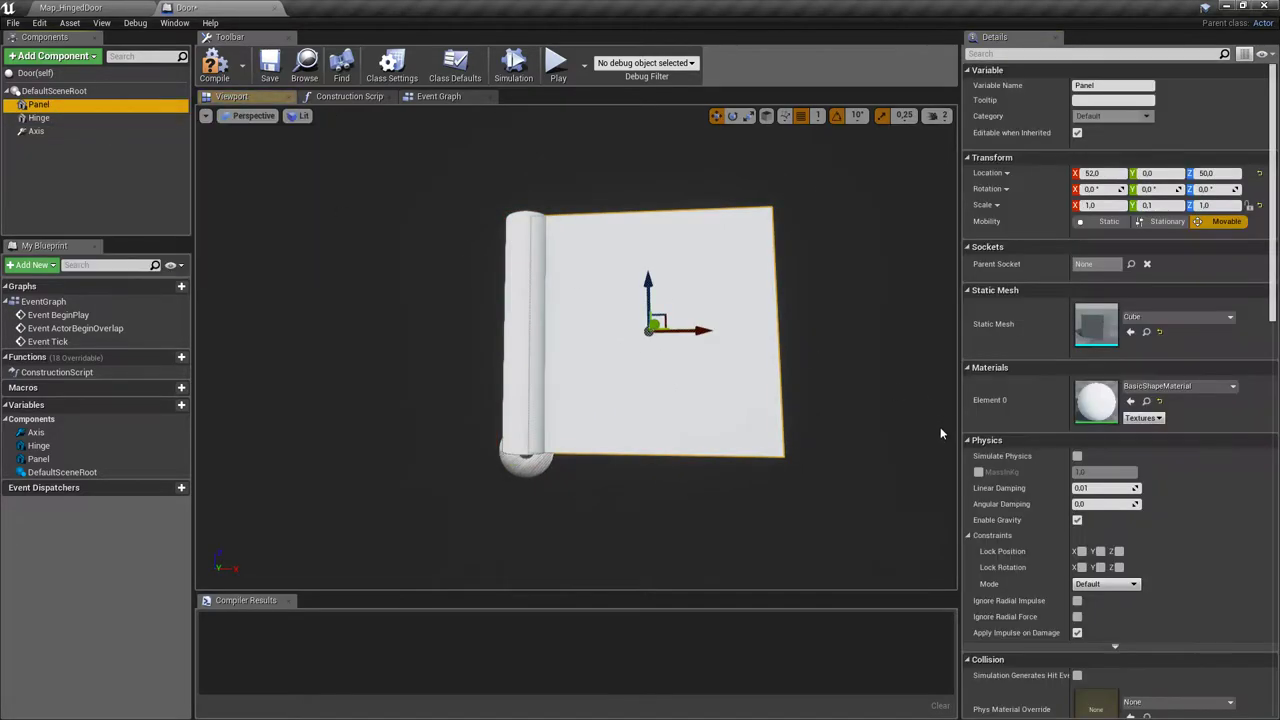
click(1078, 457)
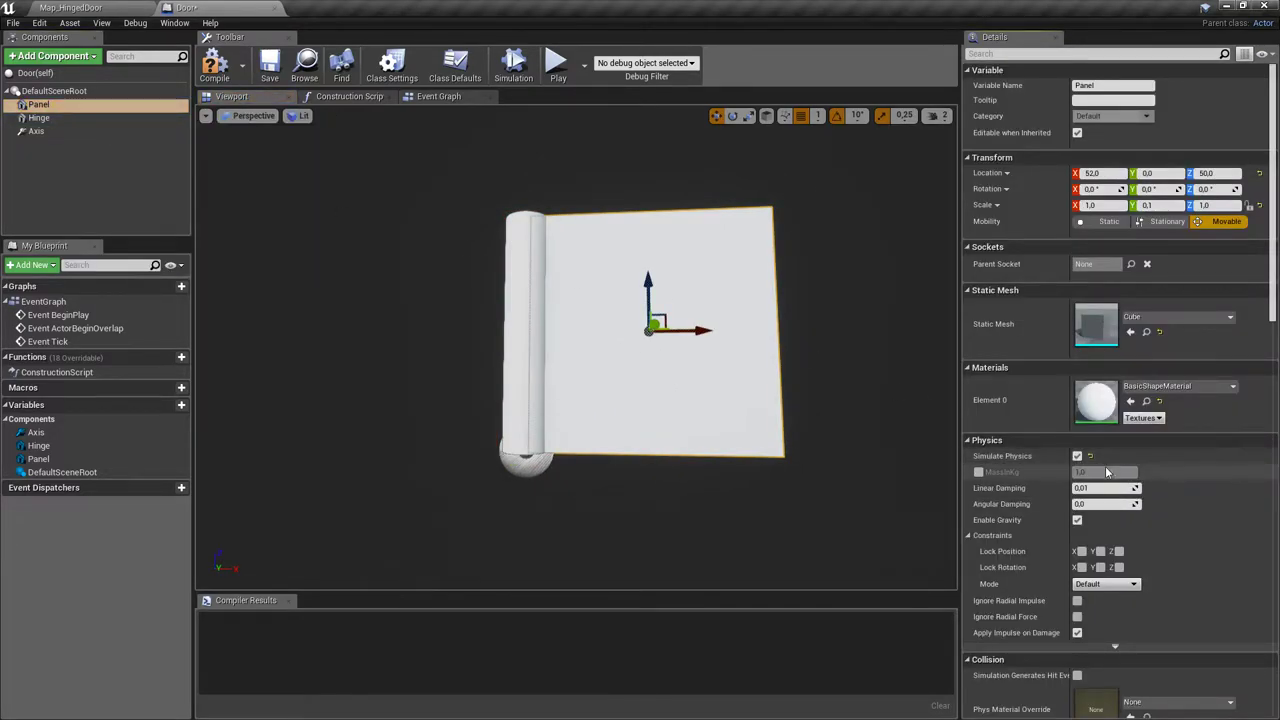
Enable Disable Collision on the Axis constraint so its two joined bodies do not collide.
click(58, 133)
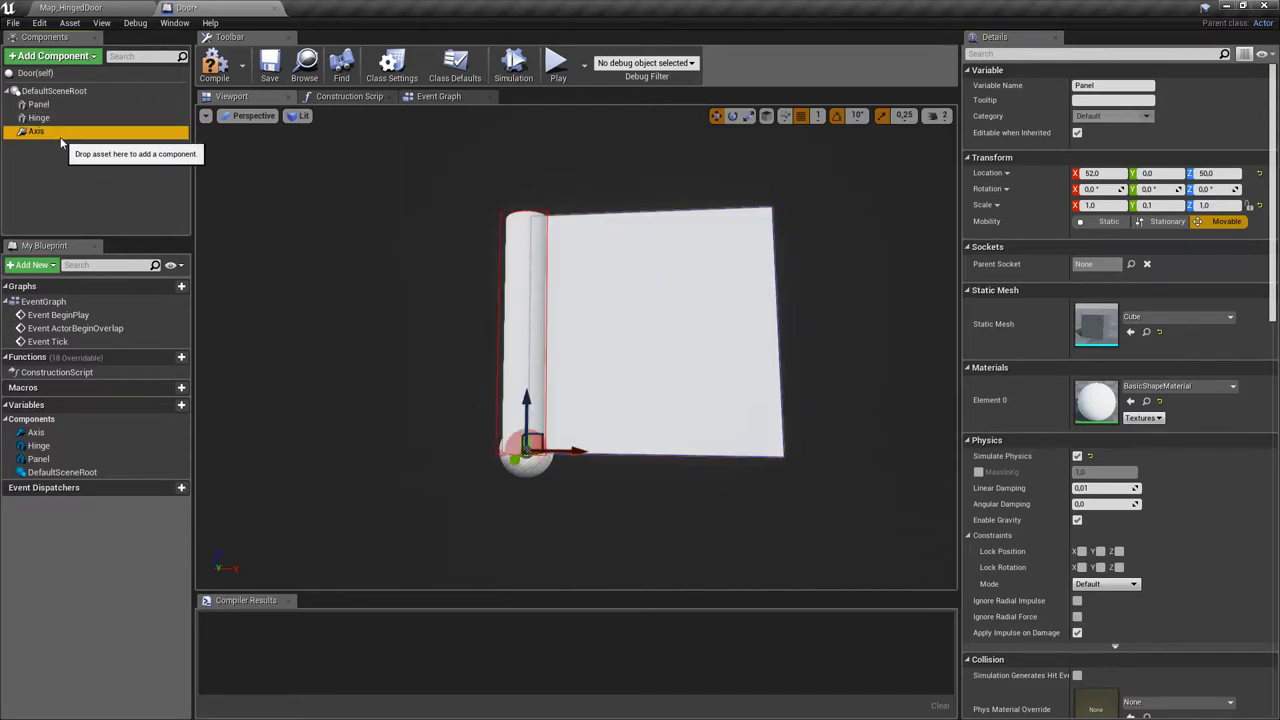
click(1112, 54)
text(colli)
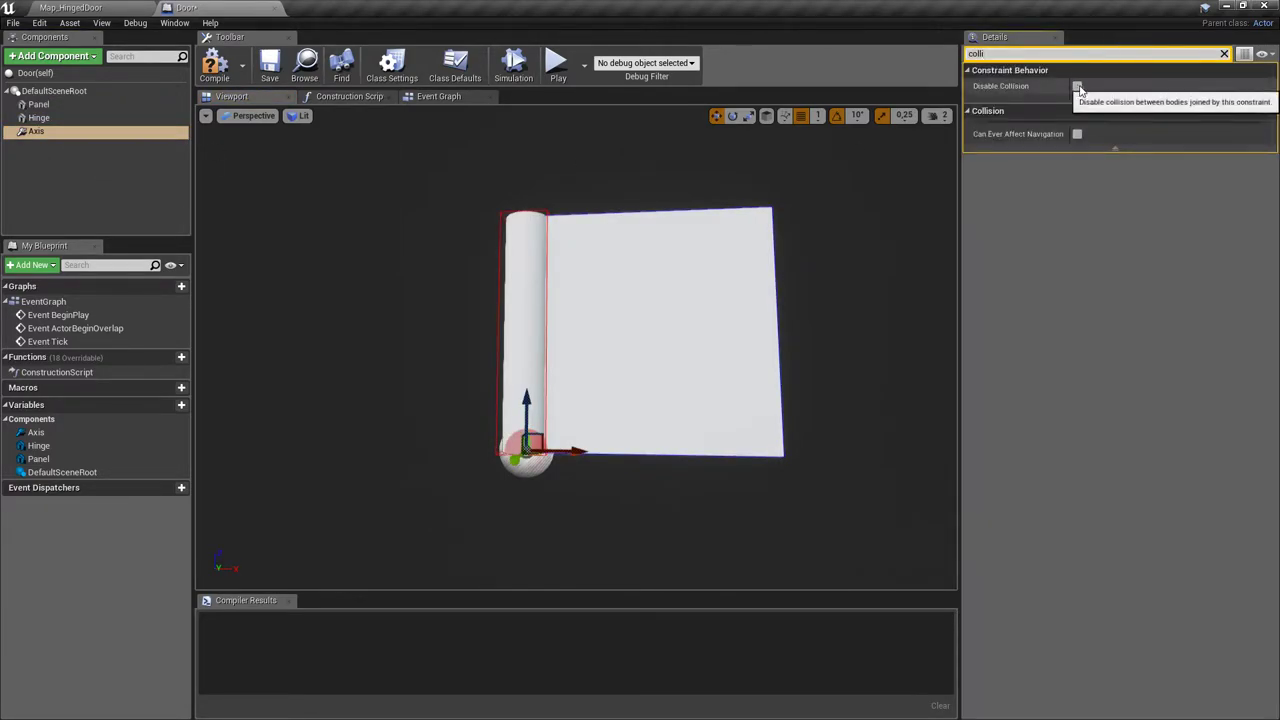
click(1077, 86)
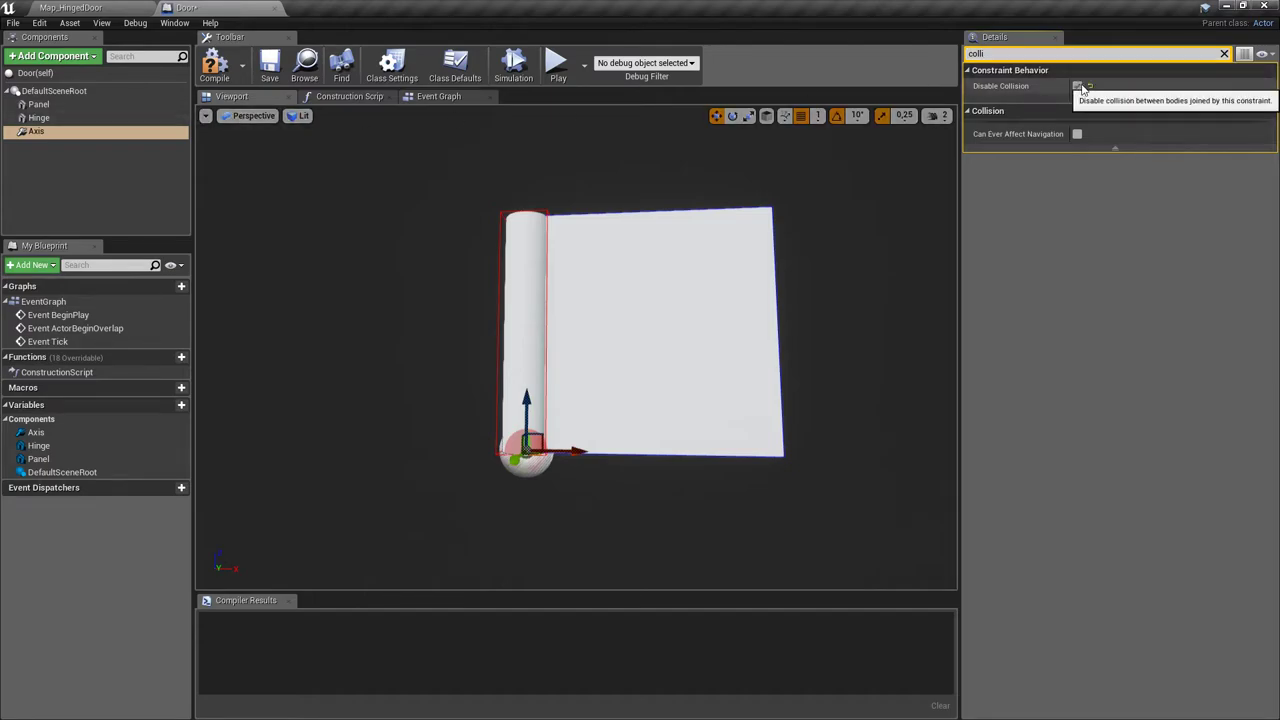
click(1223, 54)
Set the Axis constraint's Swing 1 Motion to Limited and lock its Swing 2 and Twist motions.
right_drag(700, 330, 668, 343)
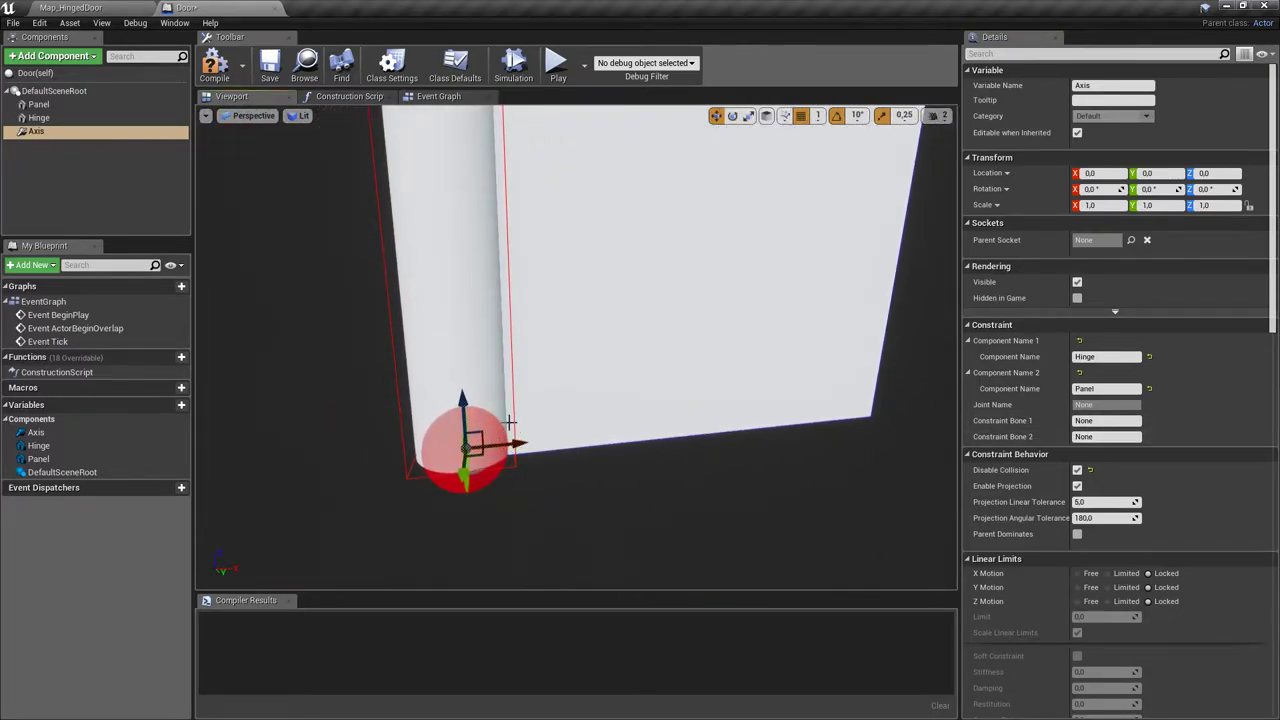
right_drag(522, 424, 488, 400)
right_drag(746, 429, 814, 427)
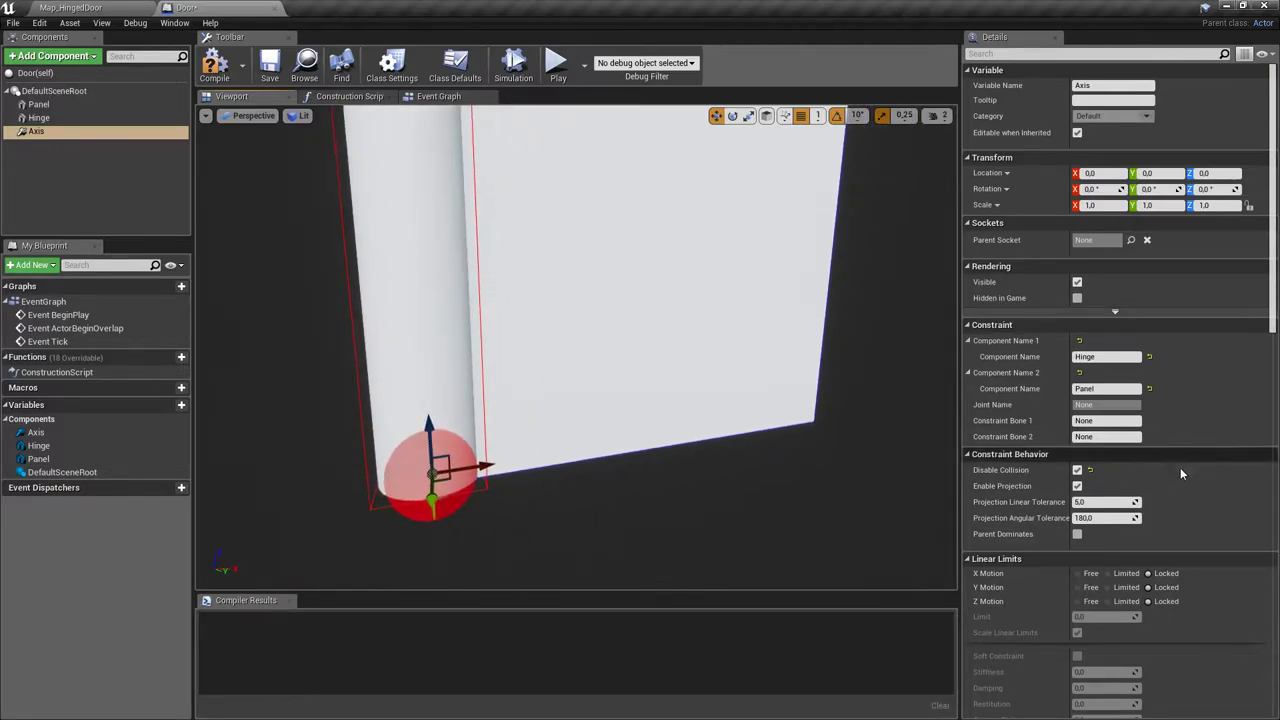
scroll(1190, 376, down, 4)
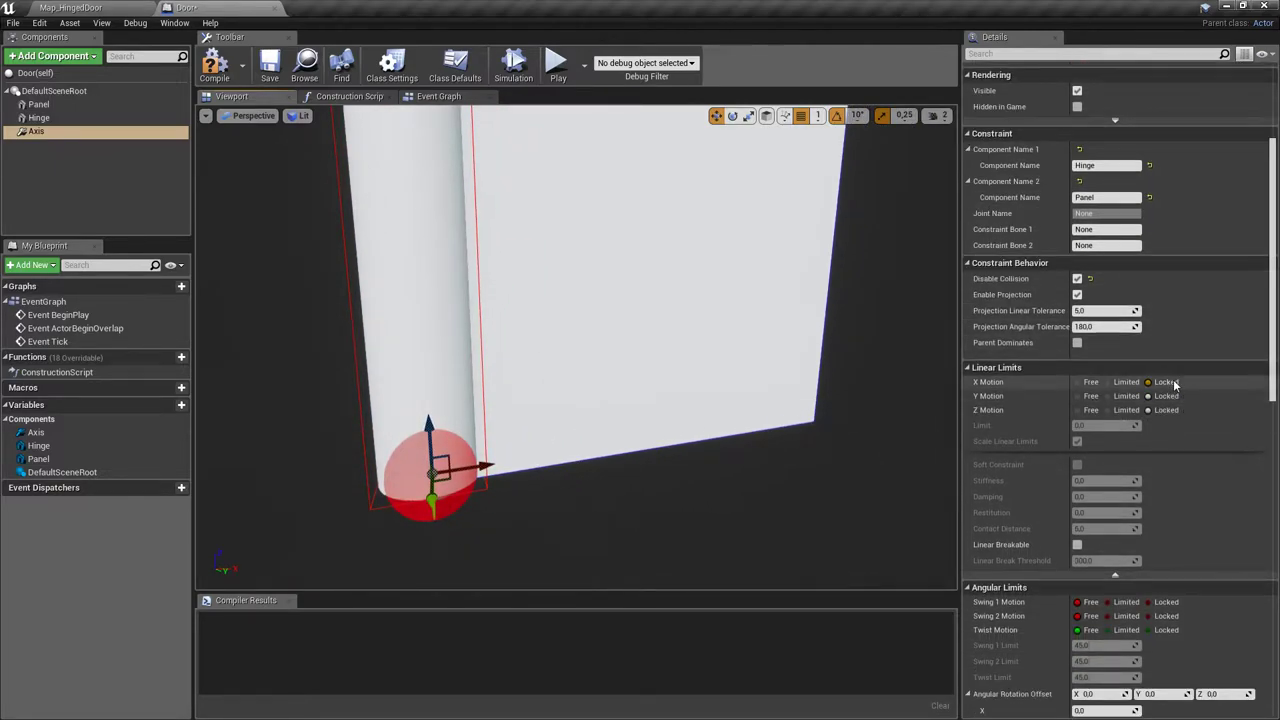
scroll(1157, 427, down, 2)
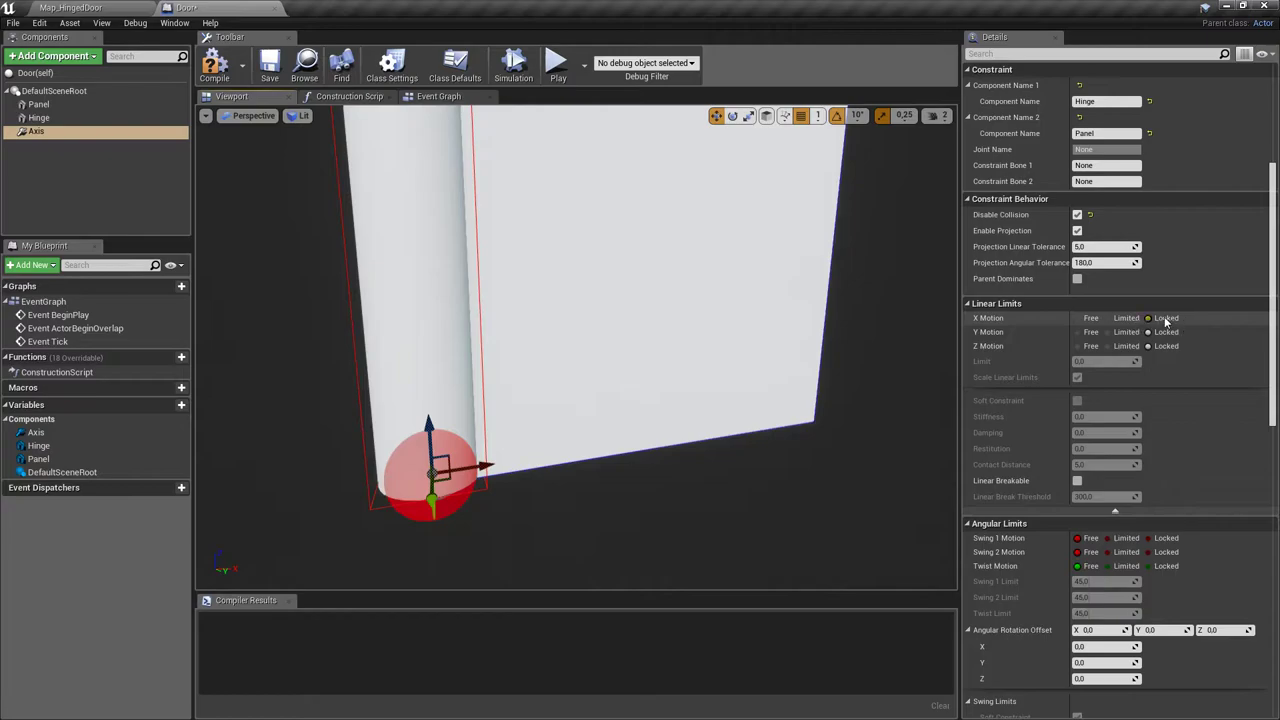
scroll(1190, 420, down, 4)
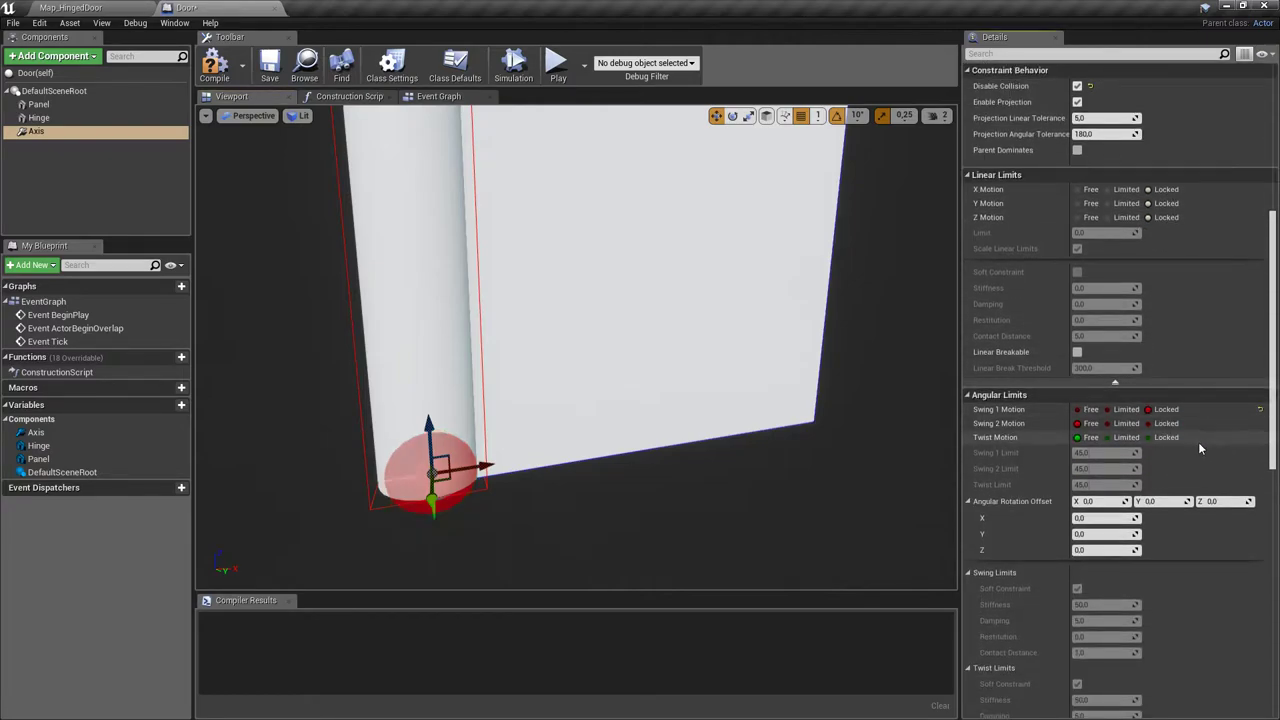
click(1170, 437)
click(1165, 423)
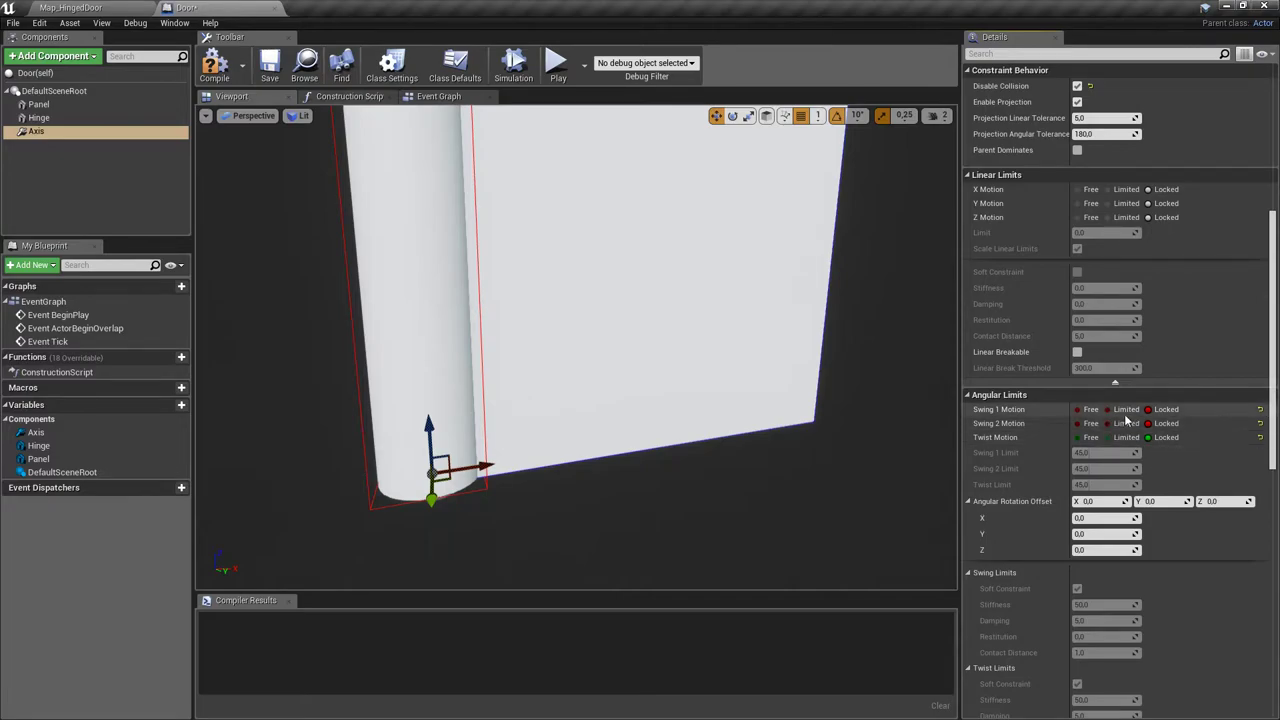
click(1125, 411)
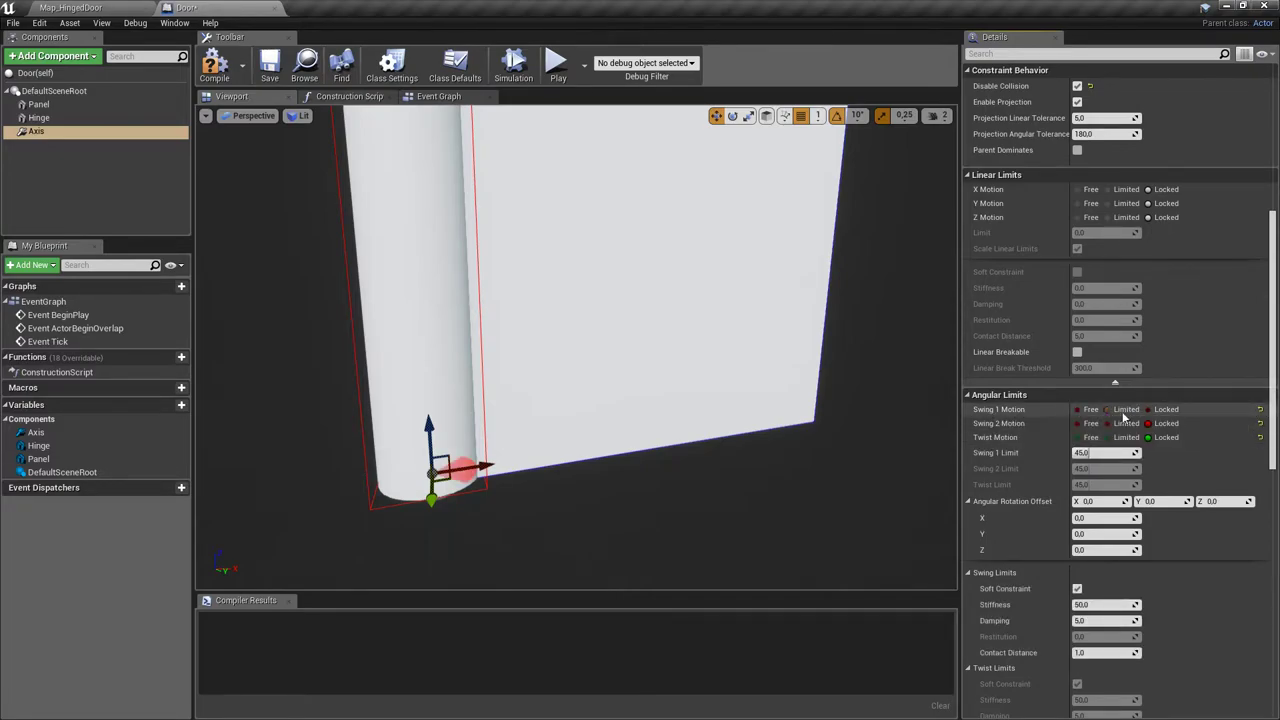
Set the Stiffness of the Axis constraint's Swing Limits to 1000.
drag(672, 408, 640, 390)
right_drag(640, 390, 650, 470)
drag(626, 356, 518, 373)
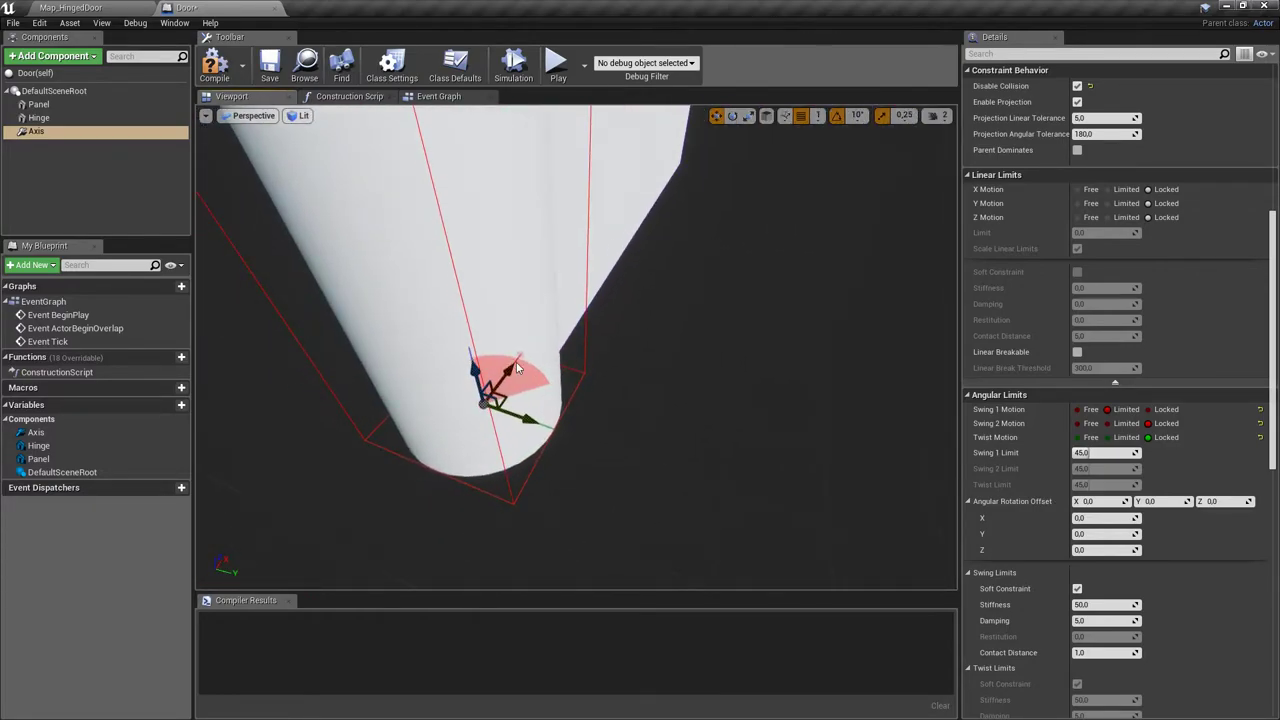
click(1093, 453)
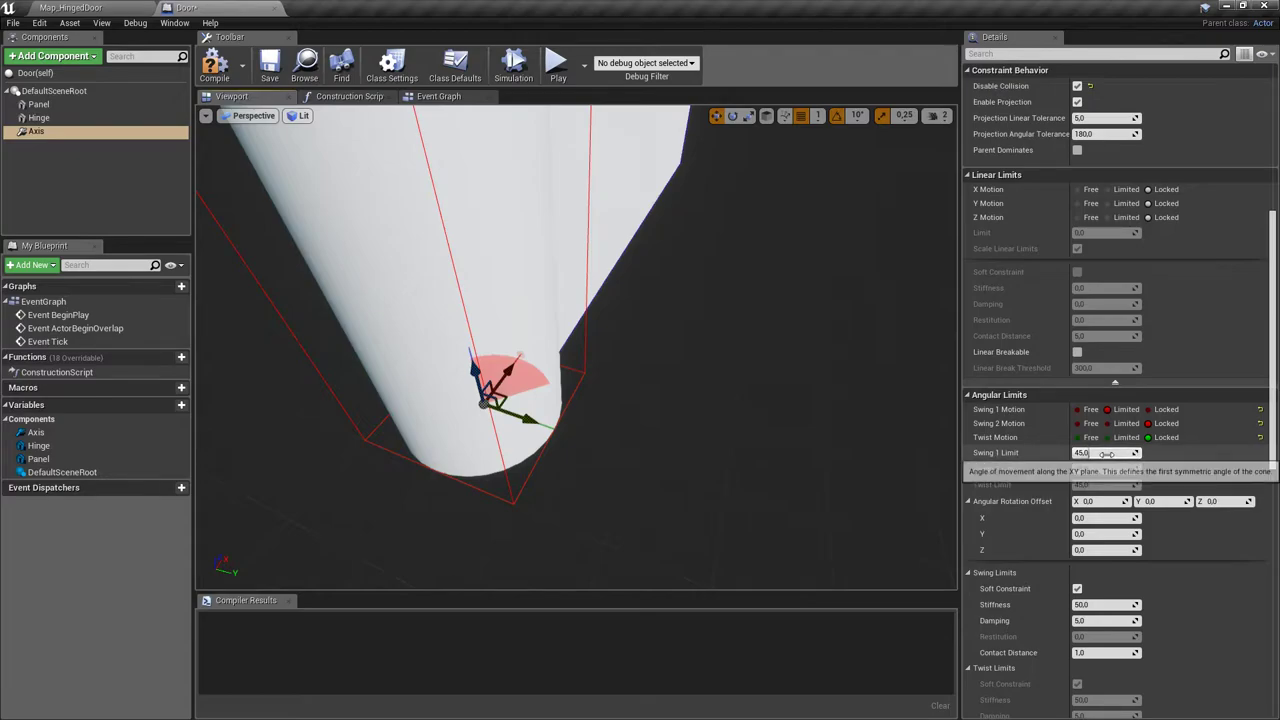
drag(509, 366, 723, 408)
scroll(1240, 495, down, 3)
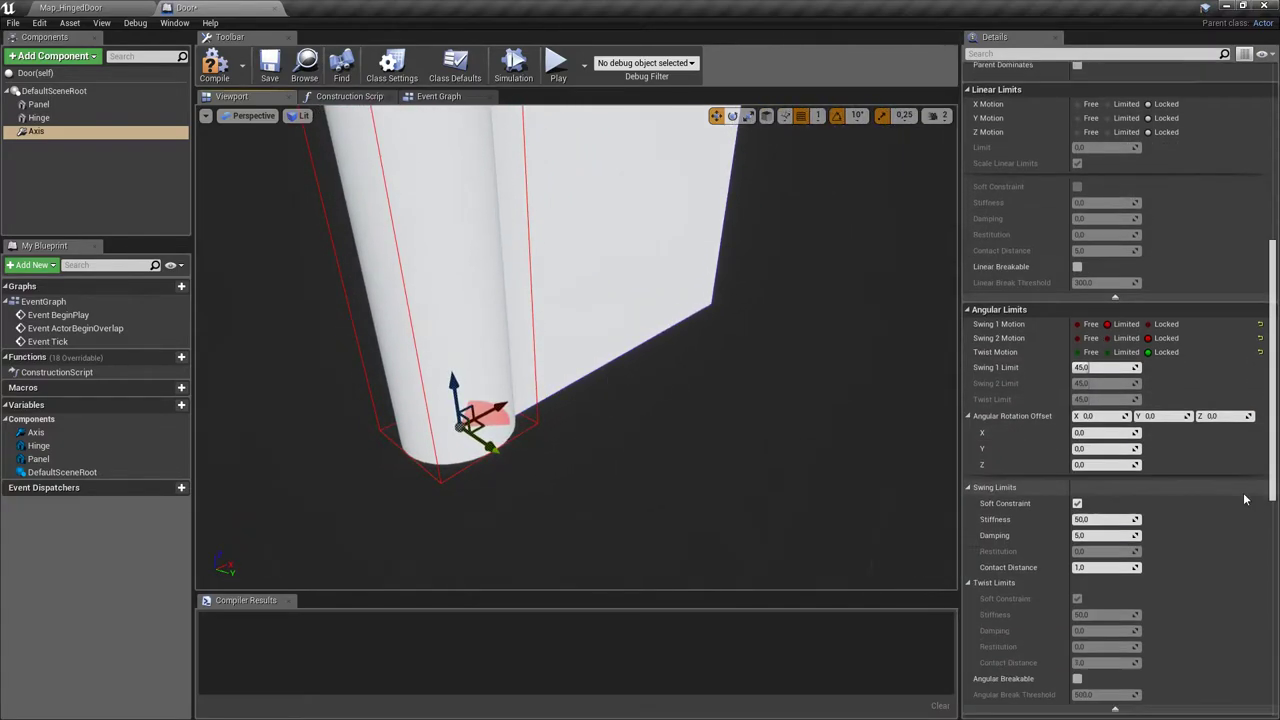
scroll(1240, 495, up, 3)
scroll(1081, 508, down, 3)
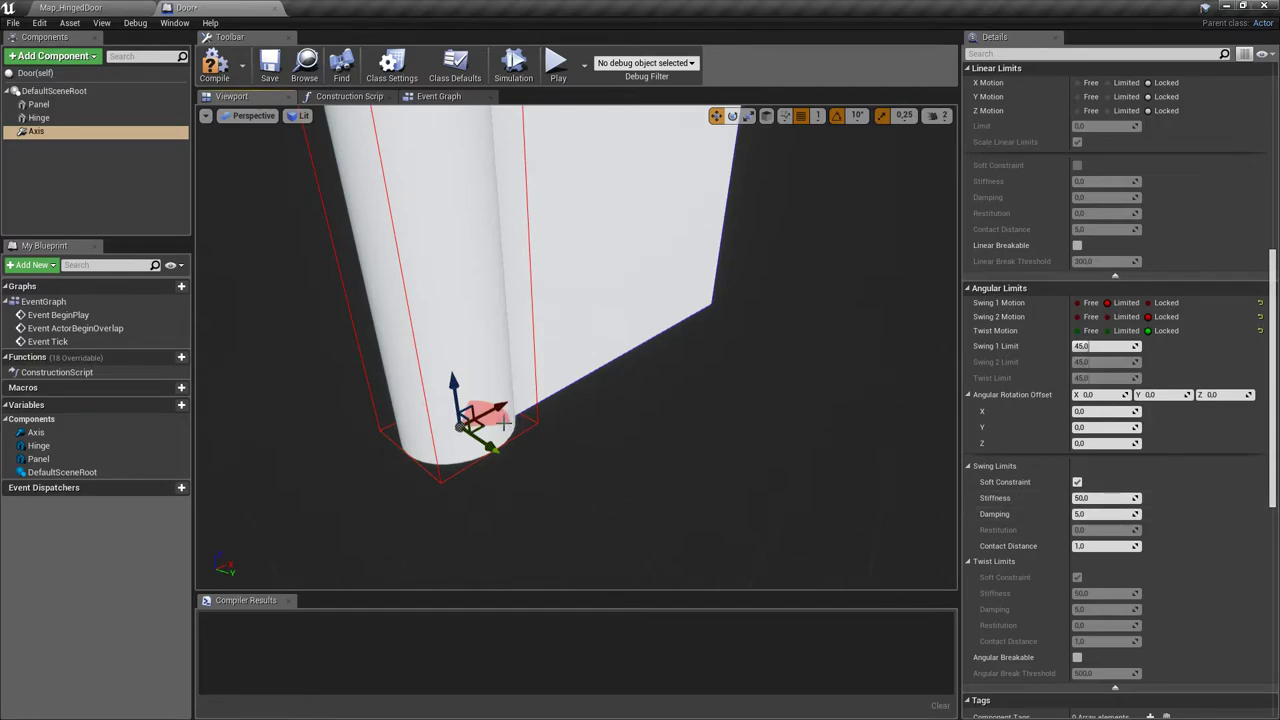
mouse_move(488, 400)
right_down()
mouse_move(440, 400)
mouse_move(490, 400)
right_up()
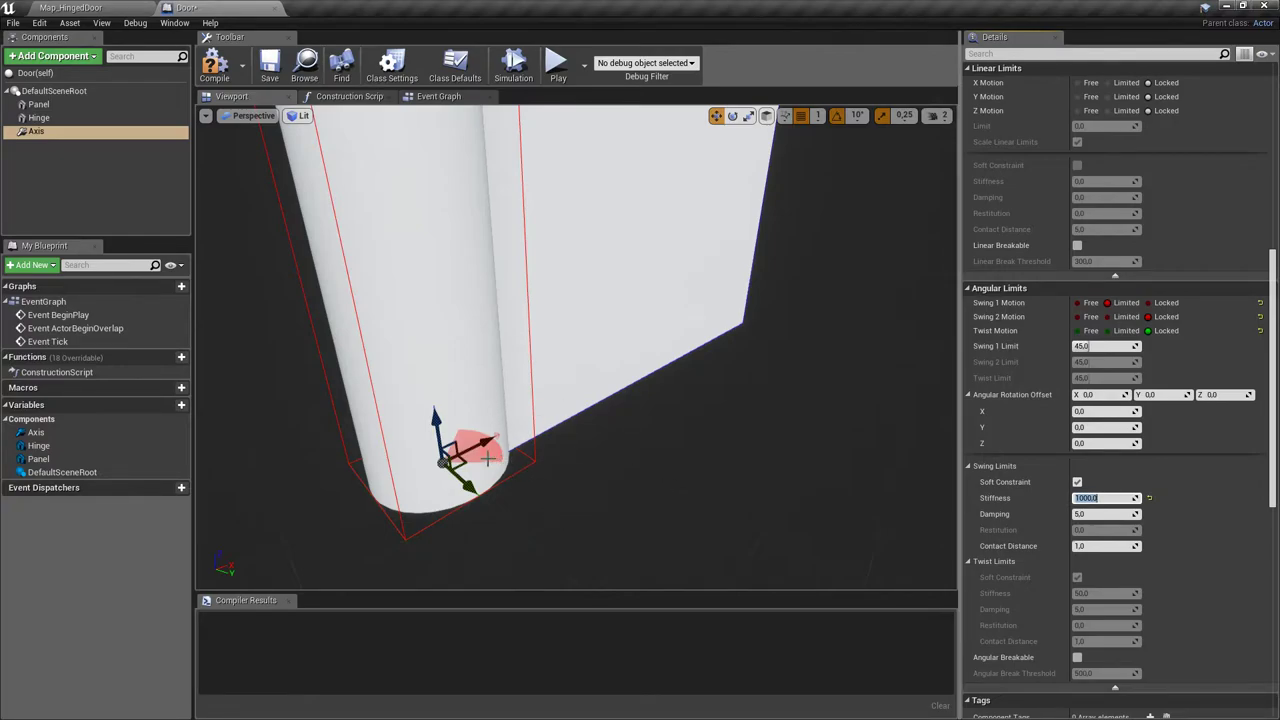
mouse_move(456, 464)
right_down()
mouse_move(410, 467)
mouse_move(470, 469)
mouse_move(454, 468)
right_up()
Save and compile the Door blueprint.
key(ctrl+s)
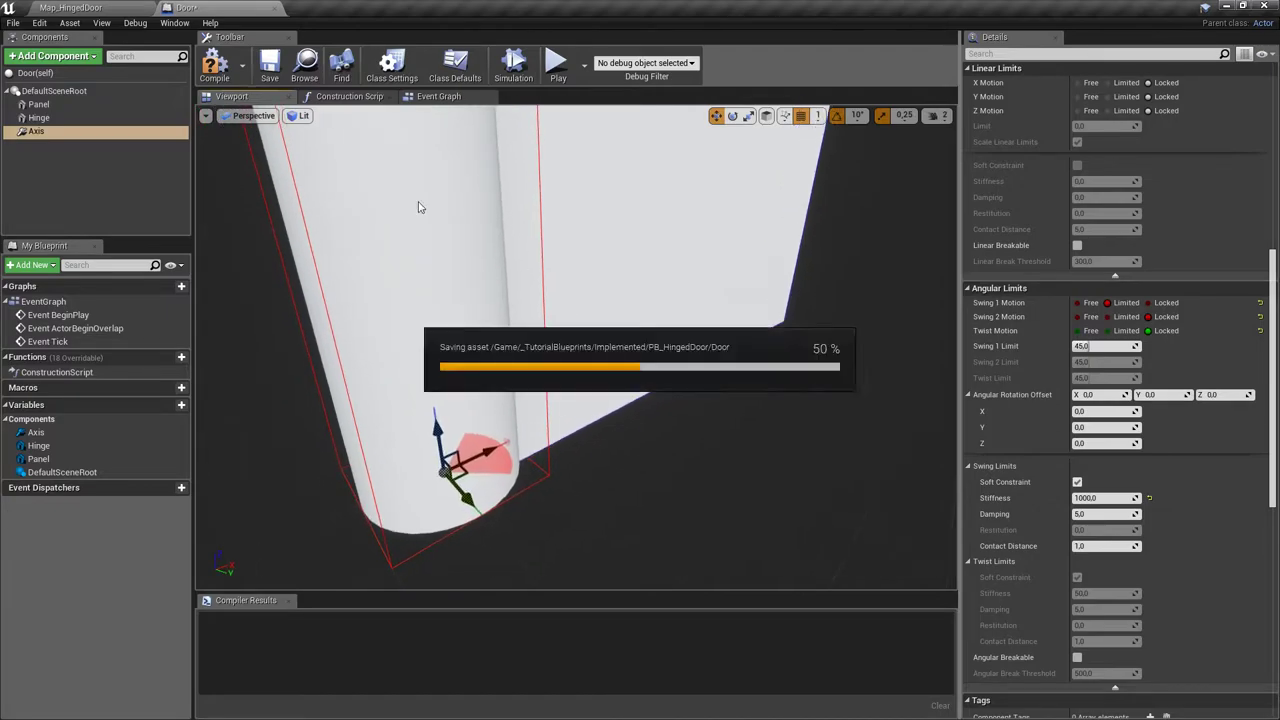
click(216, 62)
right_drag(640, 275, 560, 275)
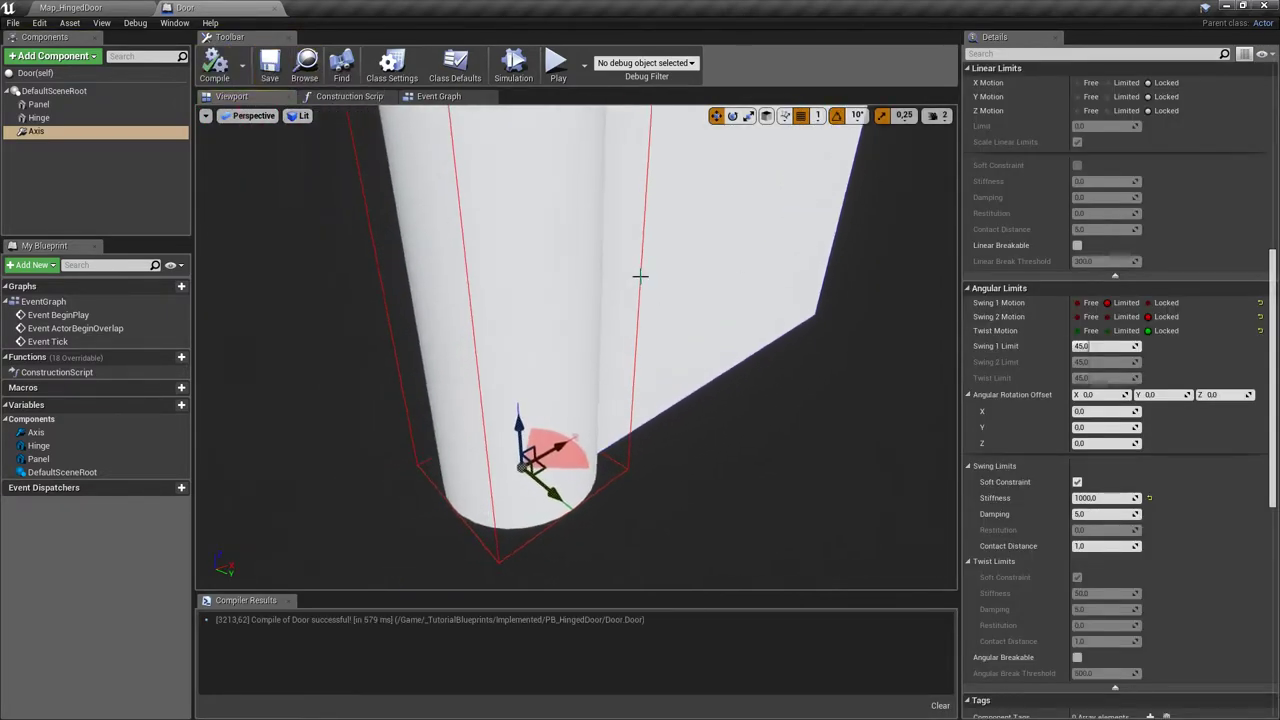
Place a Door actor on the open floor of the Map_HingedDoor level, in front of the existing hinged door.
click(103, 7)
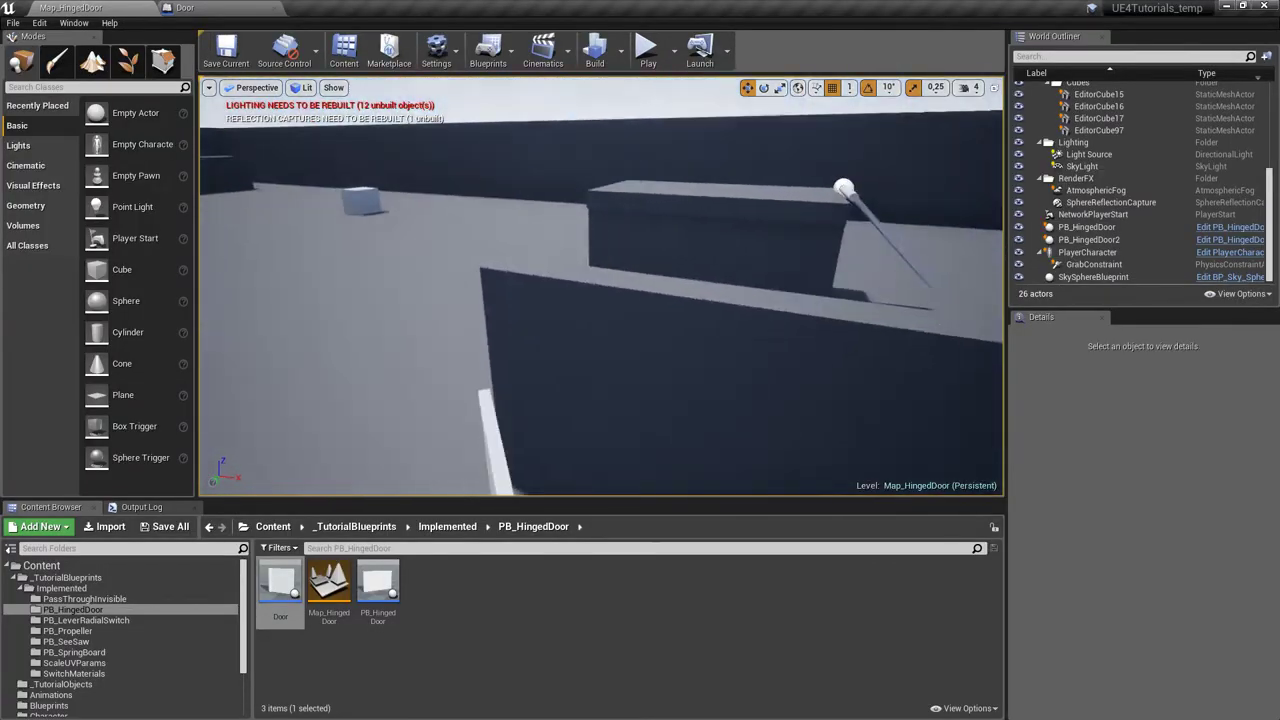
mouse_move(466, 300)
right_down()
mouse_move(560, 280)
mouse_move(466, 300)
right_up()
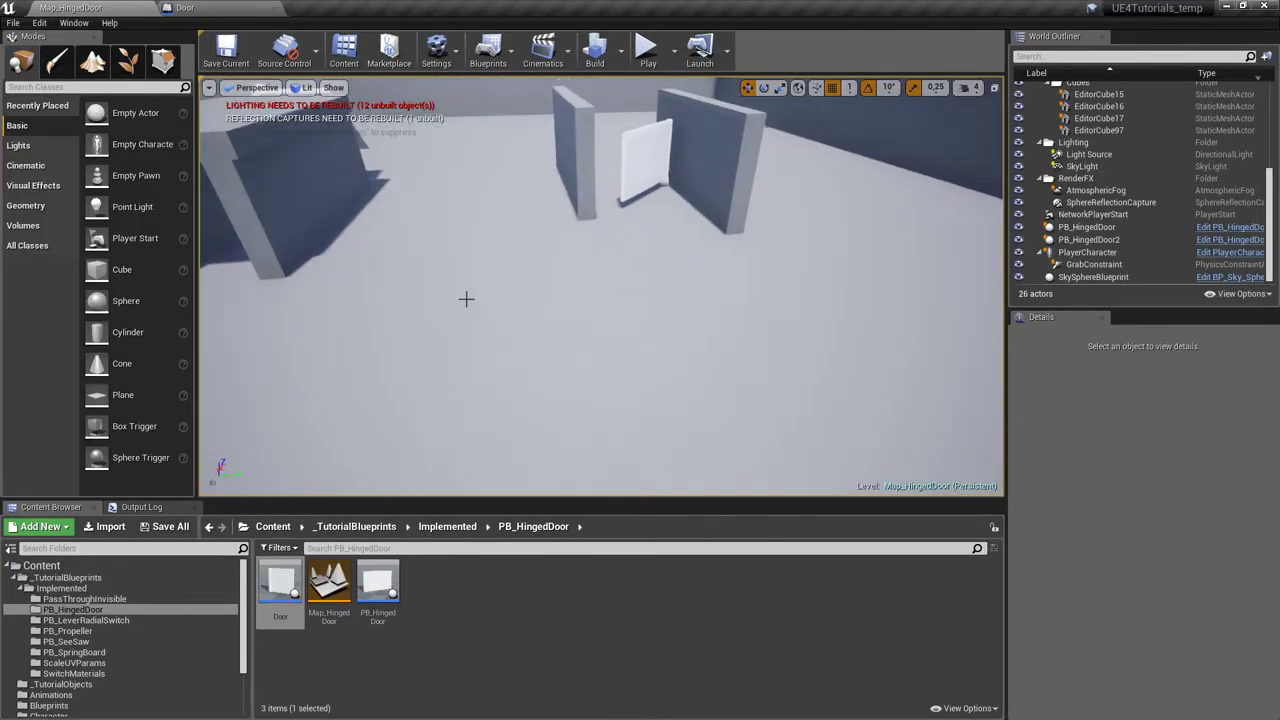
drag(285, 585, 640, 370)
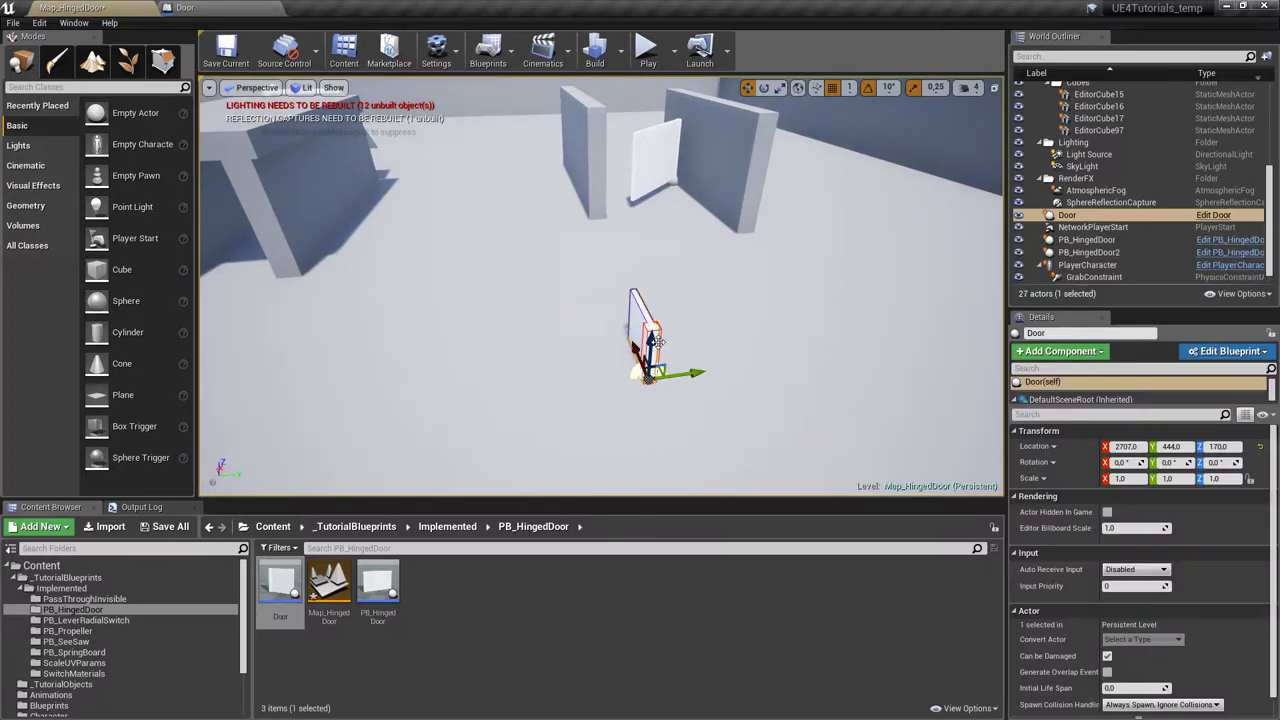
Play the level and walk into the placed door from both sides to test how it swings.
click(648, 52)
key(w)
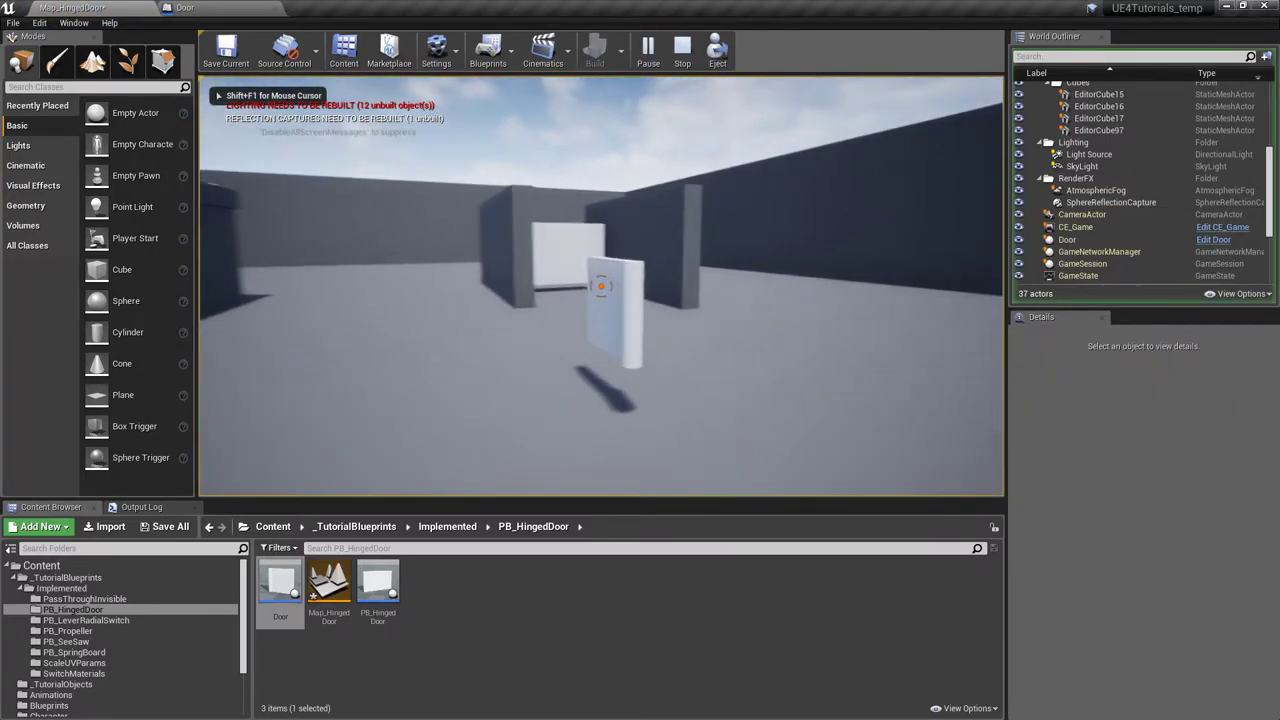
key(w)
key(a)
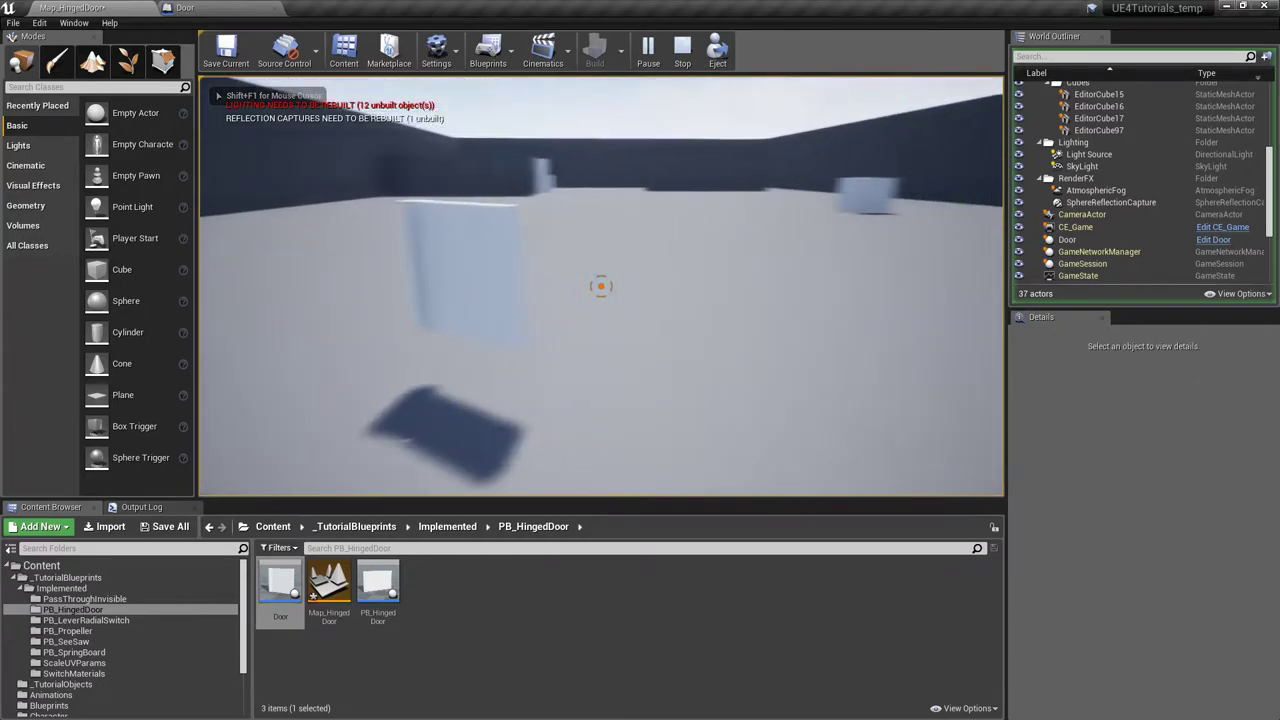
key(a)
key(d)
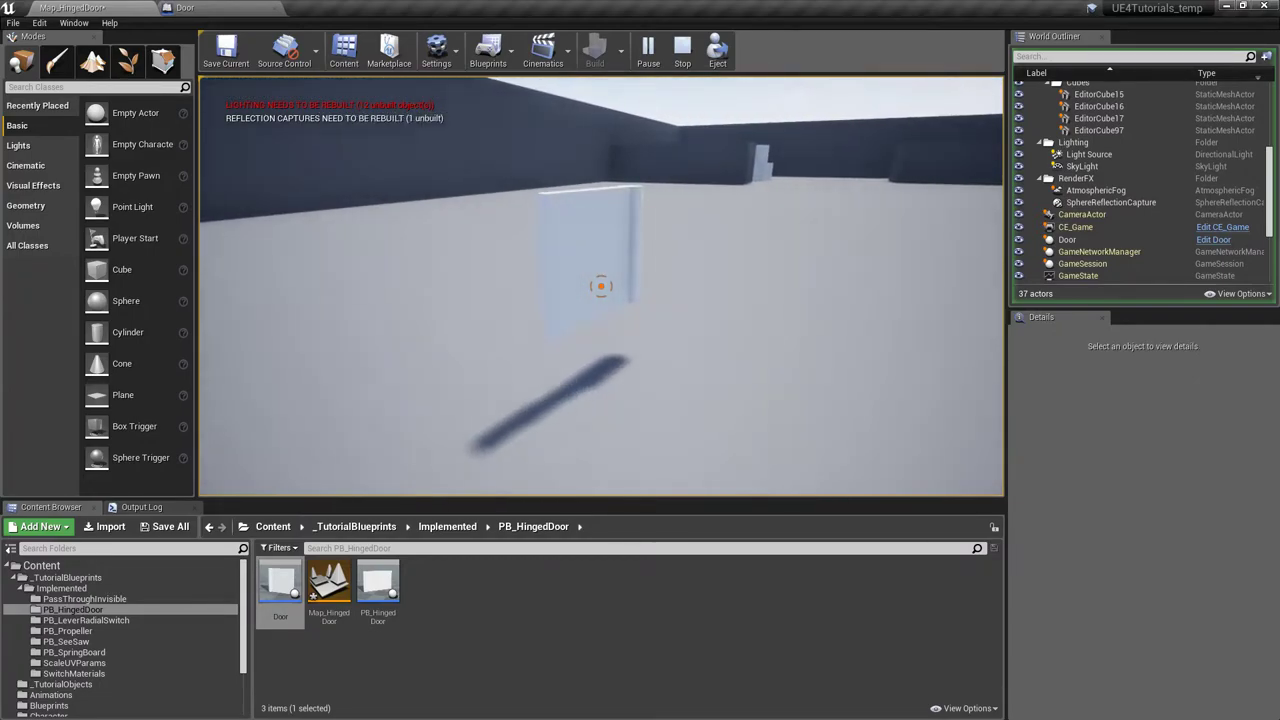
key(Left)
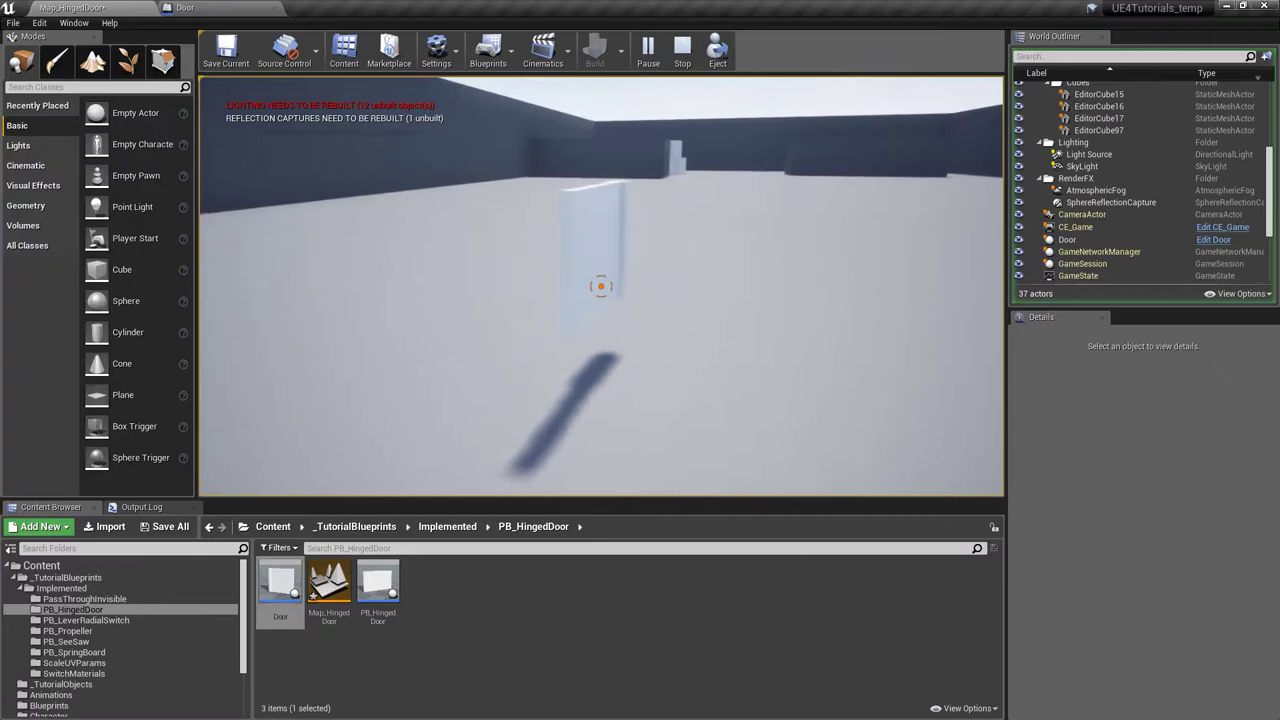
key(Left)
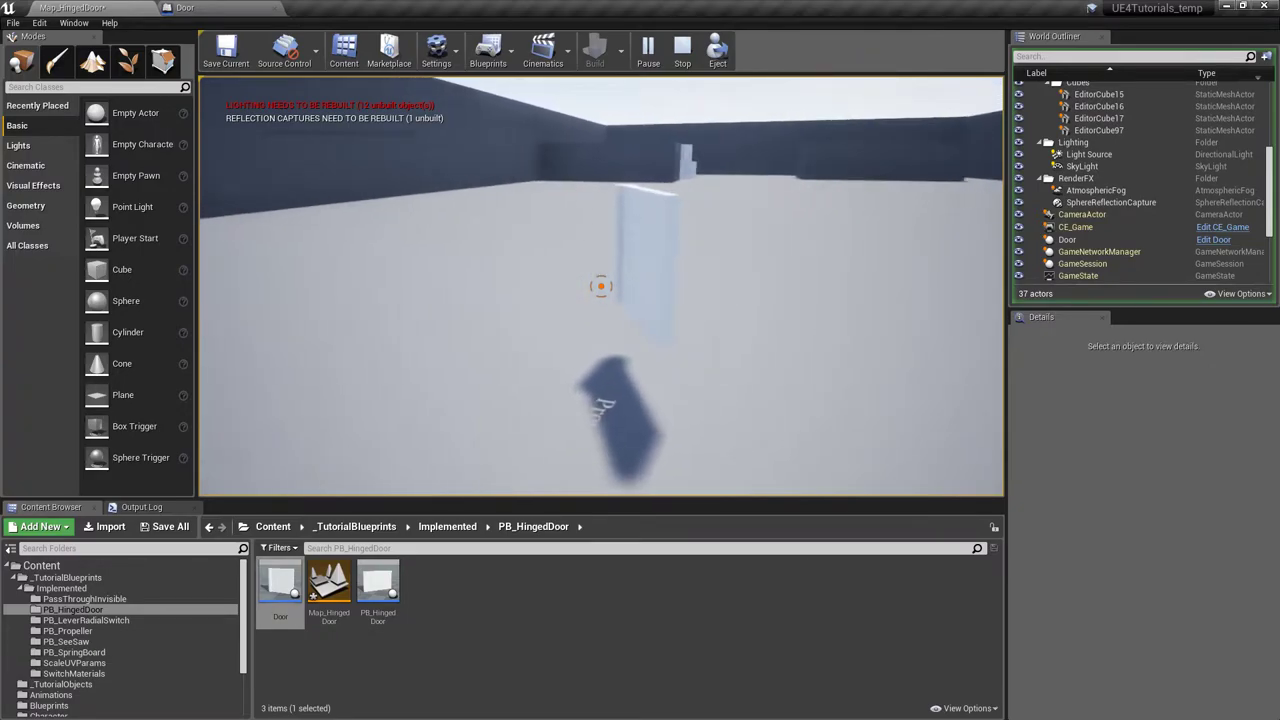
key(a)
key(d)
key(a)
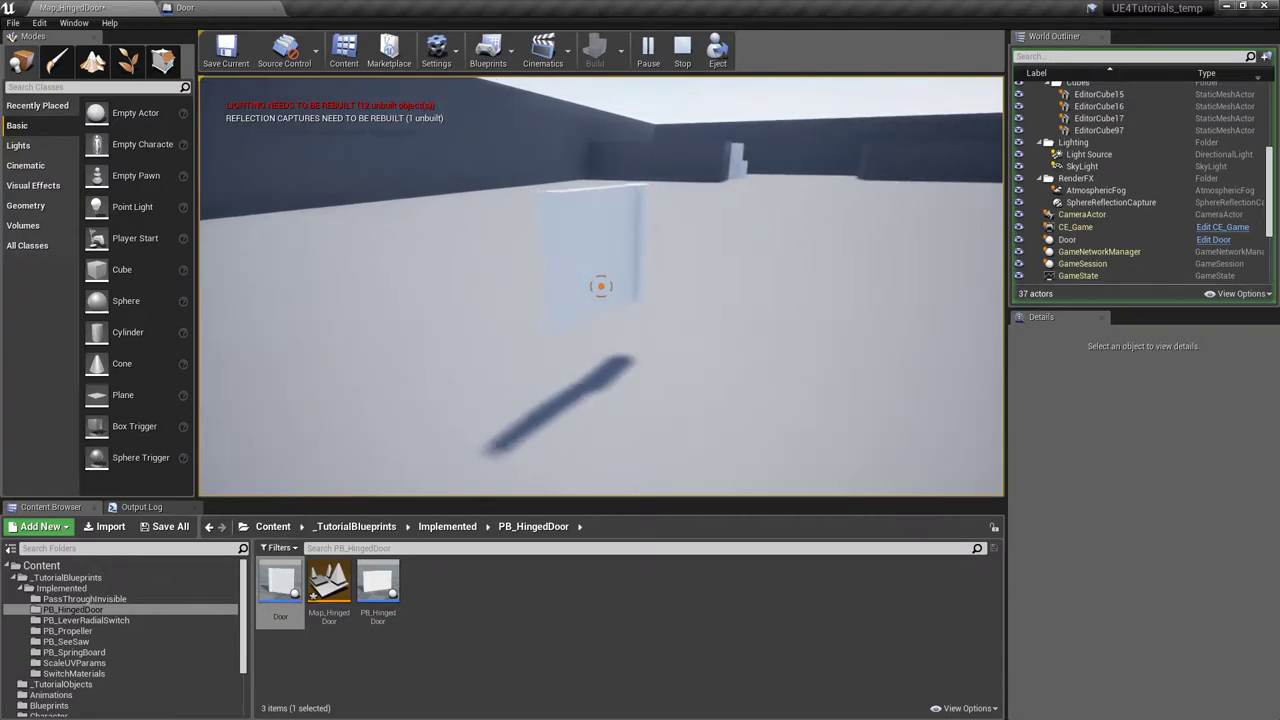
key(Left)
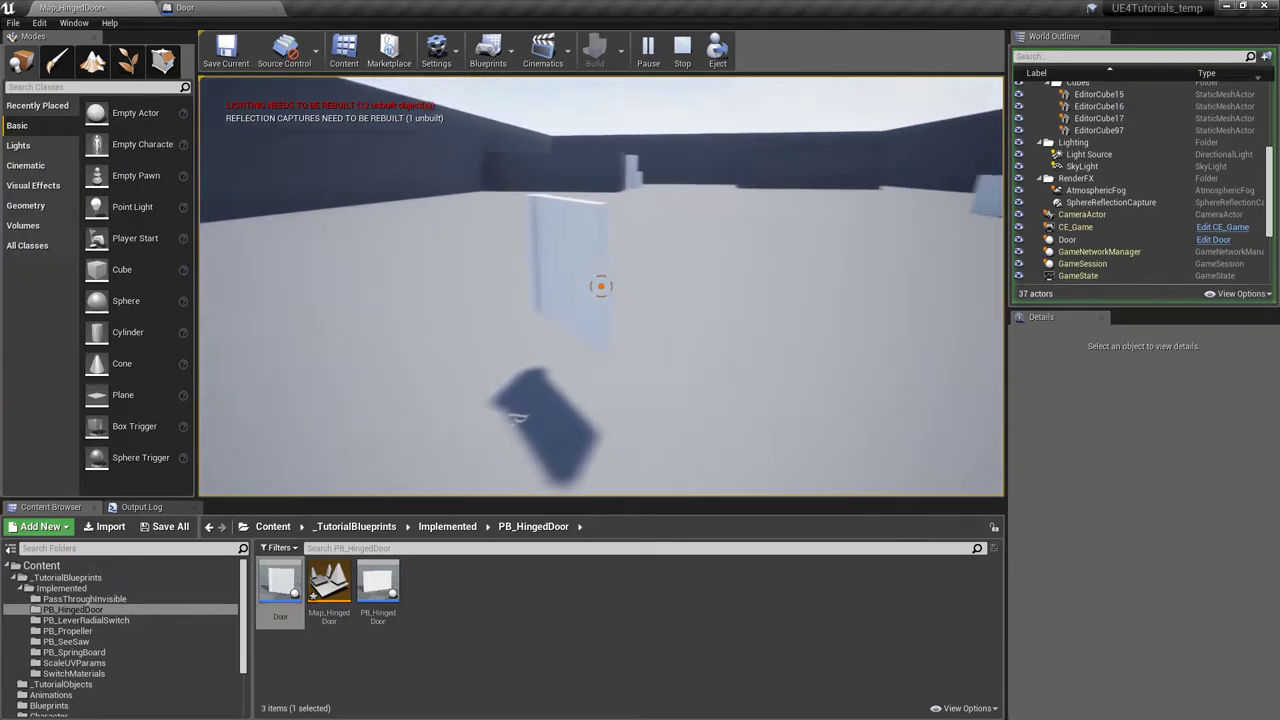
key(Left)
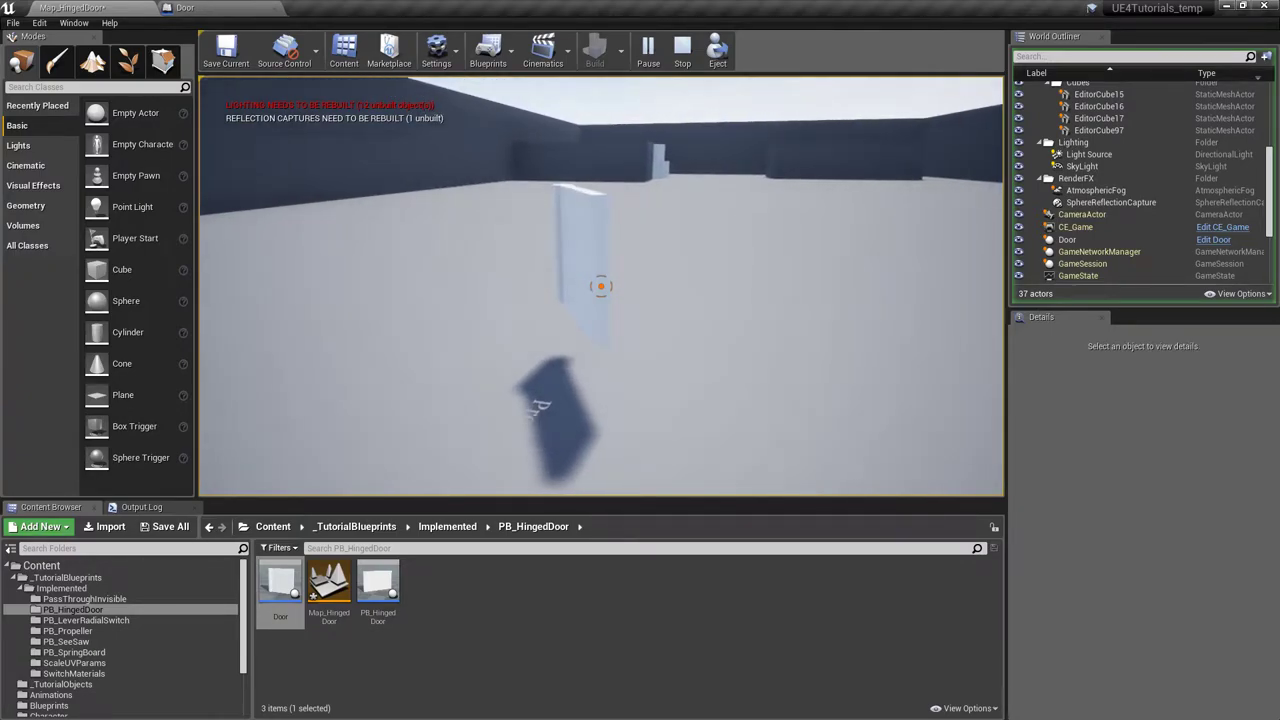
key(Escape)
In the Door blueprint, set the Axis constraint's Angular Drive Mode to Twist and Swing and enable its Swing orientation drive with Strength 100.
click(228, 8)
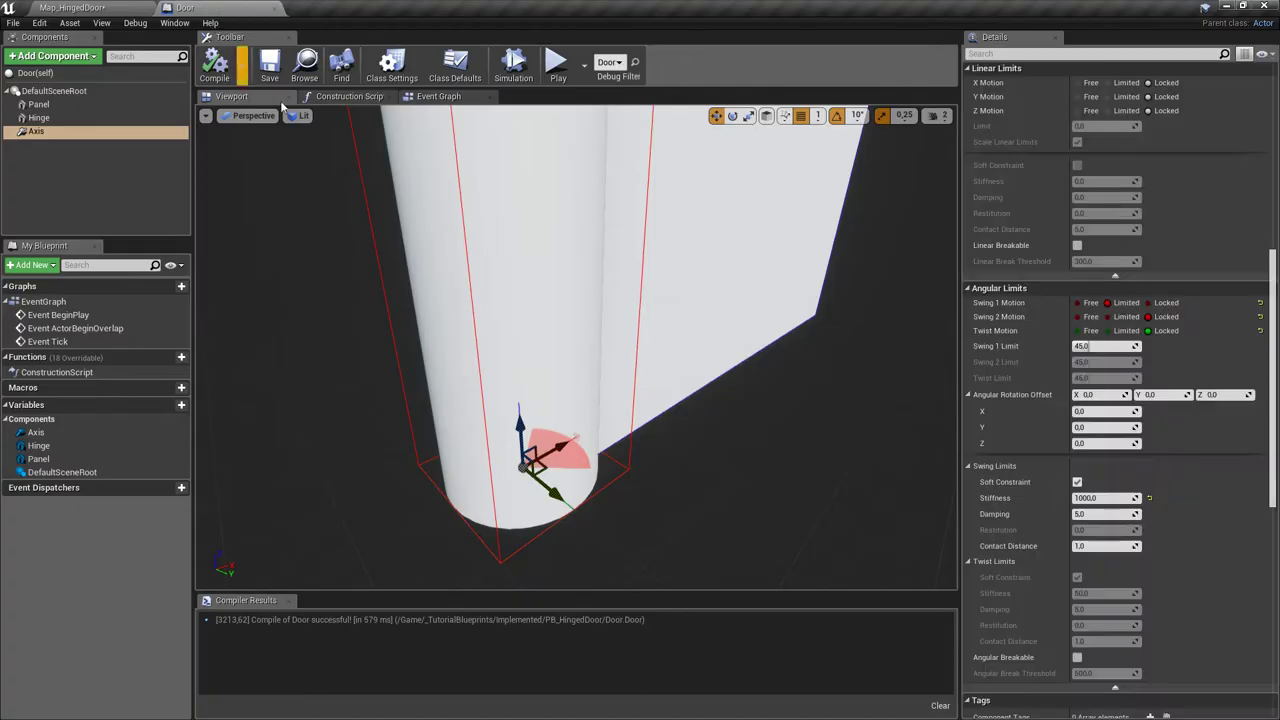
alt+drag(460, 440, 308, 440)
right_drag(670, 361, 666, 363)
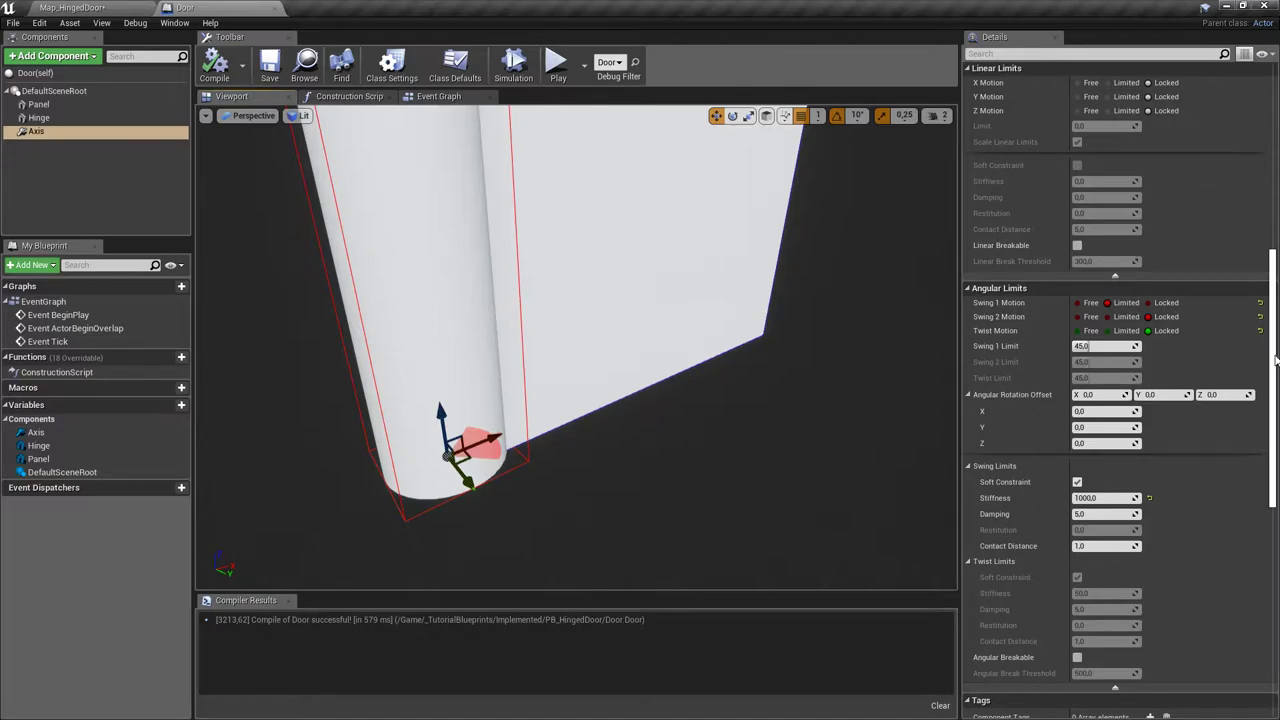
scroll(1276, 358, down, 10)
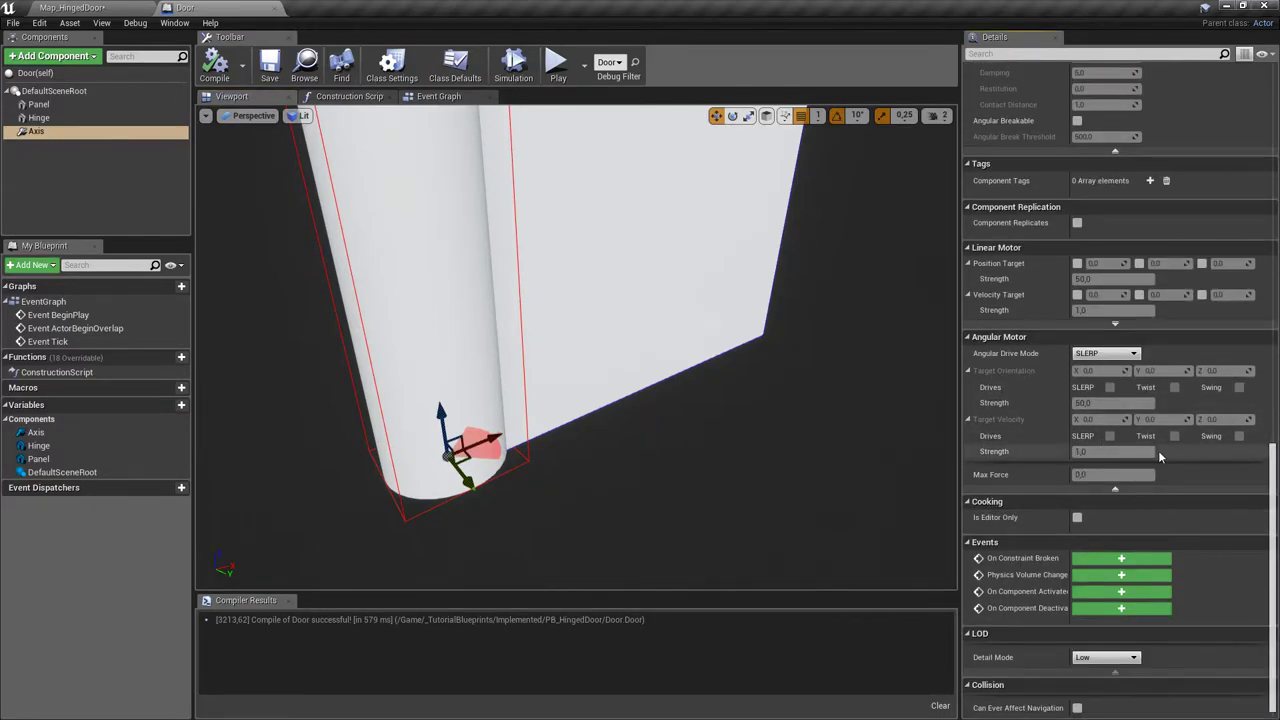
click(1105, 354)
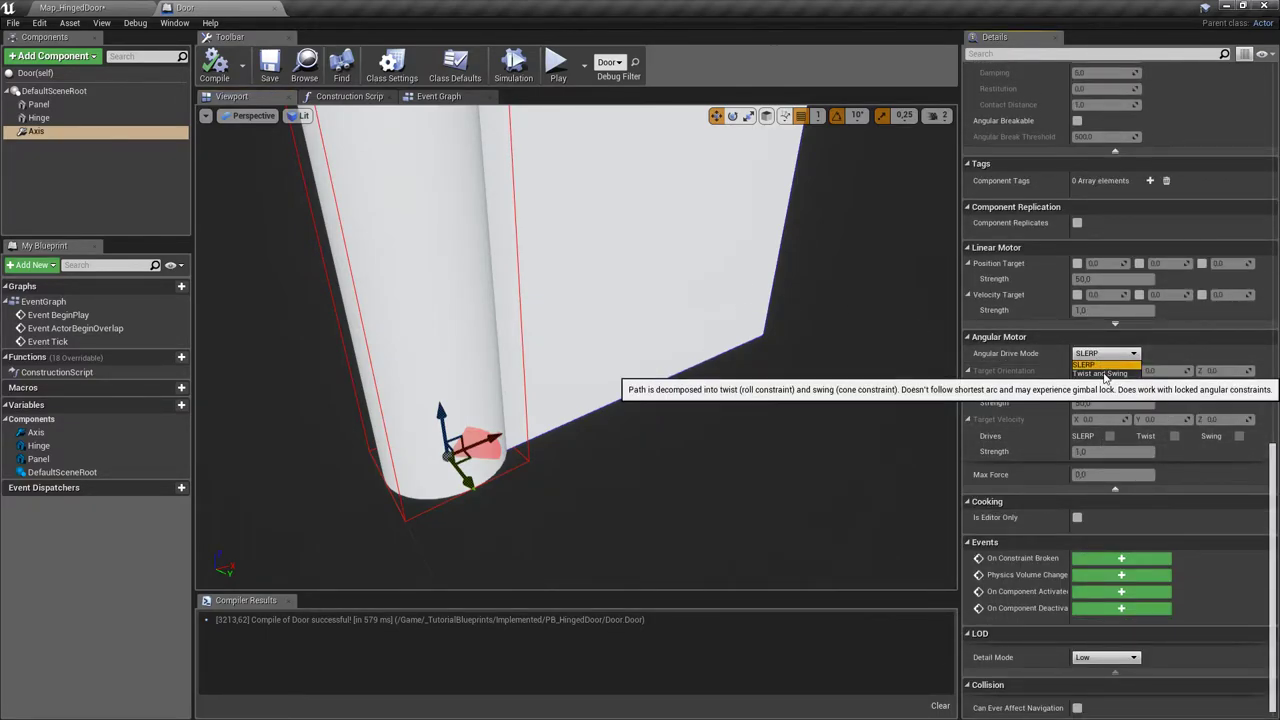
click(1104, 374)
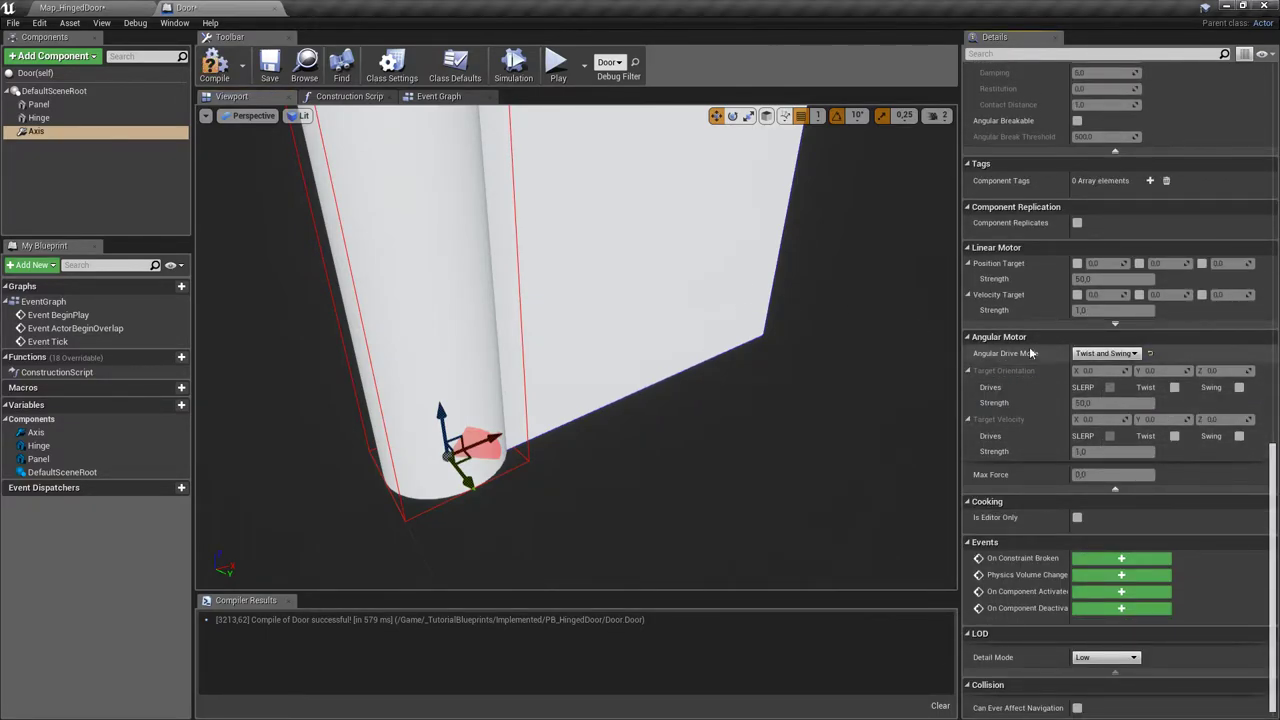
click(1238, 387)
scroll(1108, 344, up, 10)
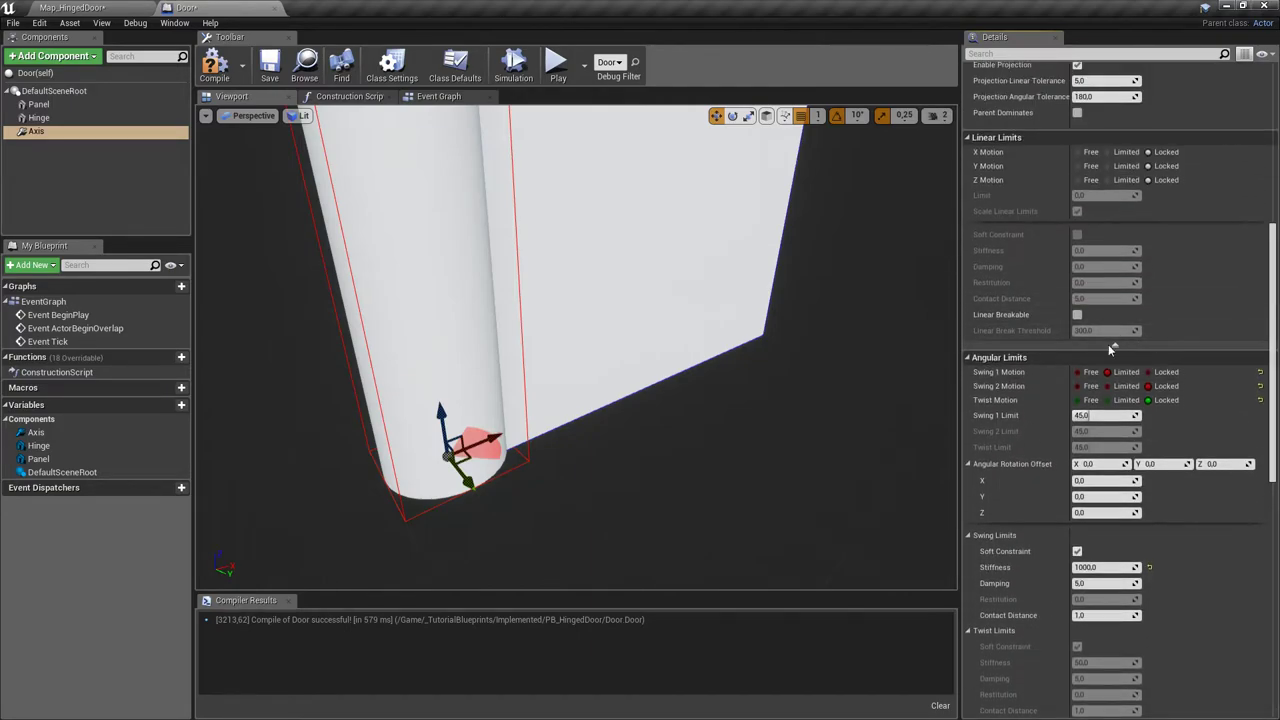
drag(1275, 367, 1268, 575)
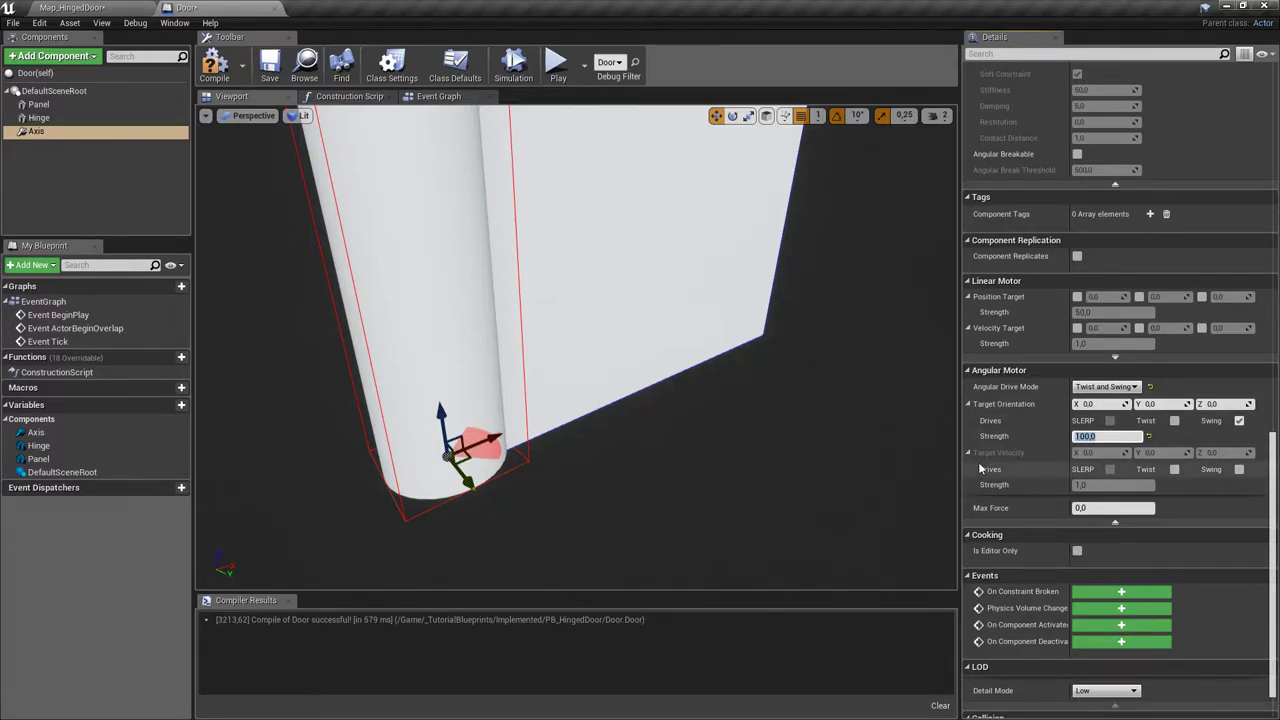
Enable the Swing drive for the Axis constraint's Target Velocity, and compile and save the Door blueprint.
click(1239, 469)
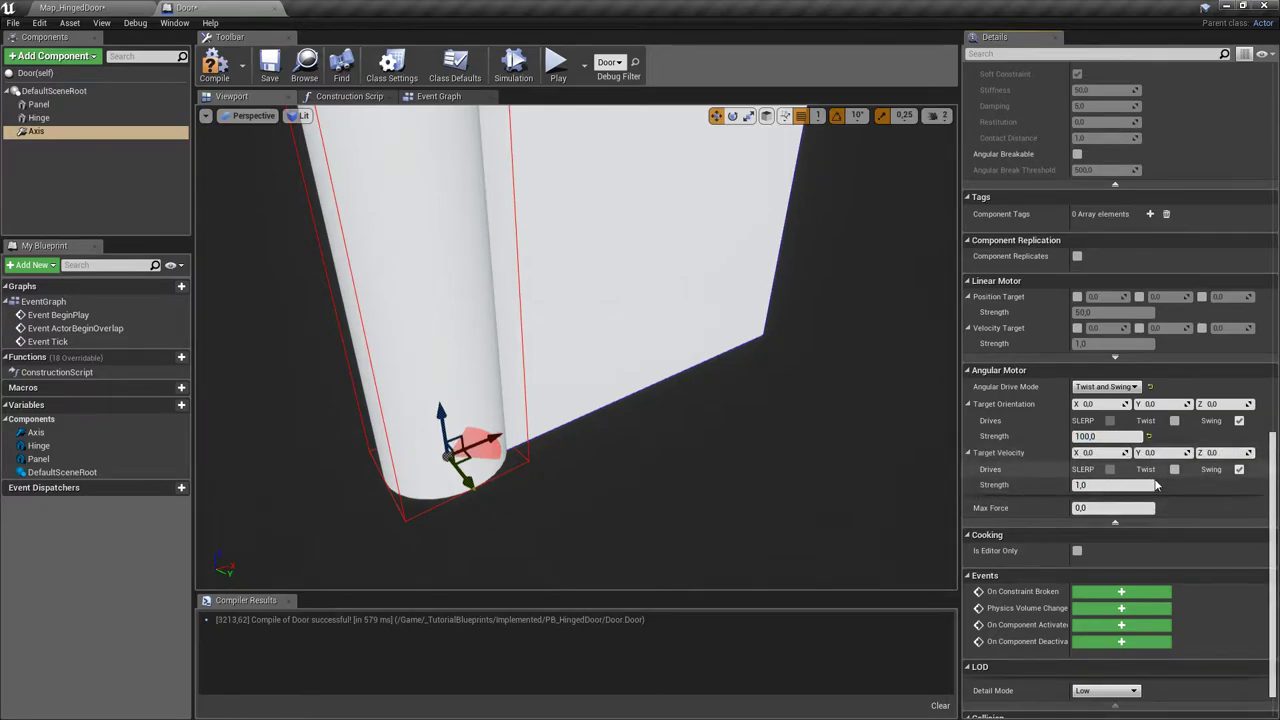
click(1189, 490)
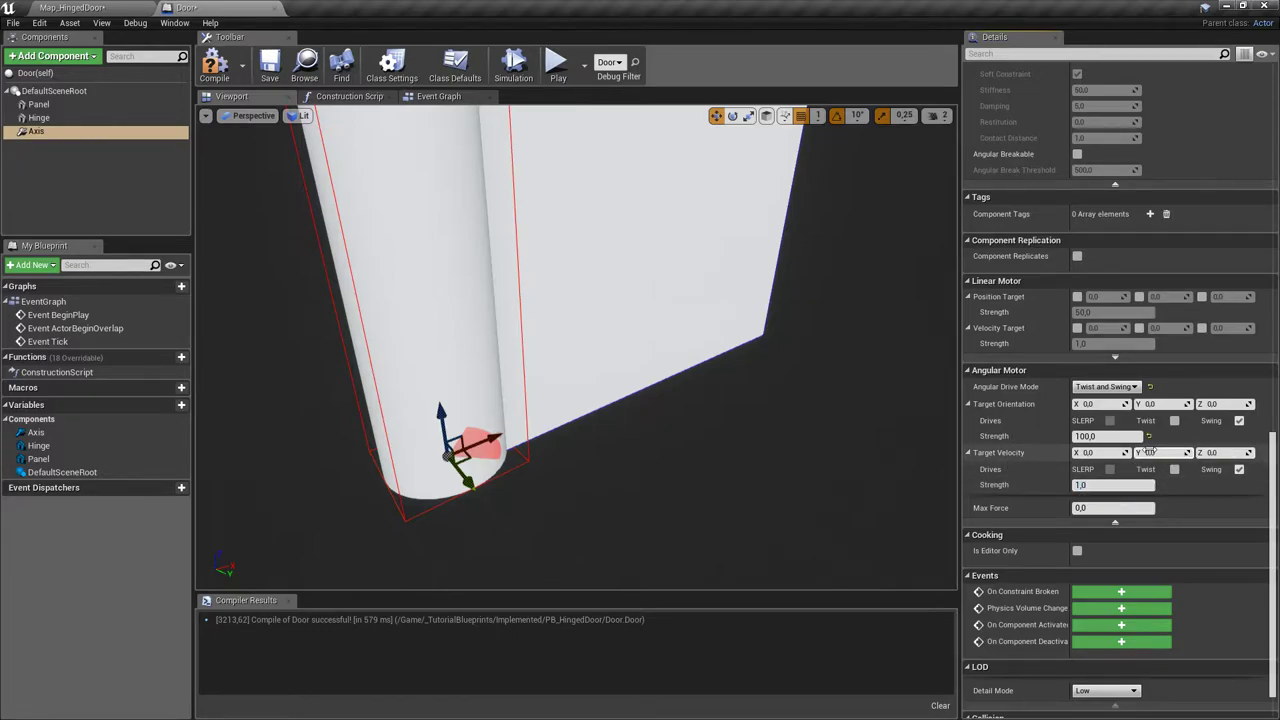
click(270, 67)
Play the Map_HingedDoor level and push the door to test its motor-driven return swing.
click(97, 7)
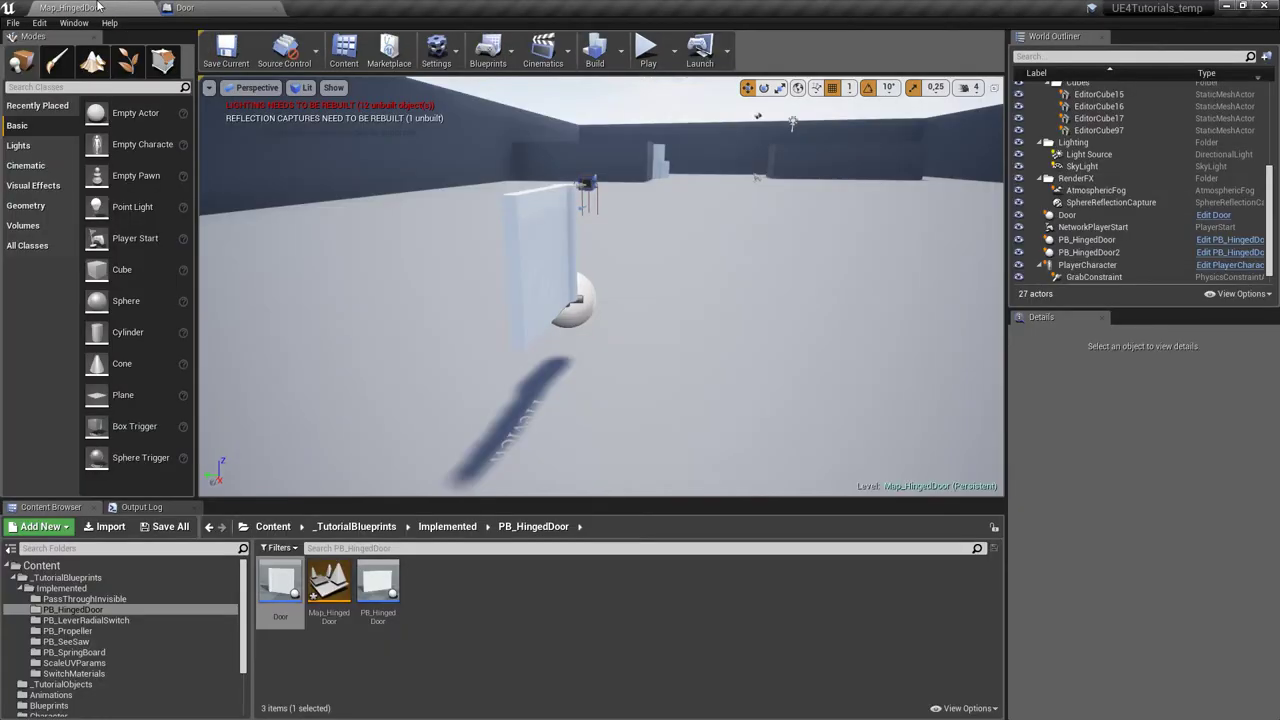
click(647, 50)
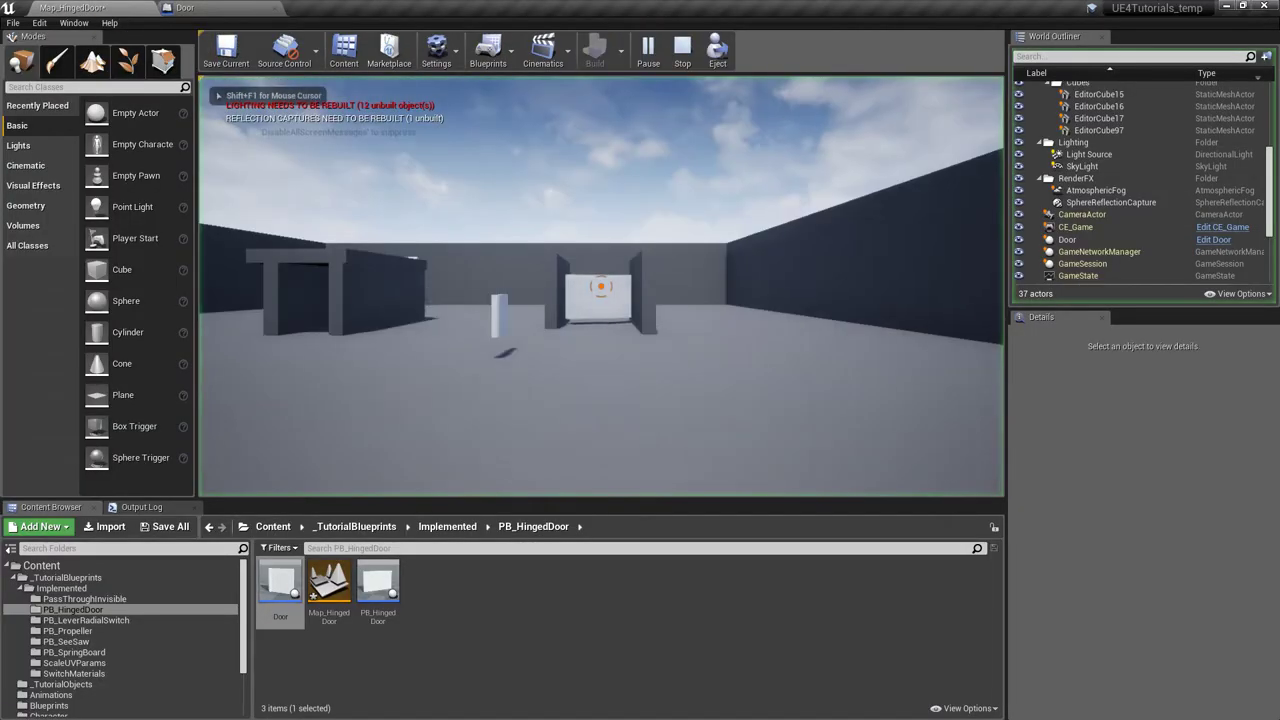
key(w)
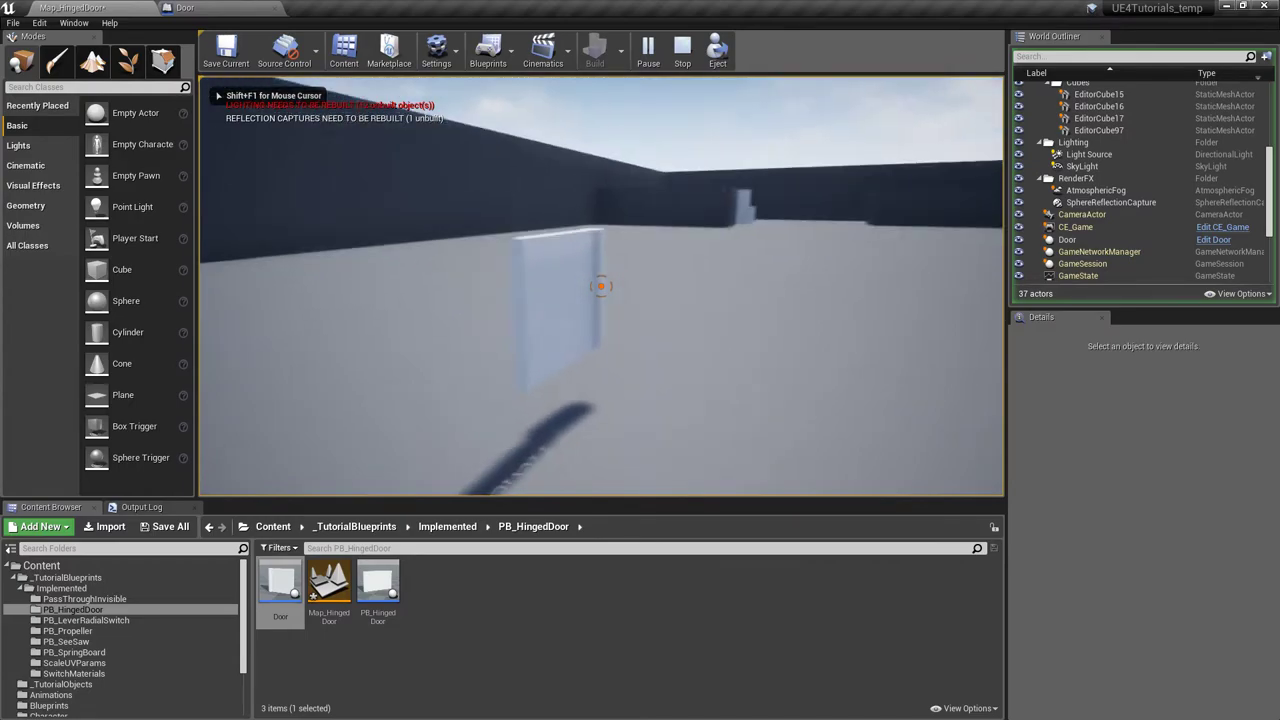
key(w)
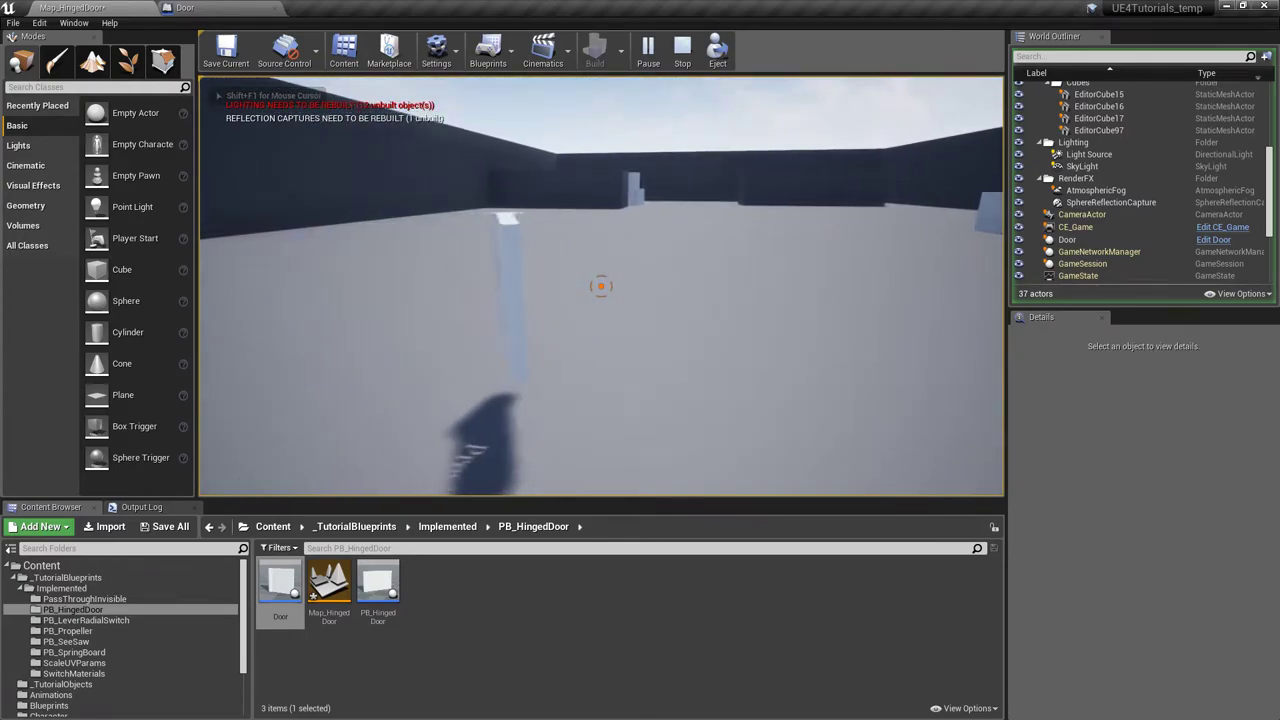
key(w)
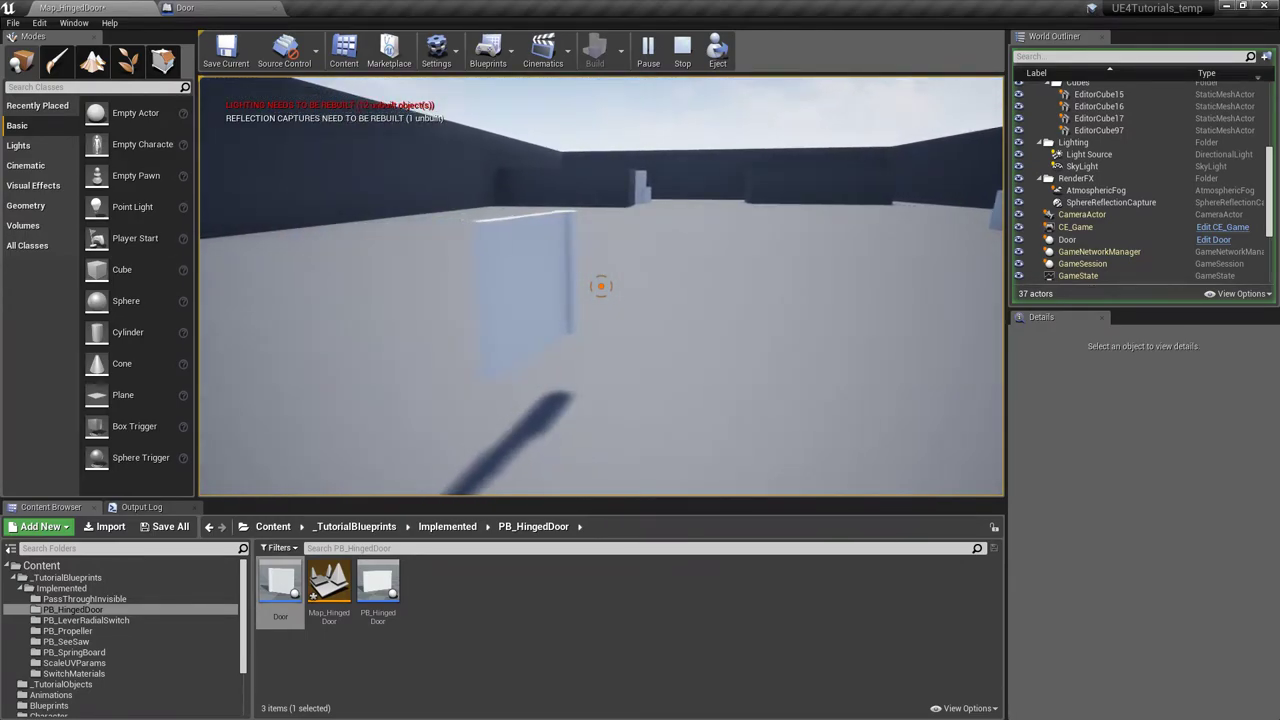
key(w)
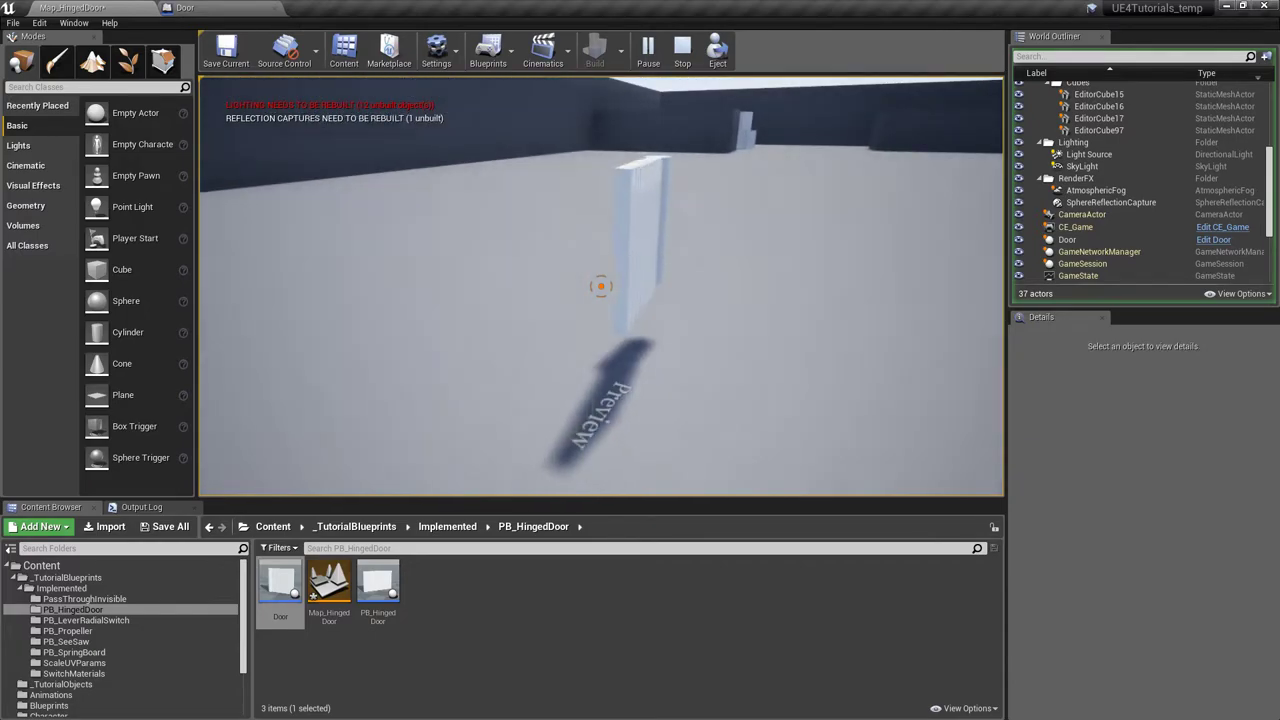
key(w)
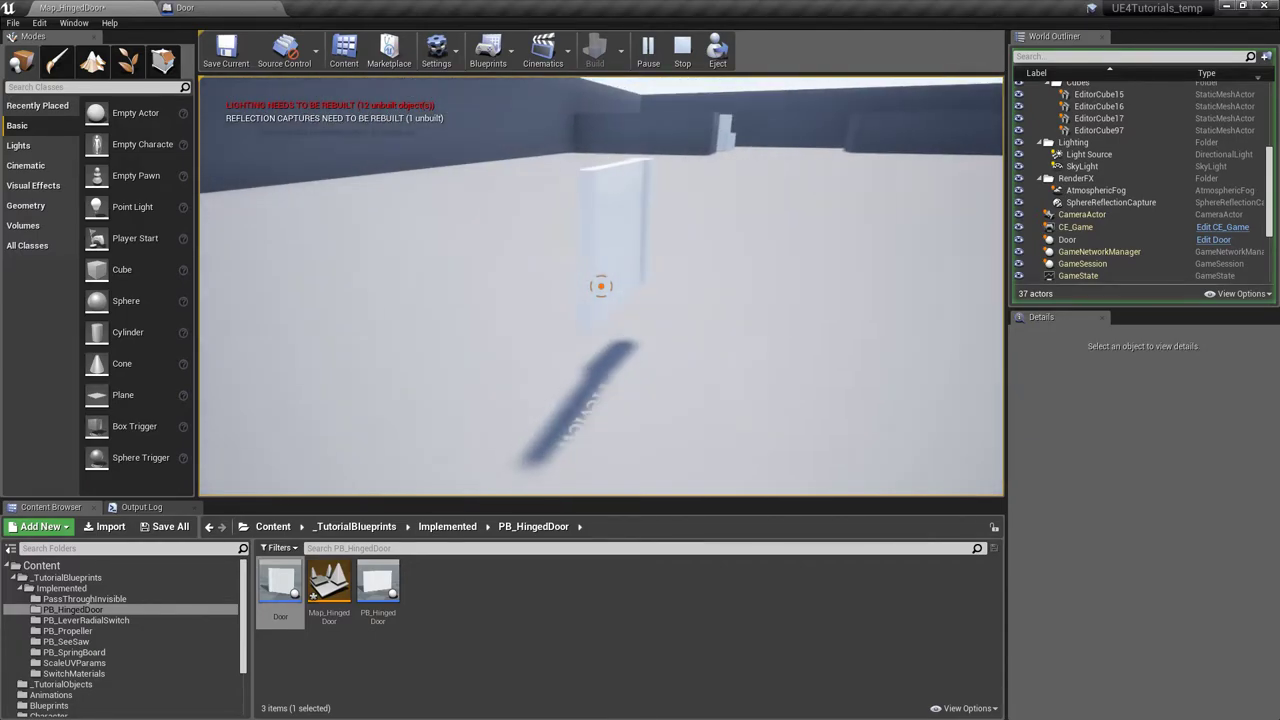
key(w)
key(Escape)
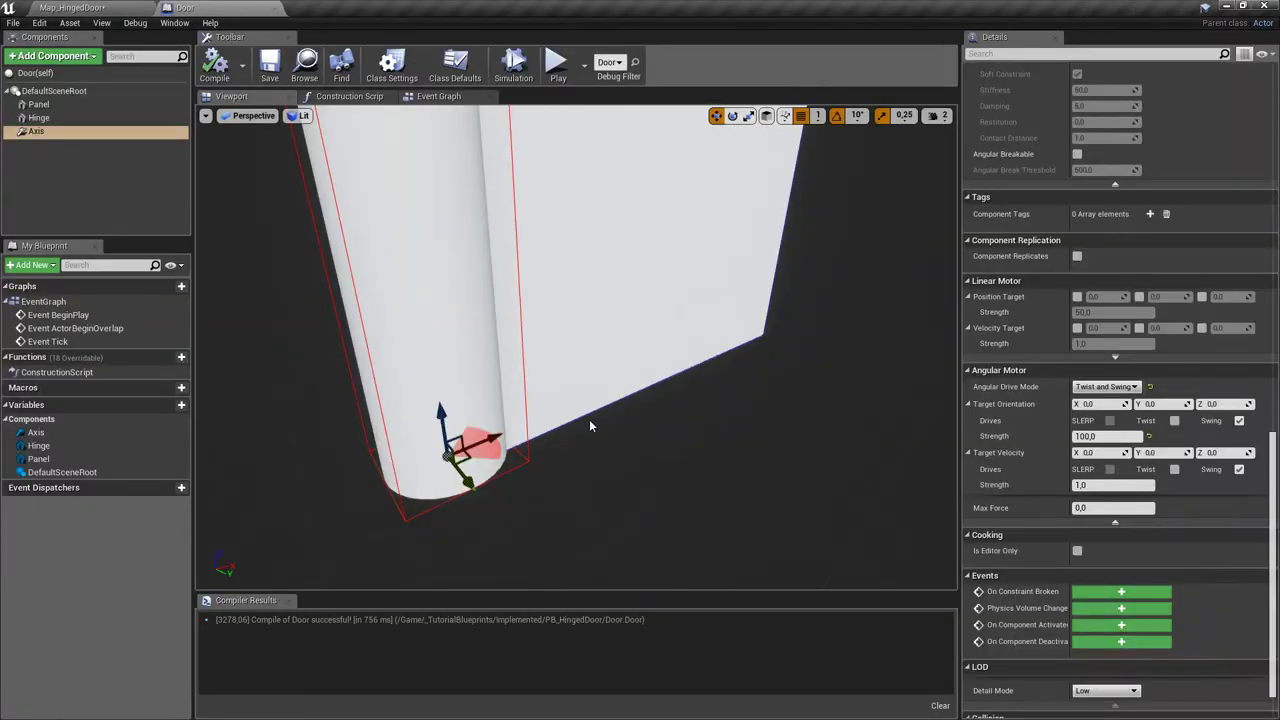
Set the Axis constraint's Swing 1 Limit to 90 degrees, and compile and save the Door blueprint.
mouse_move(651, 420)
alt+mouse_down()
mouse_move(600, 430)
mouse_move(651, 420)
alt+mouse_up()
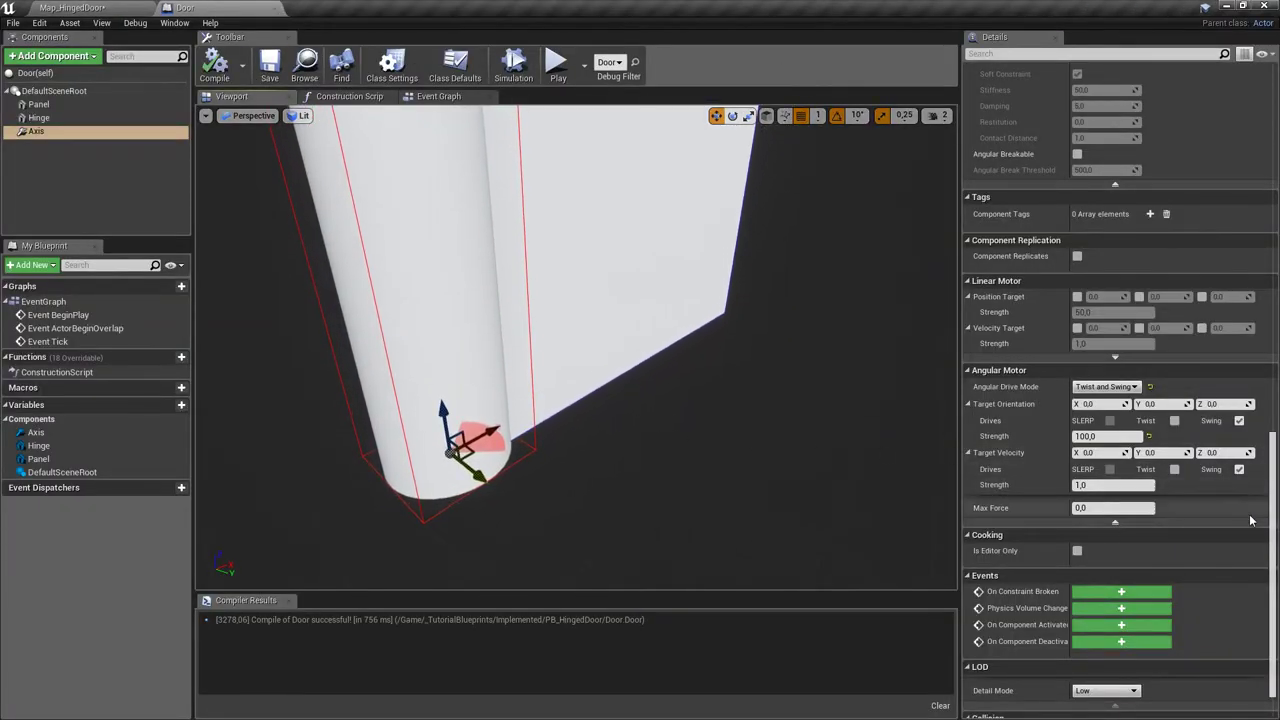
drag(1274, 520, 1264, 346)
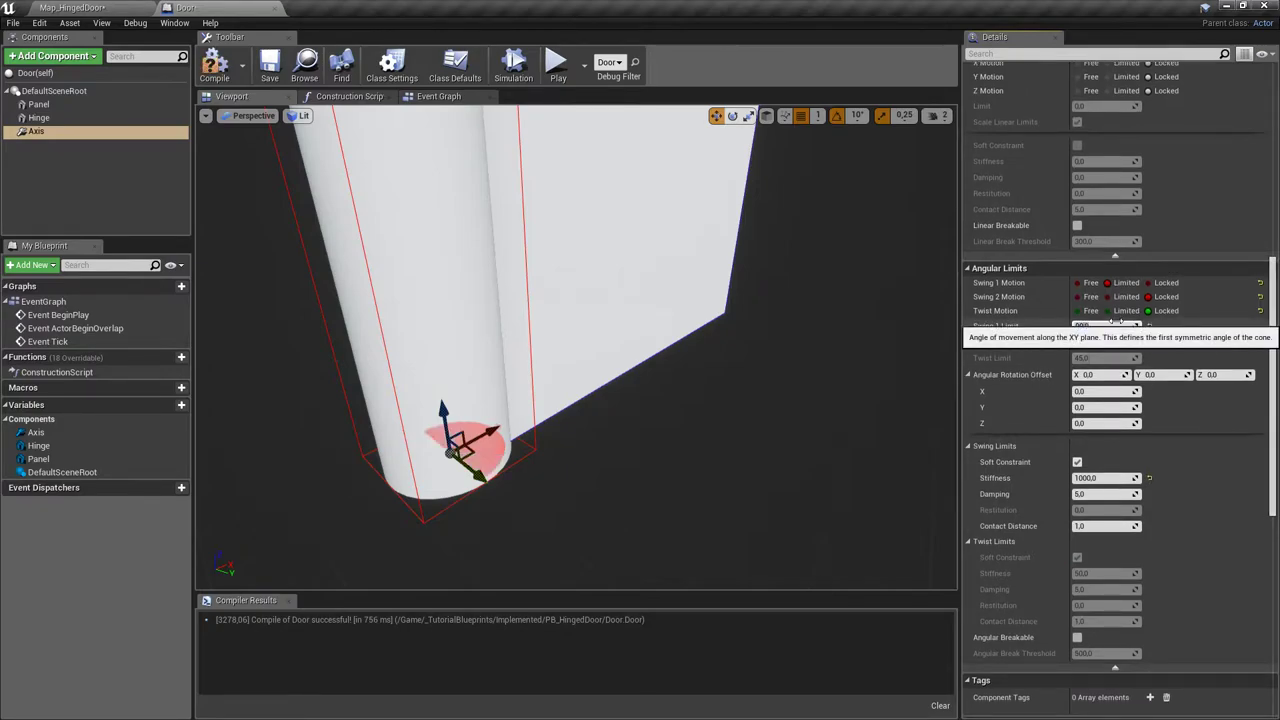
right_drag(720, 317, 670, 287)
key(ctrl+s)
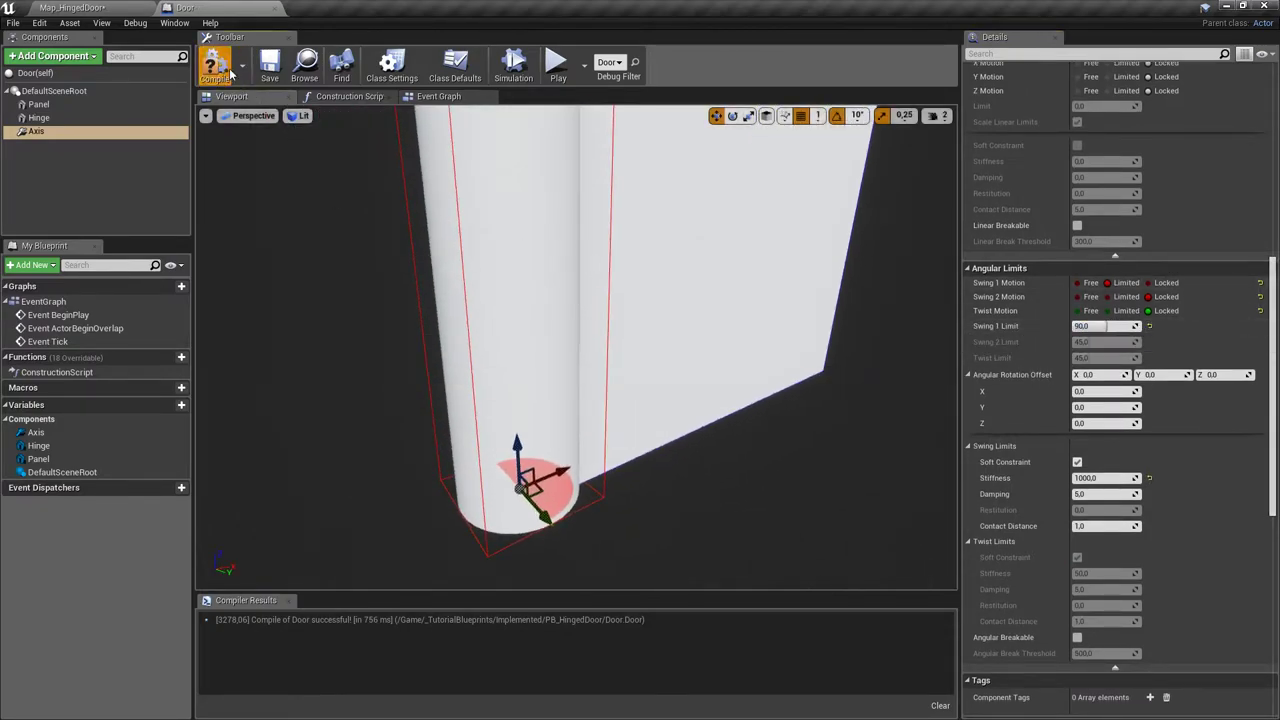
click(270, 66)
Duplicate the placed door in the level at X 2926 and rotate the copy about 180° around Z to face the original.
click(72, 7)
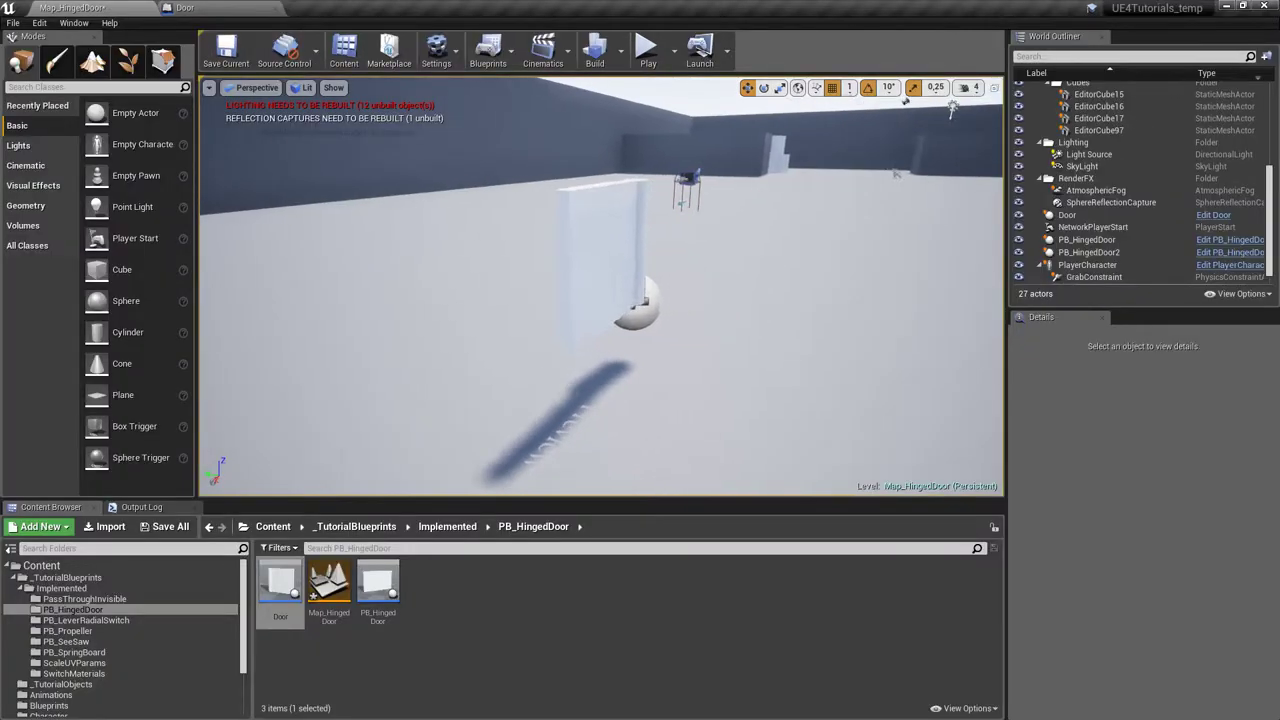
click(480, 230)
key(f)
alt+drag(697, 352, 410, 391)
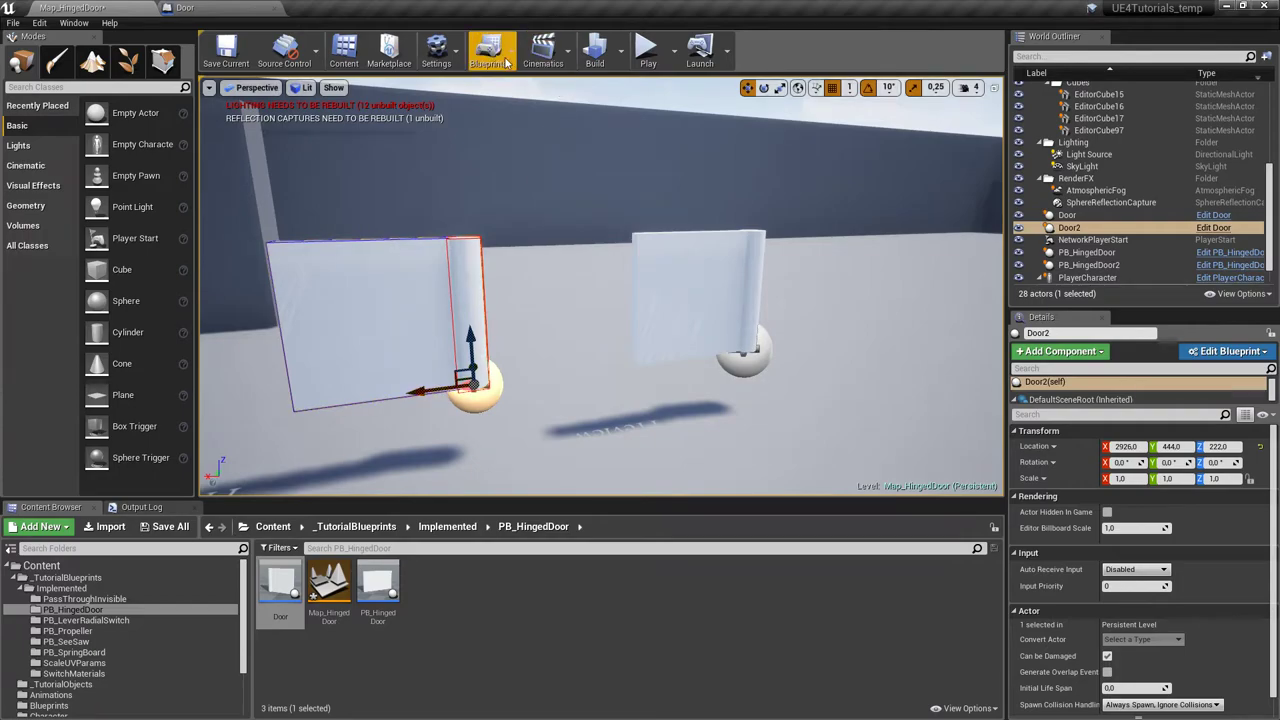
click(763, 88)
drag(519, 363, 553, 375)
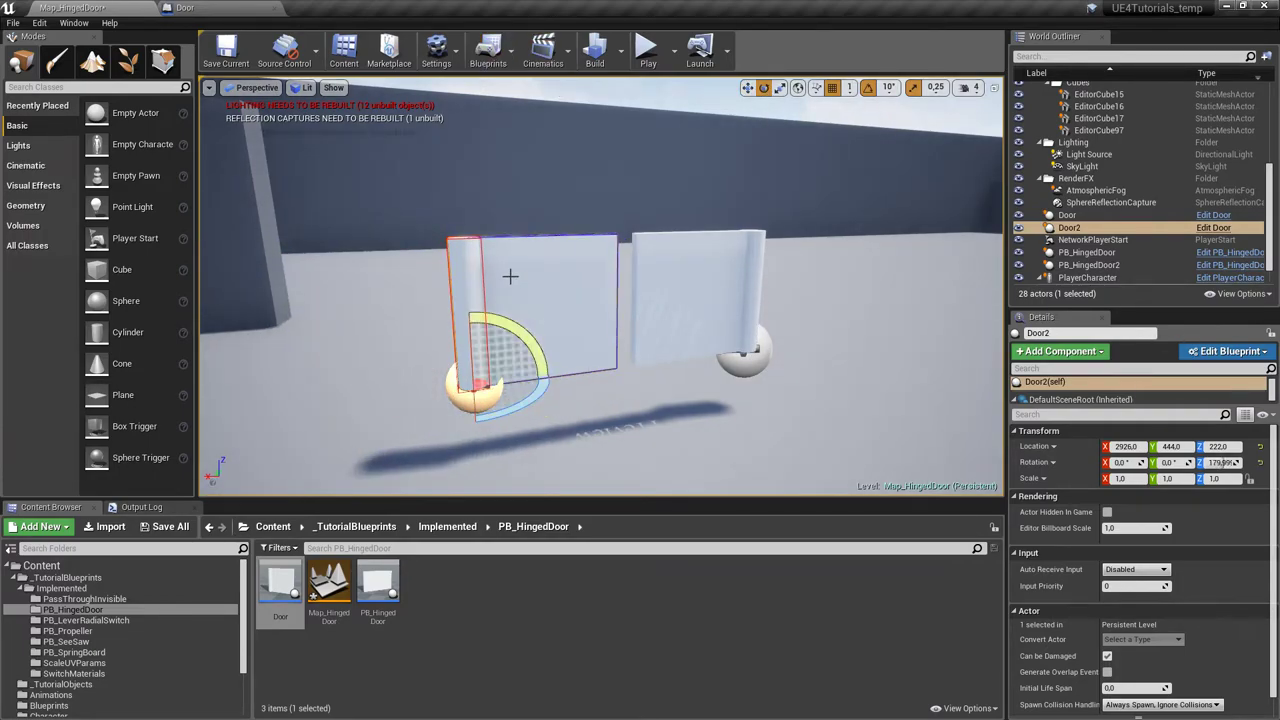
Play the Map_HingedDoor level and push through the paired doors from both sides to test their swing.
click(650, 62)
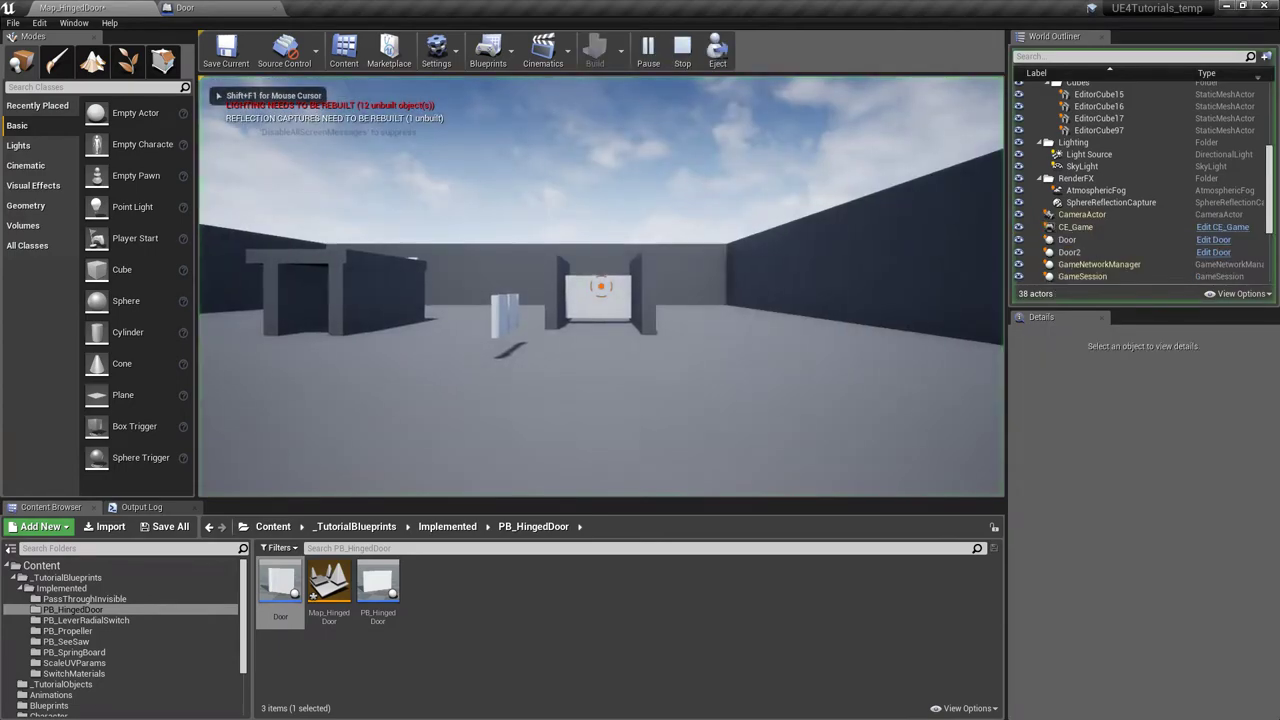
key(w)
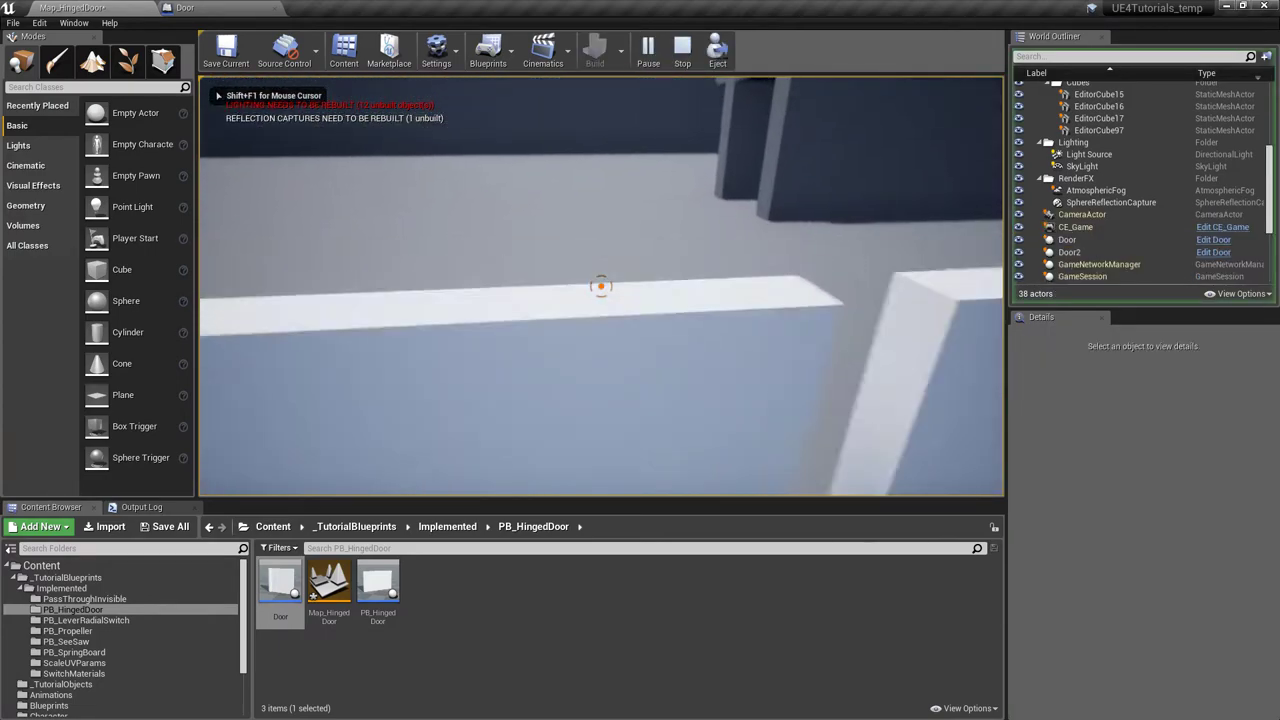
key(d)
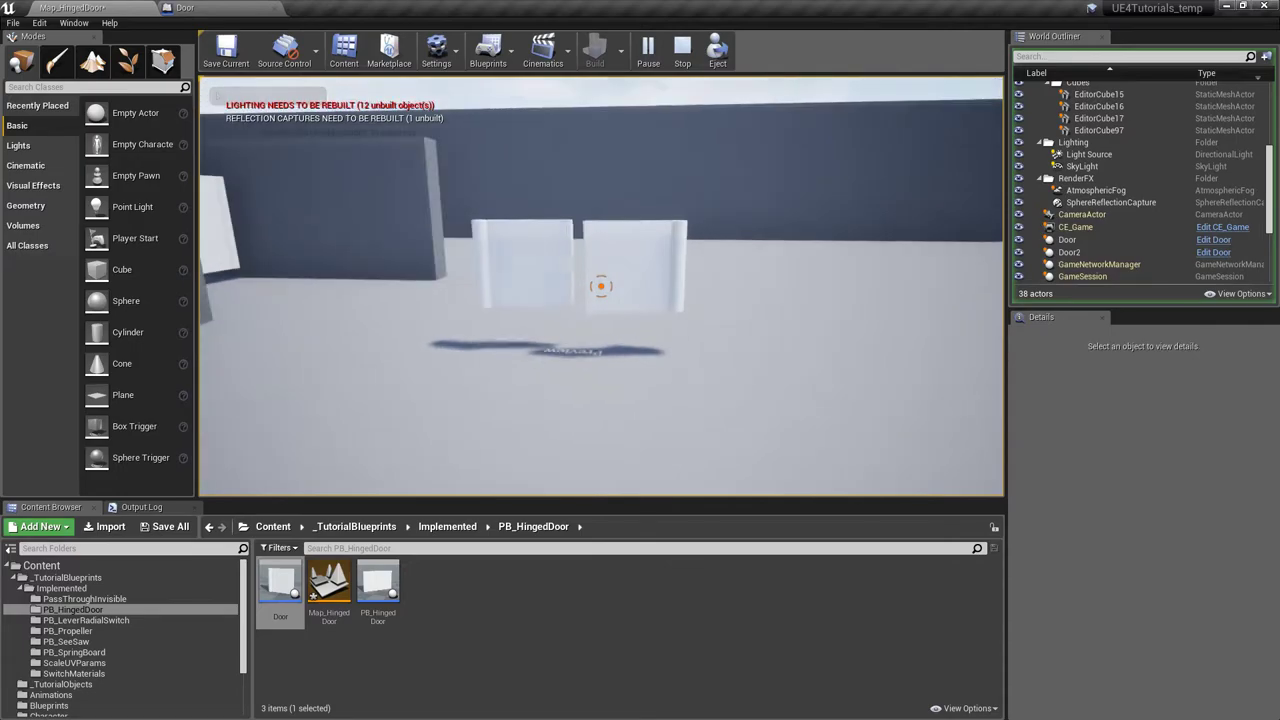
key(w)
key(w)
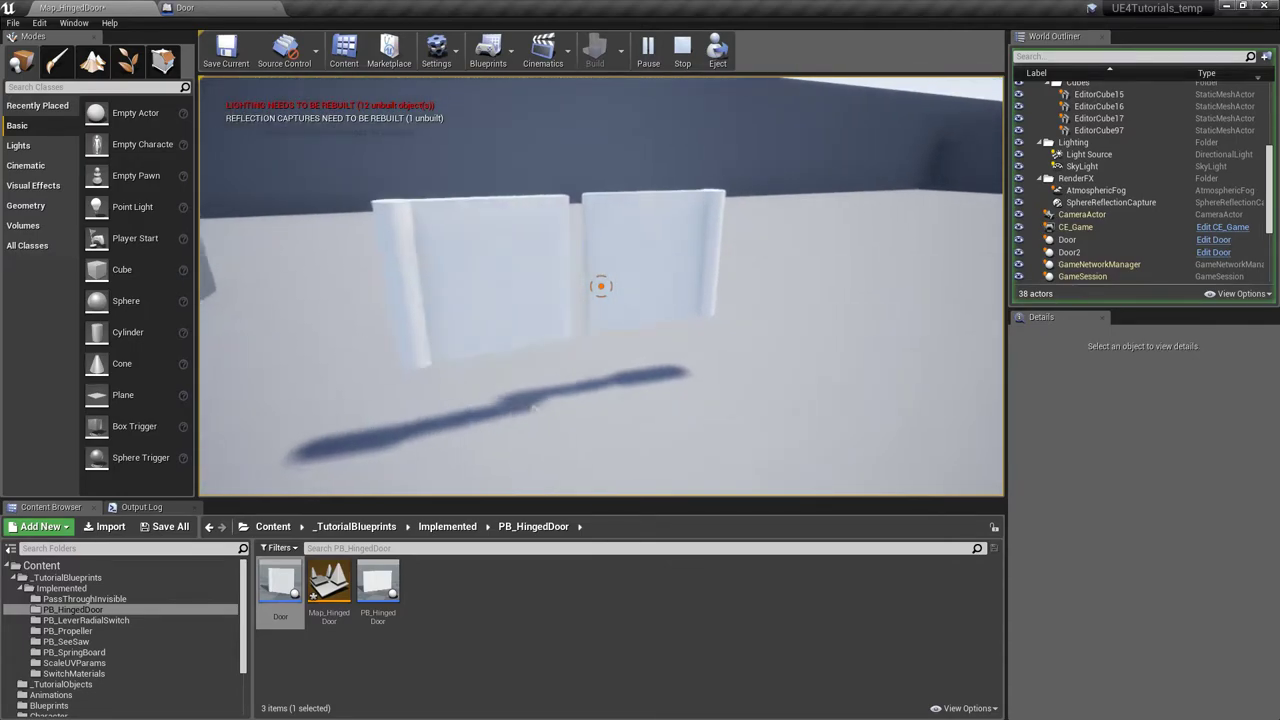
key(s)
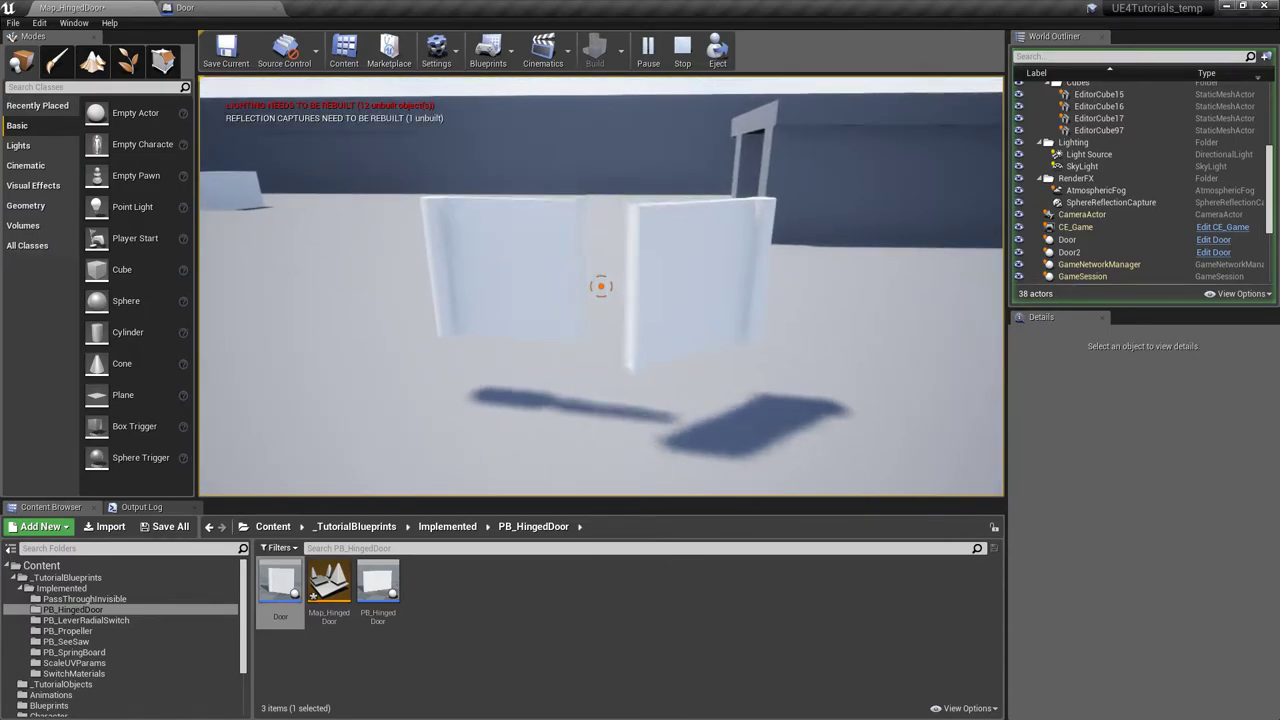
key(a)
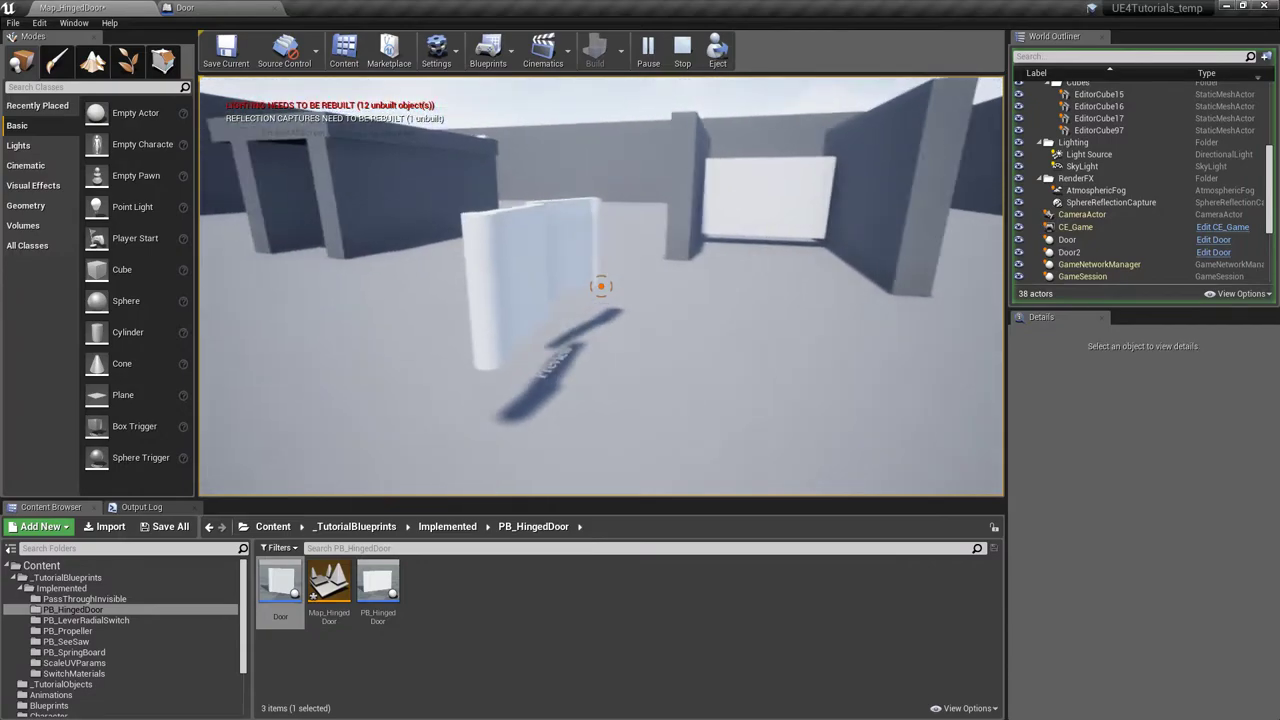
key(w)
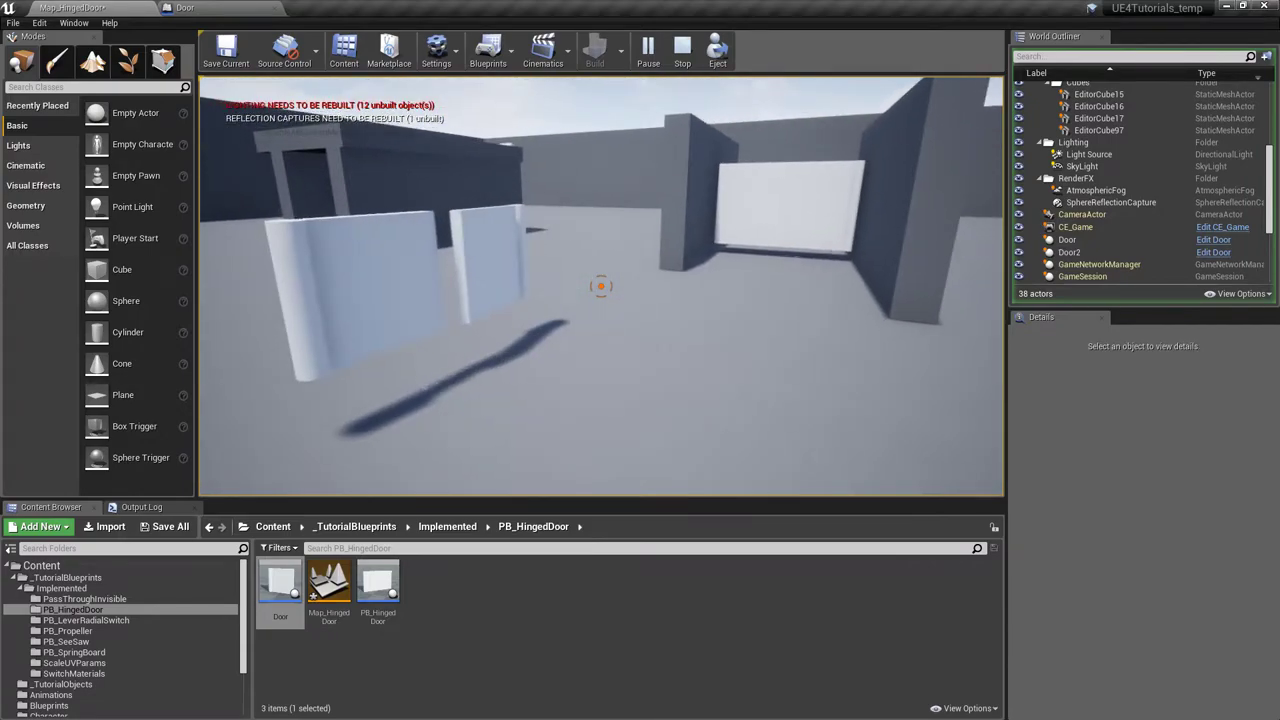
key(a)
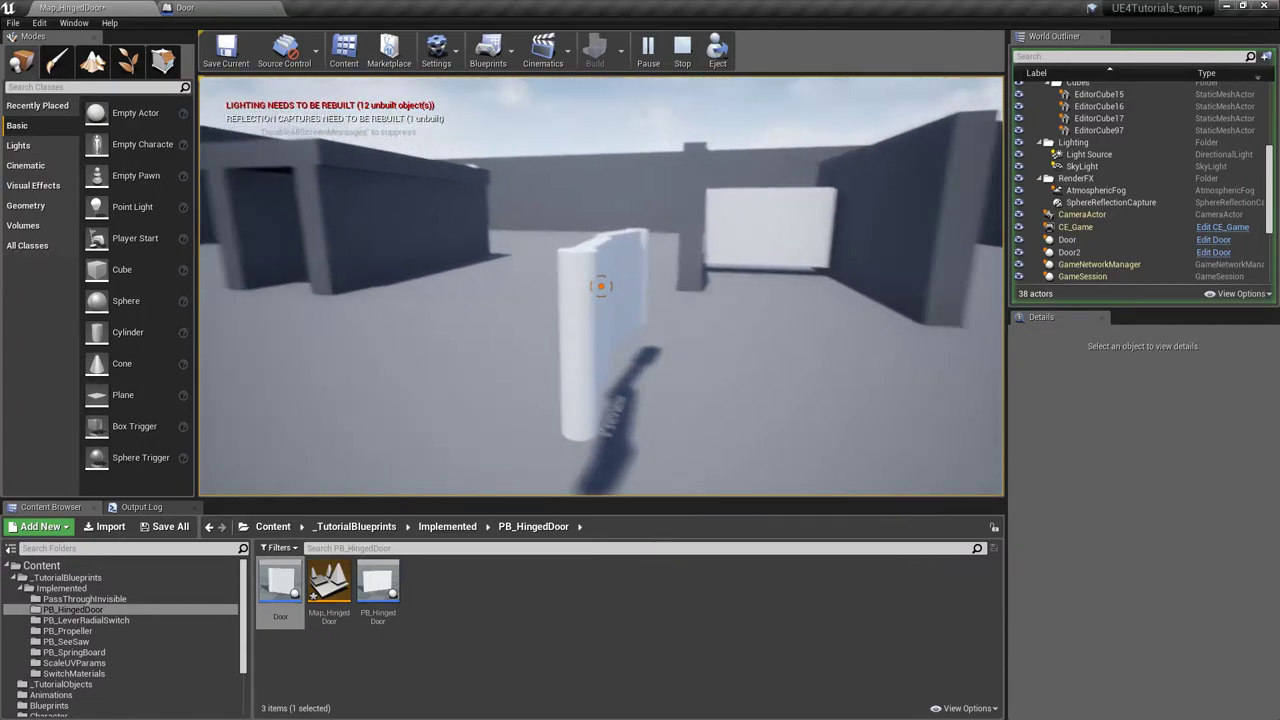
key(Escape)
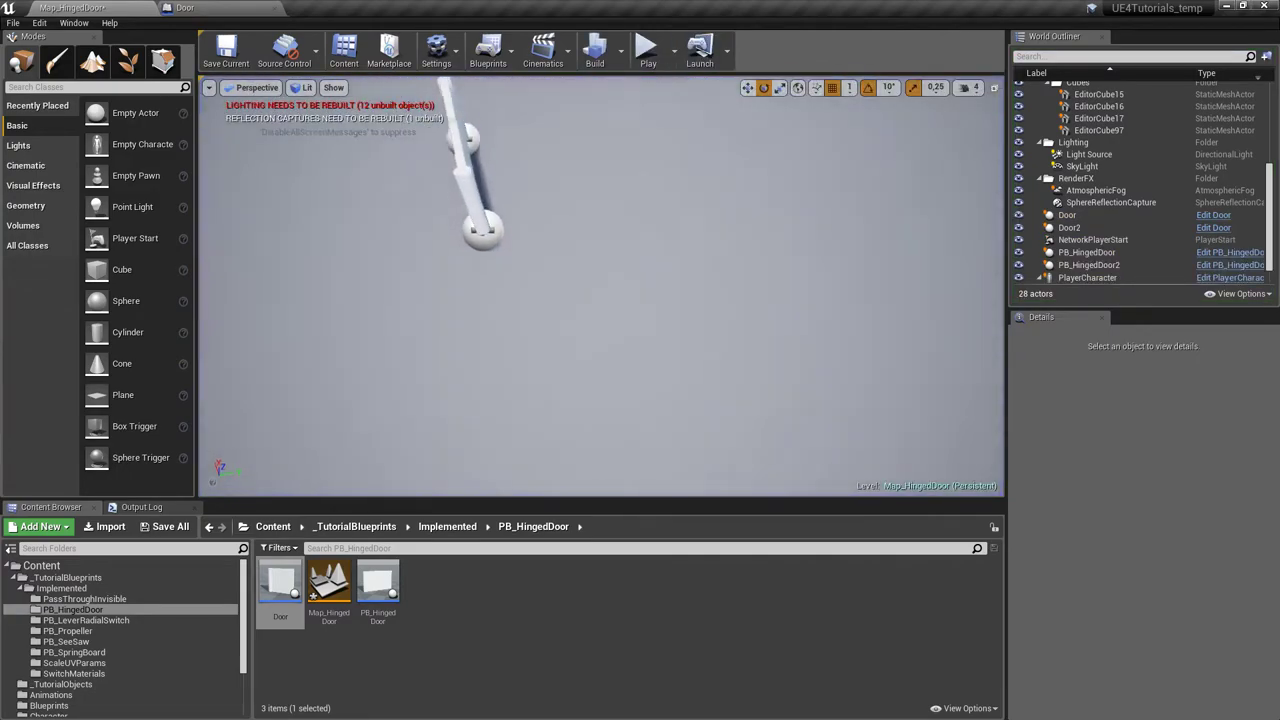
mouse_move(722, 314)
right_down()
mouse_move(800, 314)
mouse_move(680, 300)
mouse_move(740, 330)
mouse_move(722, 314)
right_up()
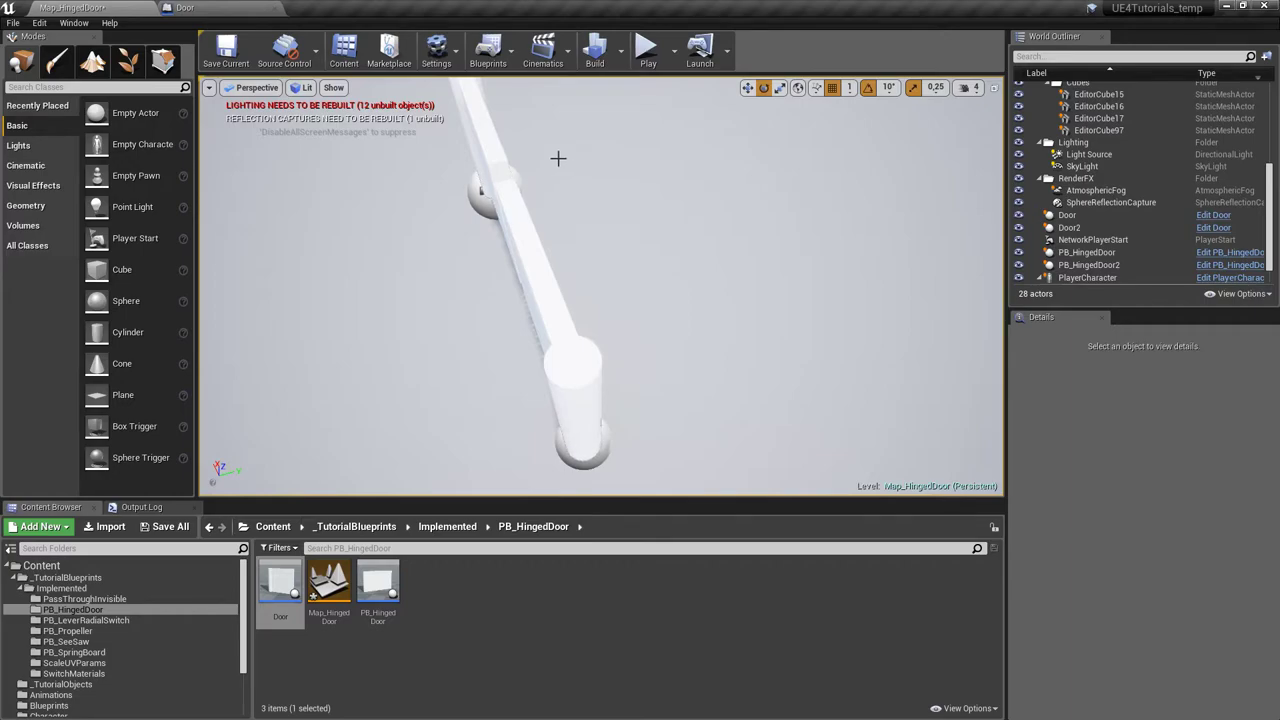
Set the Axis constraint's Swing 1 Limit to 45 degrees in the Door blueprint.
click(225, 7)
right_drag(701, 449, 660, 510)
right_drag(600, 418, 645, 420)
drag(420, 395, 559, 370)
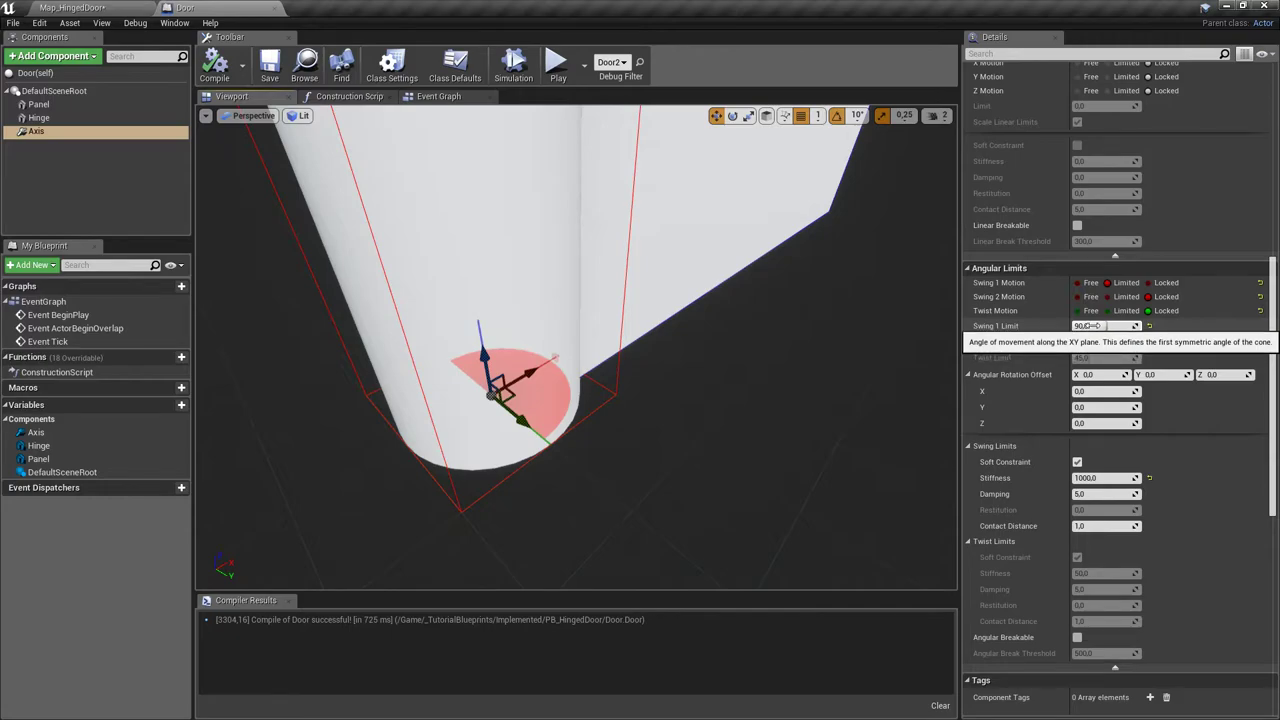
right_drag(552, 400, 512, 384)
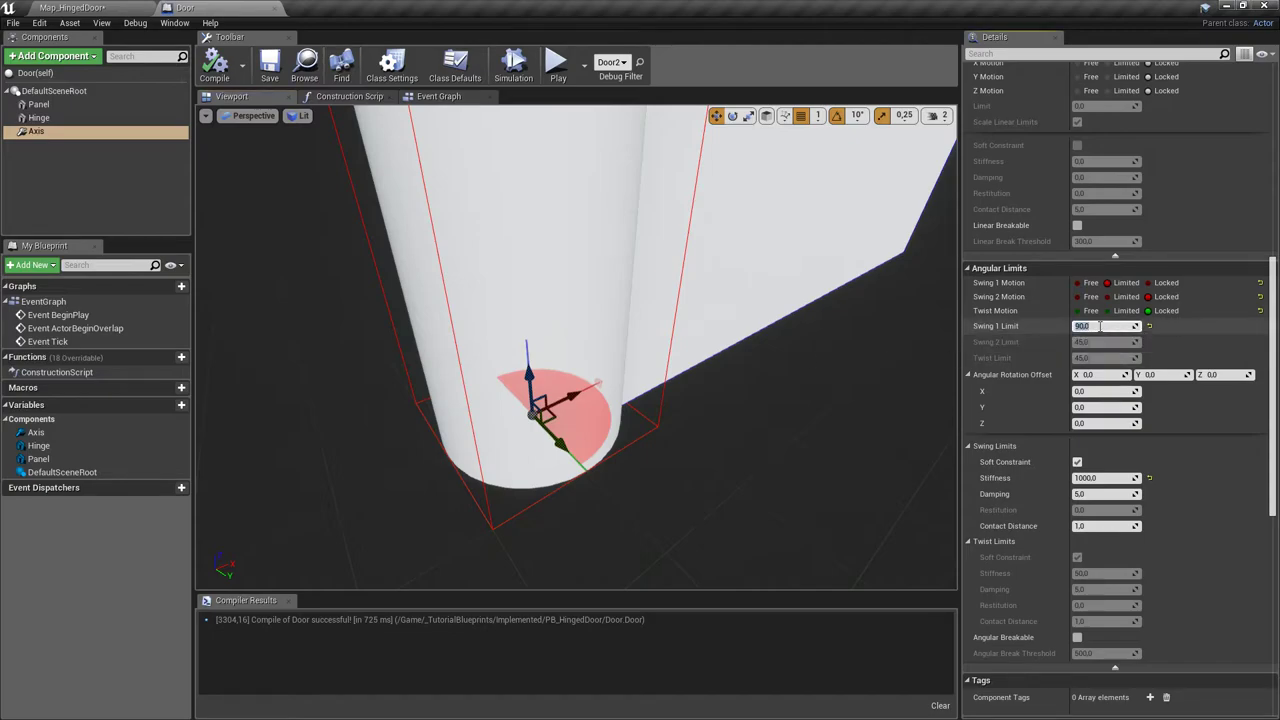
key(Return)
right_drag(672, 315, 558, 375)
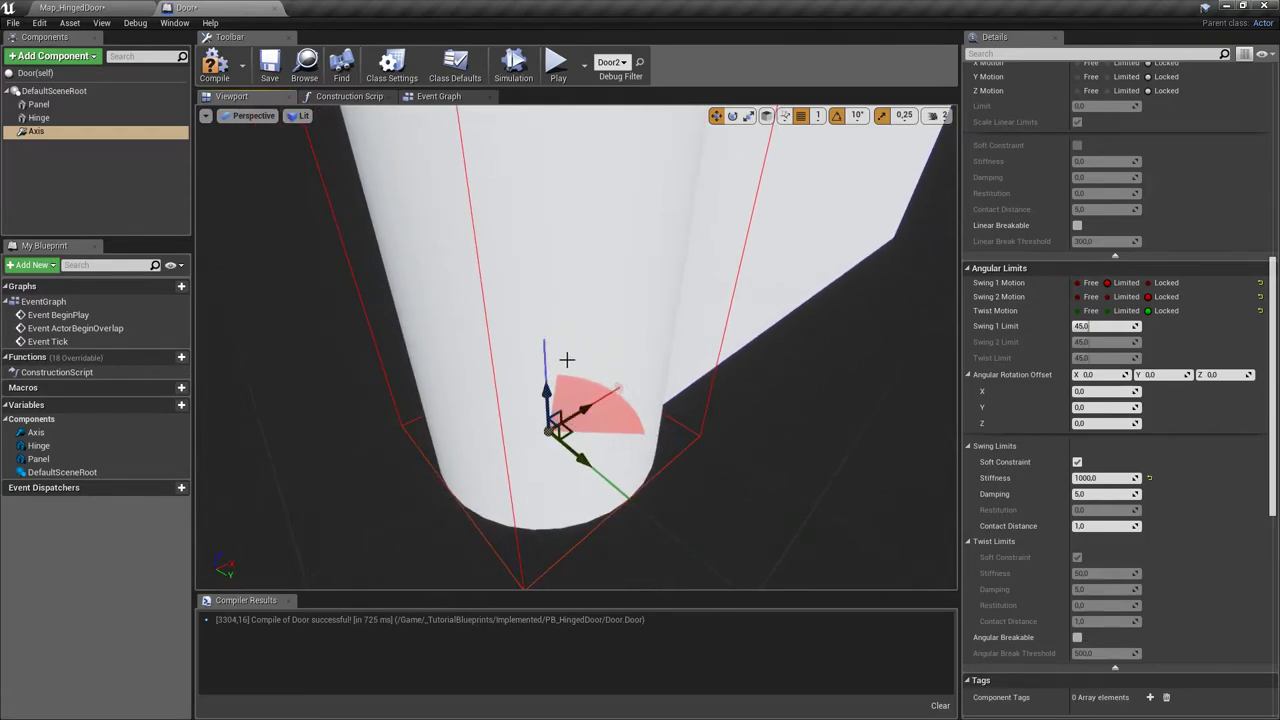
right_drag(630, 404, 624, 381)
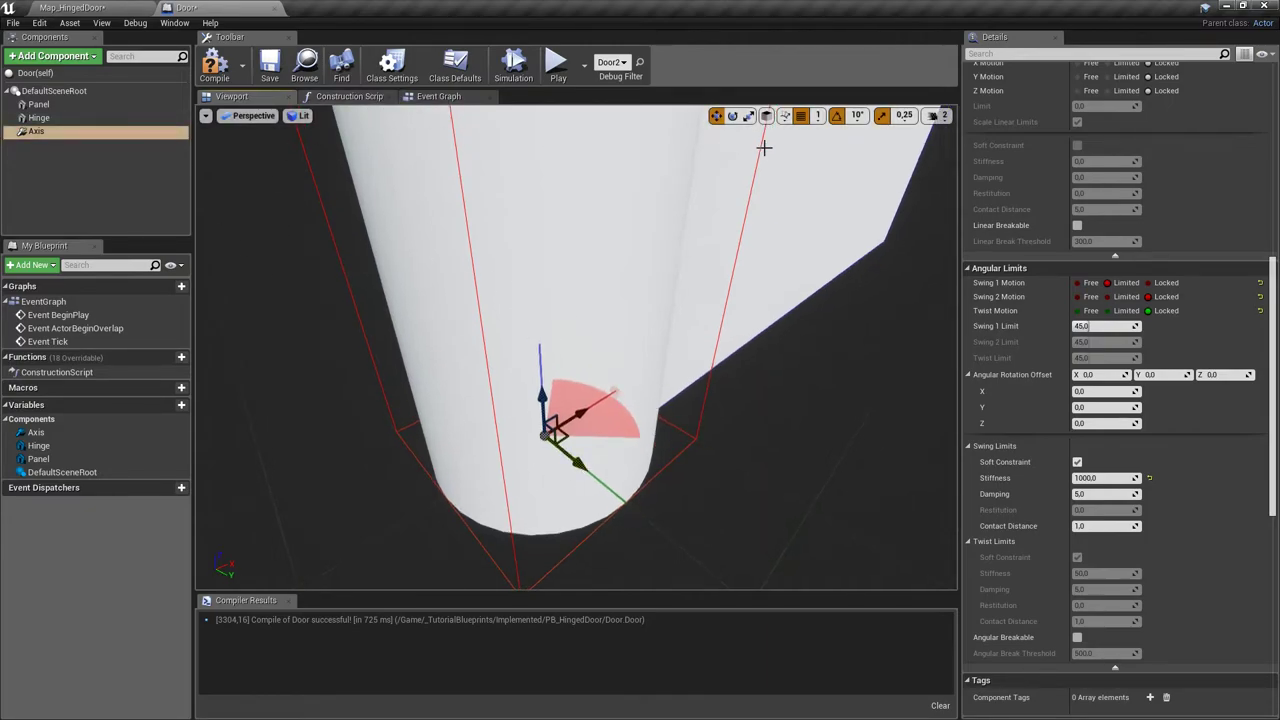
Rotate the Axis constraint to -45° around Z.
click(732, 115)
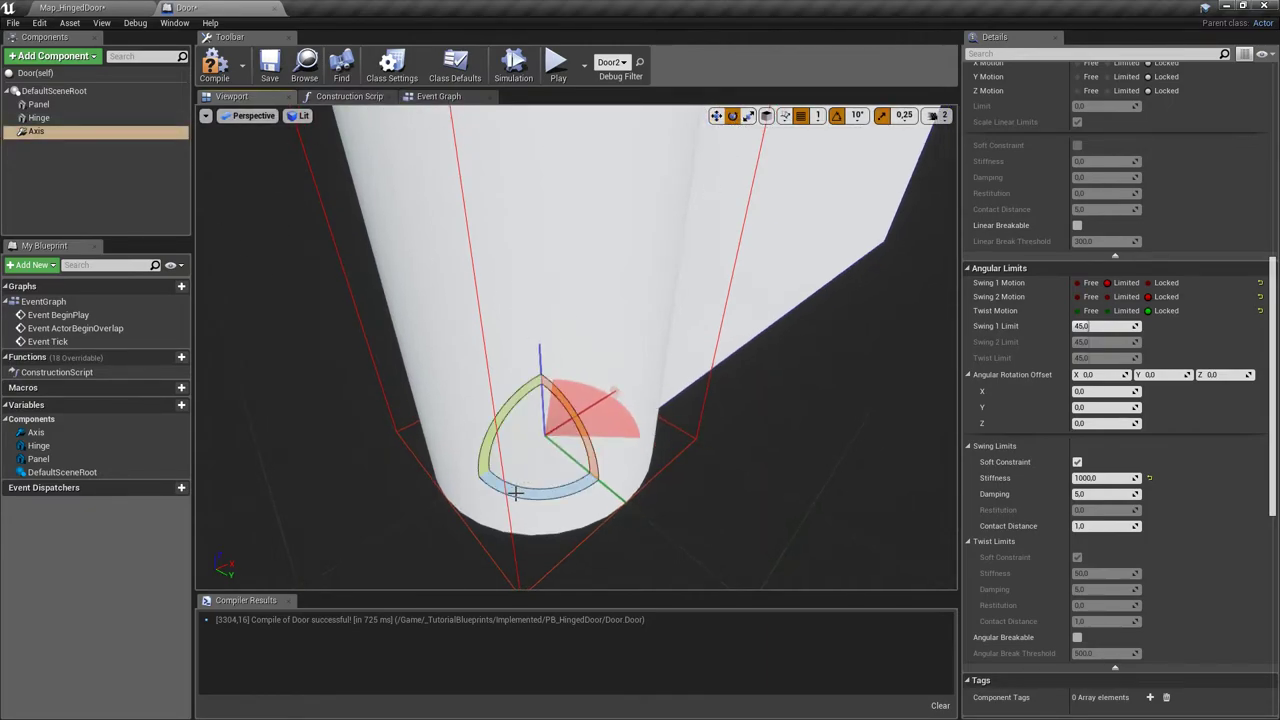
right_drag(515, 492, 550, 492)
drag(492, 497, 516, 496)
drag(553, 401, 556, 400)
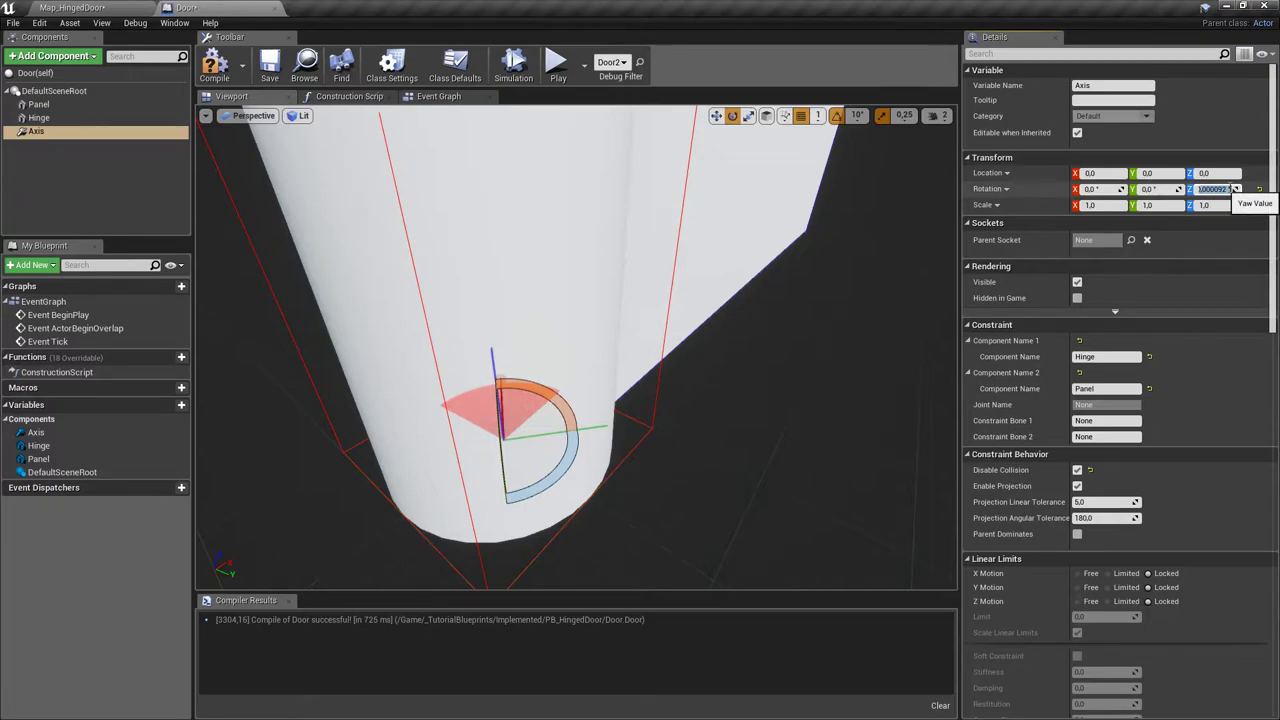
text(45)
key(Return)
right_drag(640, 360, 535, 299)
mouse_move(579, 432)
right_down()
mouse_move(640, 426)
mouse_move(579, 432)
right_up()
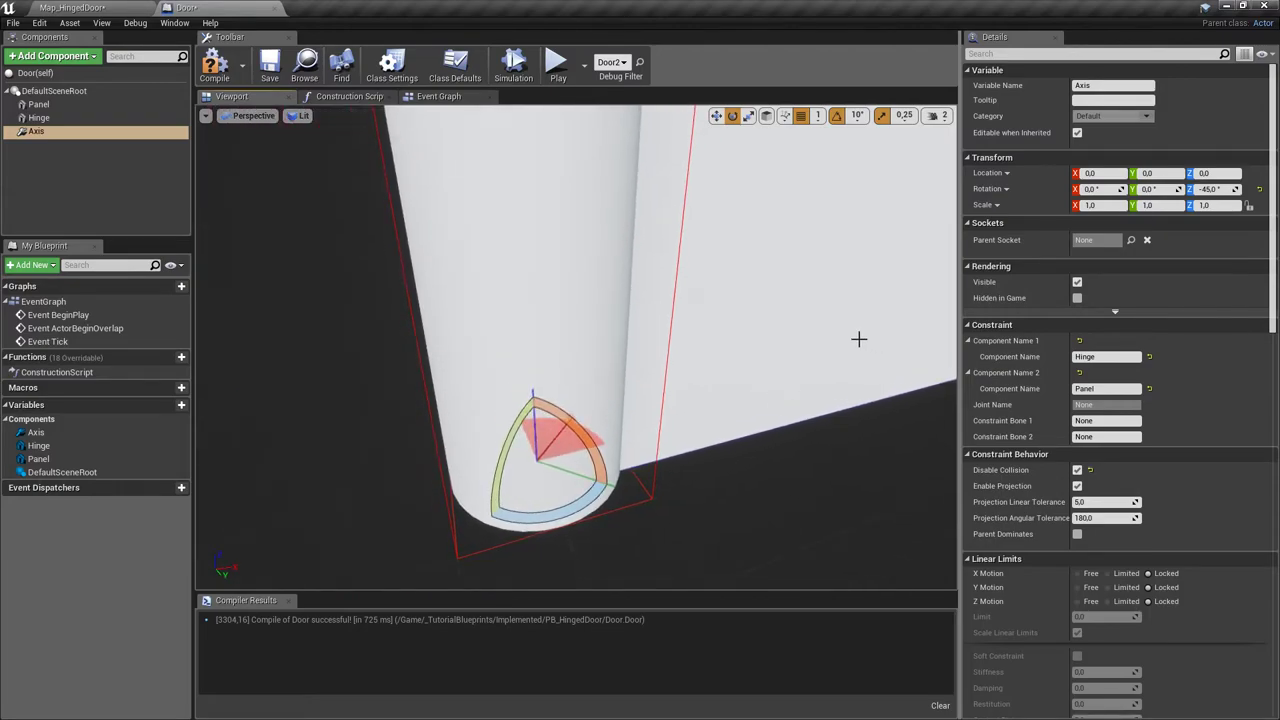
Examine how the Axis constraint's swing range lines up with the door Panel from several angles.
click(838, 321)
mouse_move(814, 323)
right_down()
mouse_move(814, 390)
mouse_move(814, 323)
right_up()
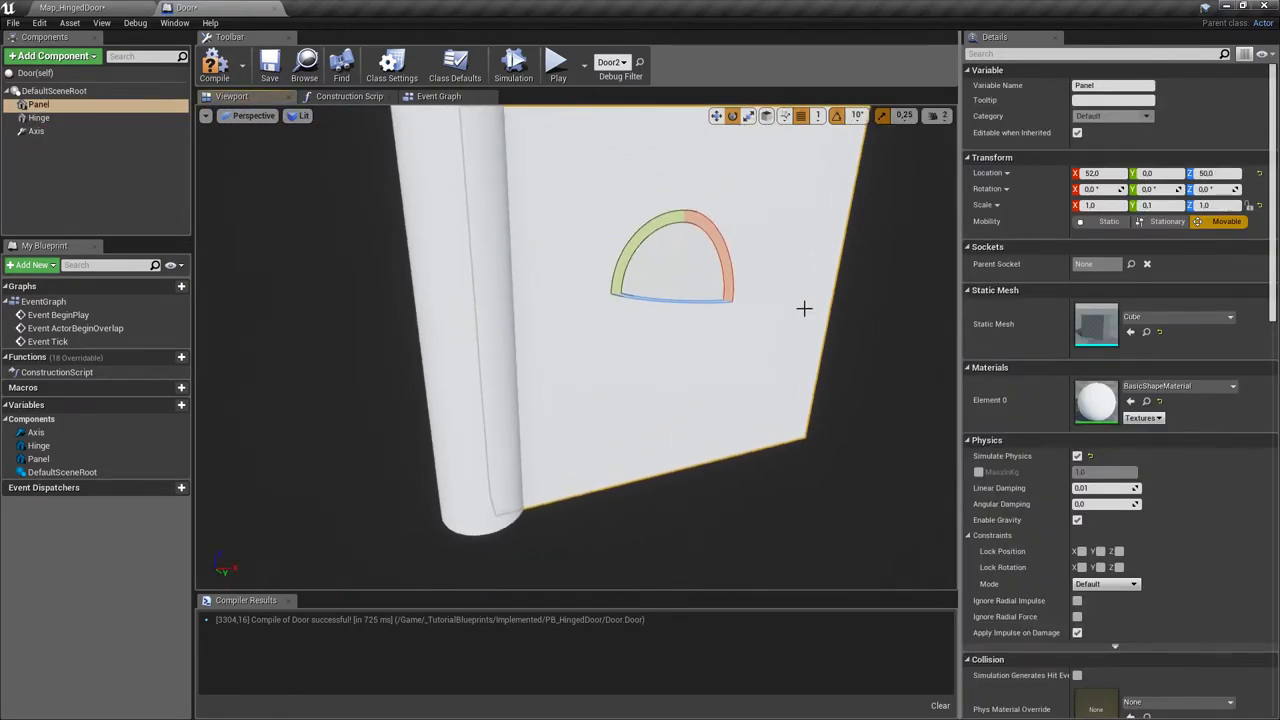
right_drag(811, 273, 790, 292)
double_click(14, 131)
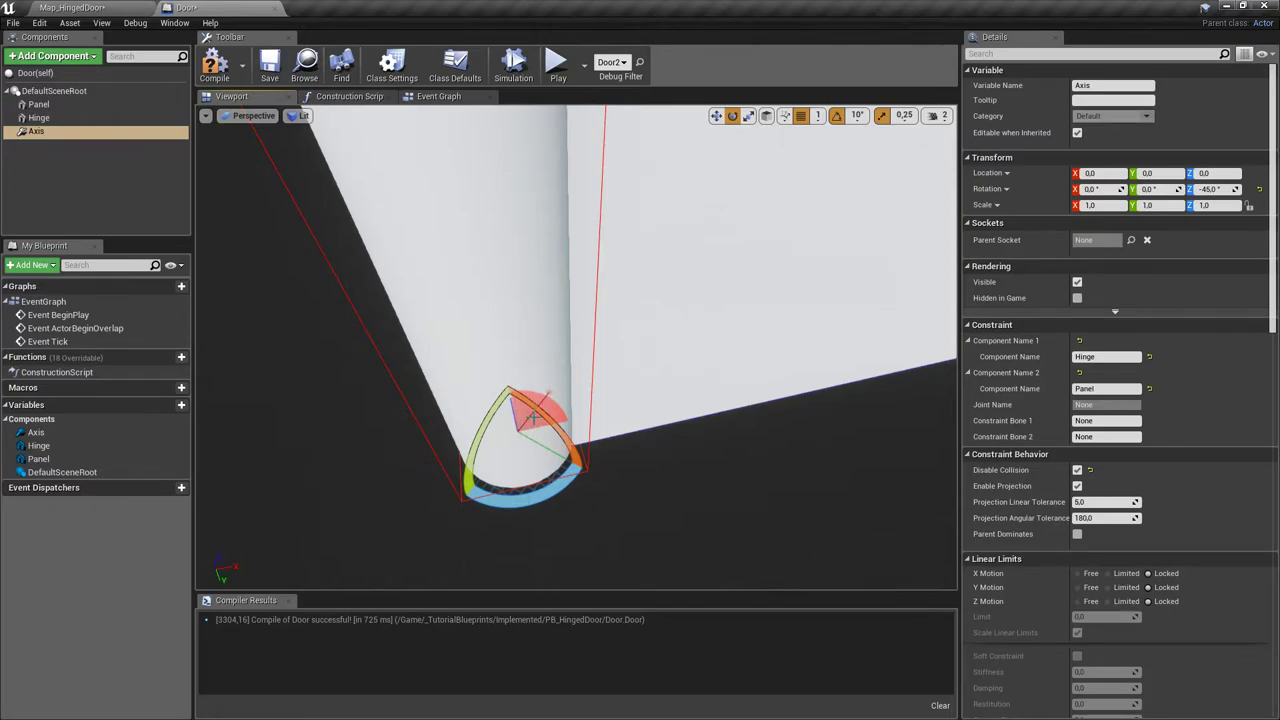
right_drag(525, 418, 525, 382)
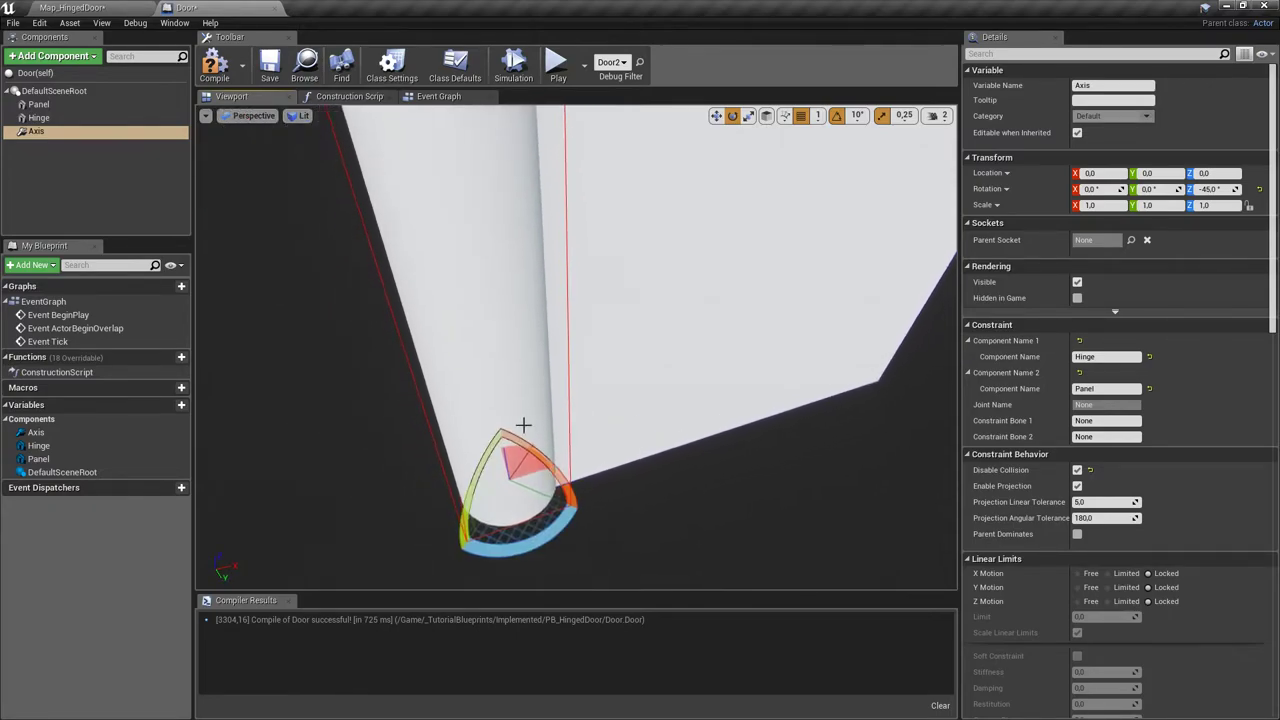
right_drag(694, 441, 806, 291)
click(749, 403)
key(f)
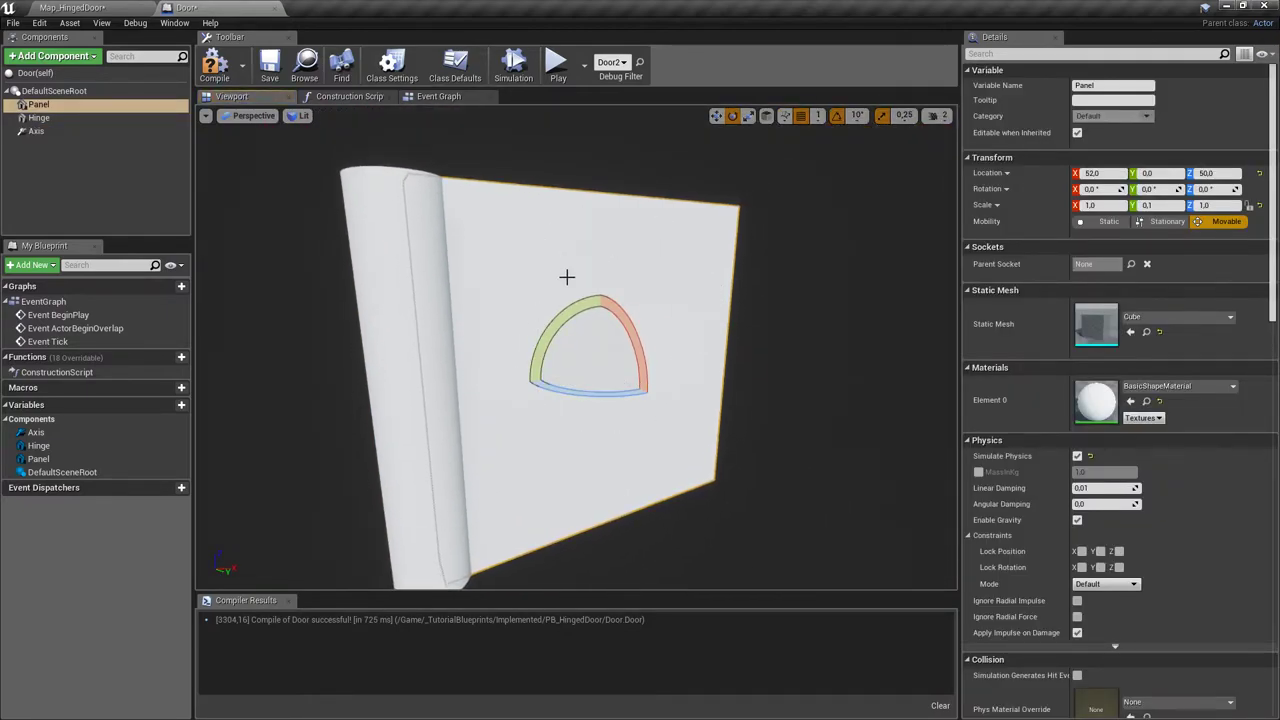
right_drag(639, 242, 604, 242)
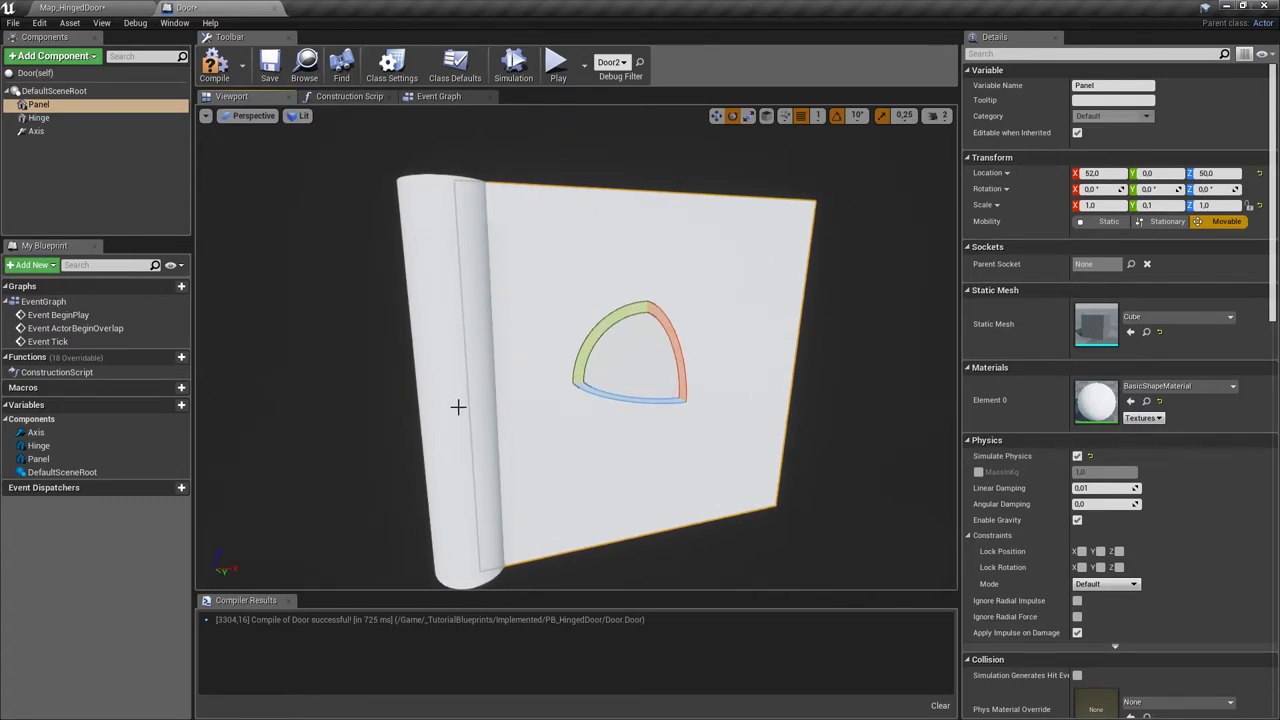
click(36, 131)
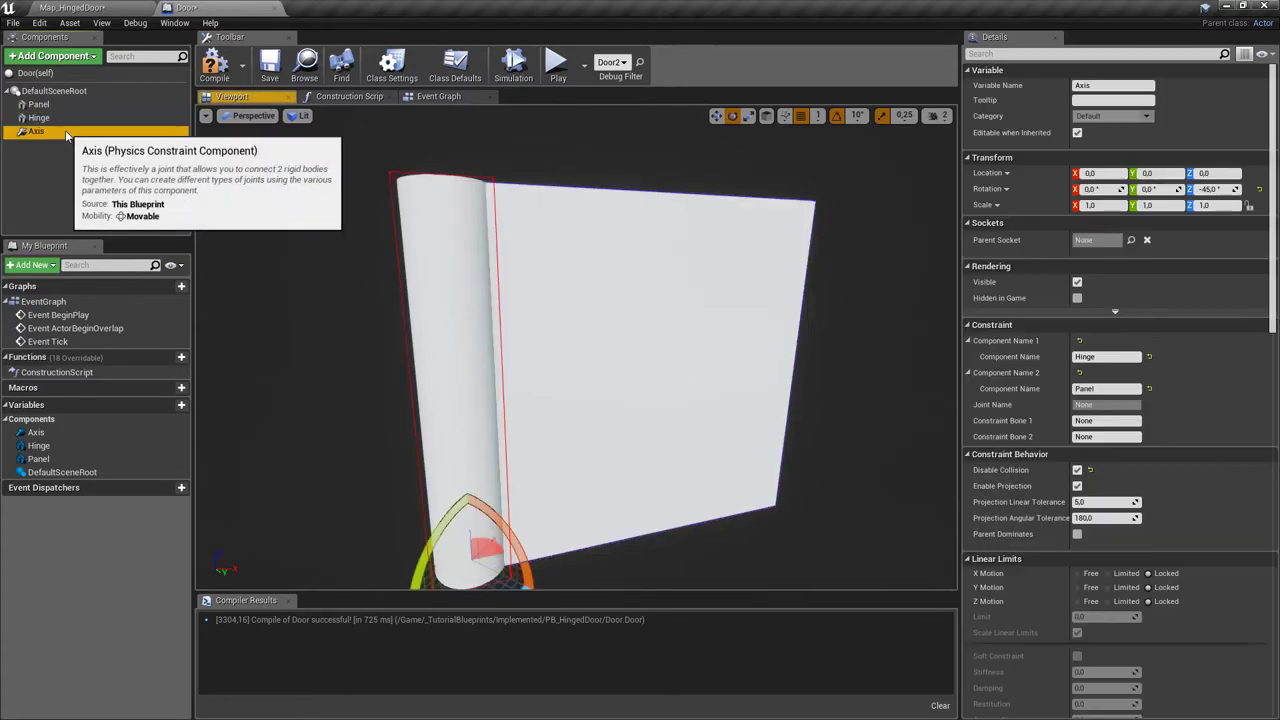
key(f)
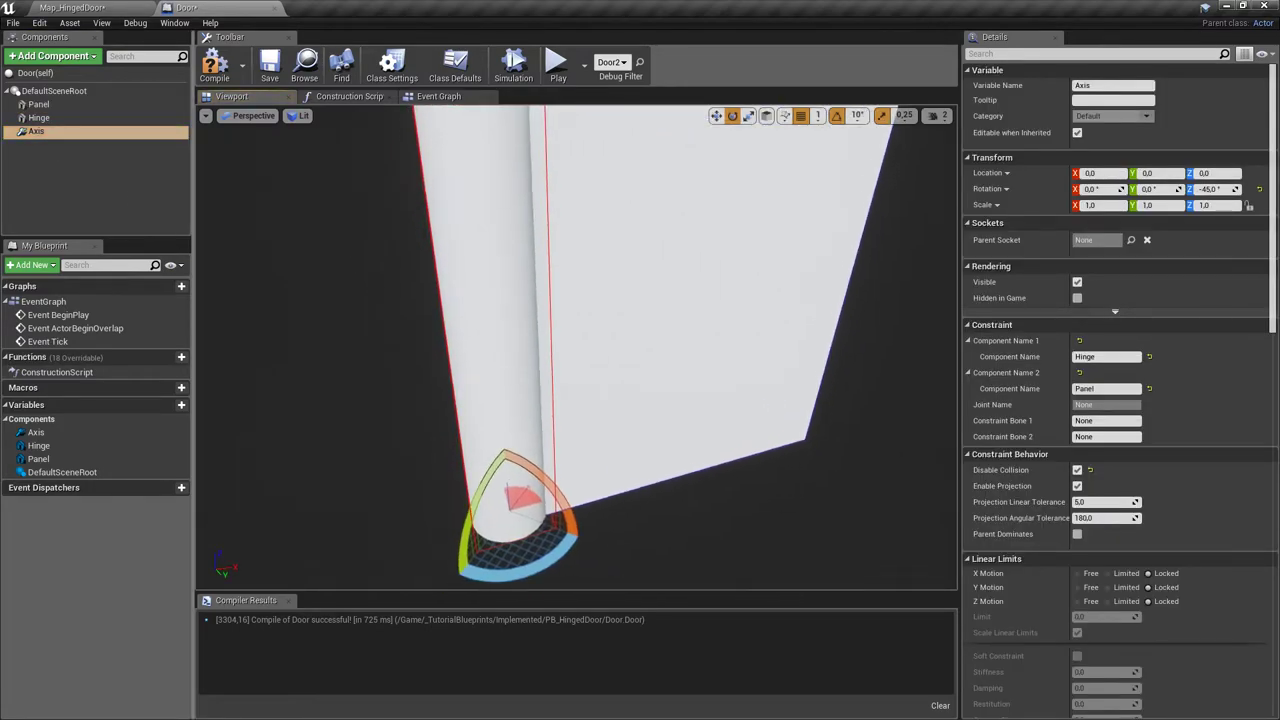
right_drag(438, 366, 445, 415)
right_drag(555, 368, 569, 524)
right_drag(567, 372, 595, 290)
right_drag(646, 450, 646, 500)
Rotate the door Panel to -45° around Z.
click(646, 417)
right_drag(646, 417, 694, 417)
right_drag(551, 306, 598, 405)
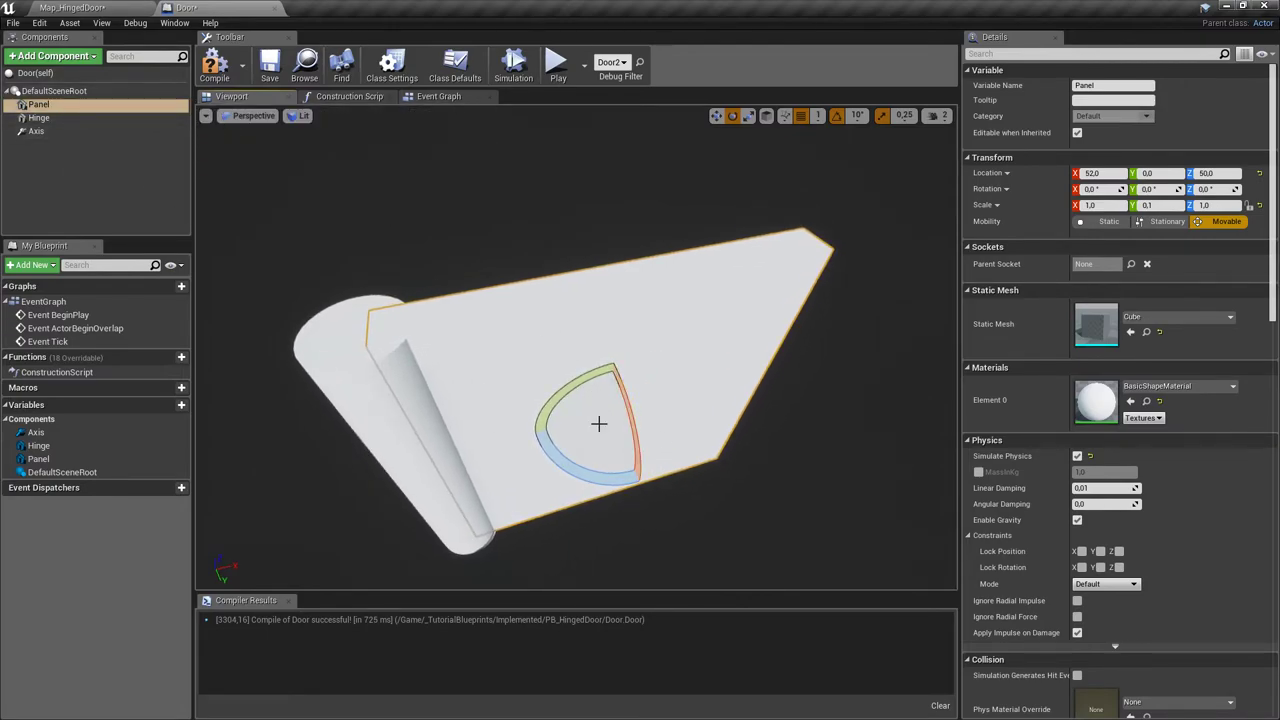
right_drag(530, 332, 546, 346)
right_drag(526, 294, 398, 324)
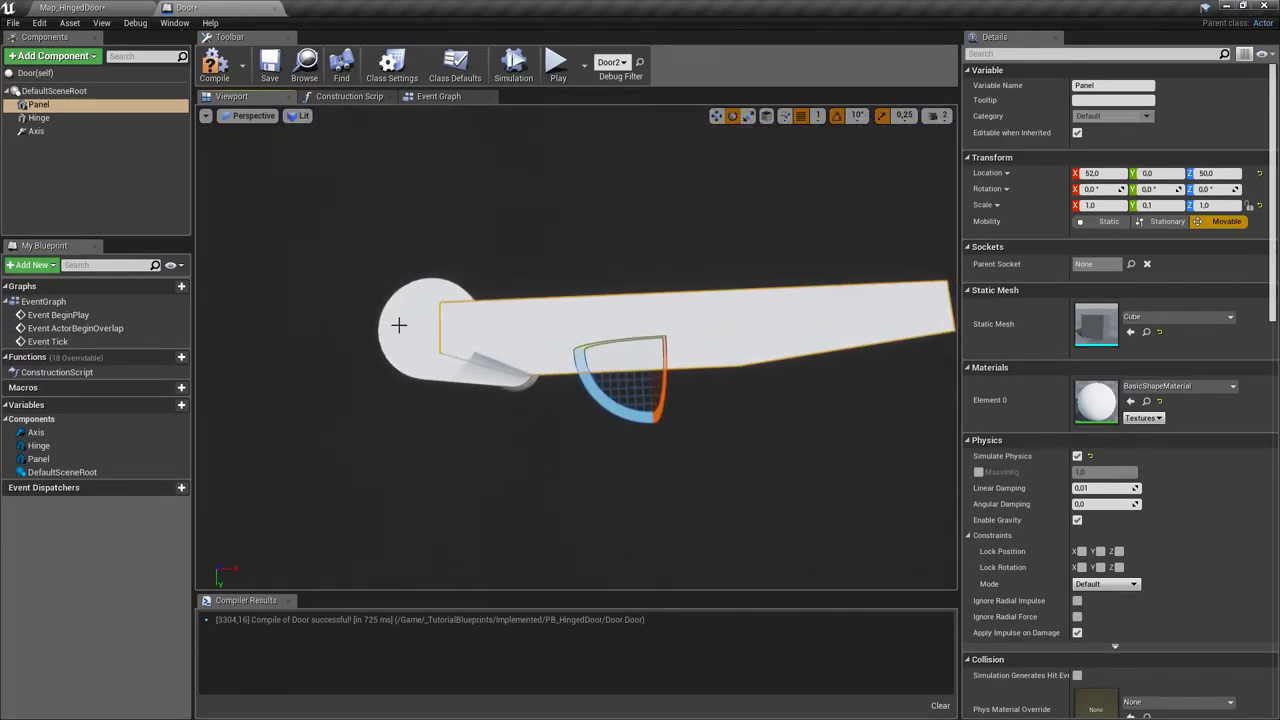
drag(609, 385, 668, 332)
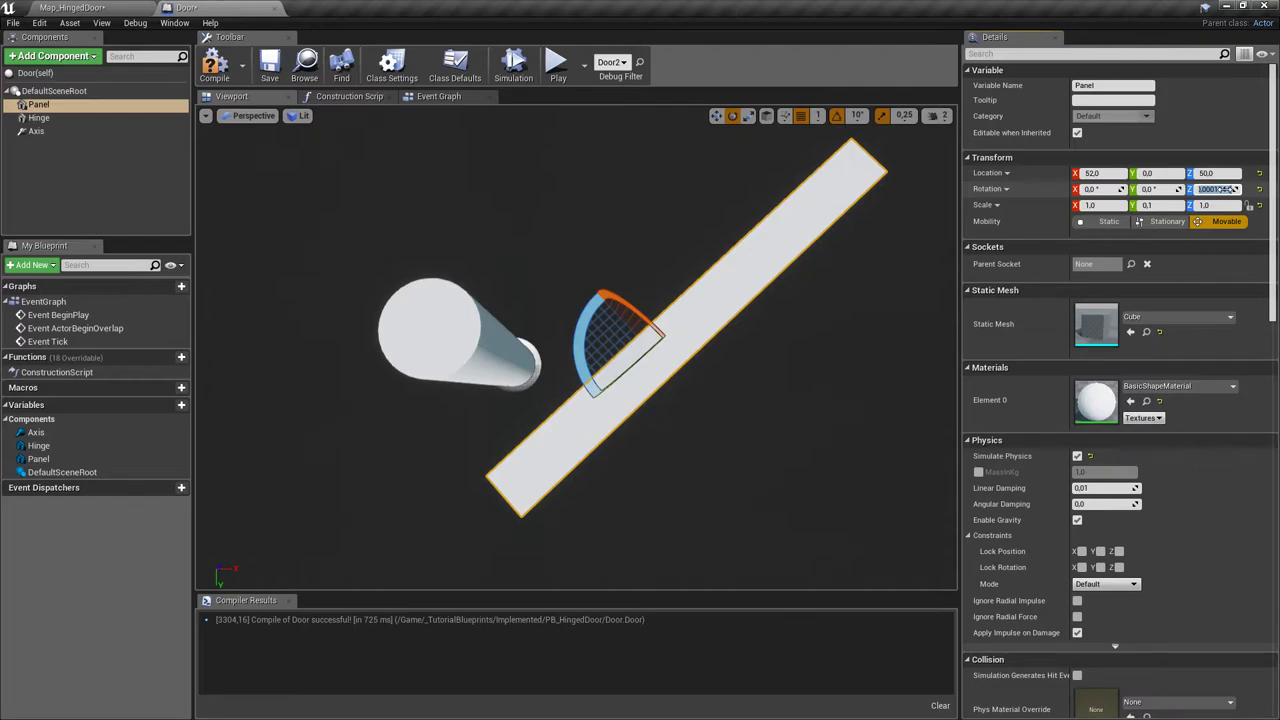
click(1225, 189)
text(-45)
key(Return)
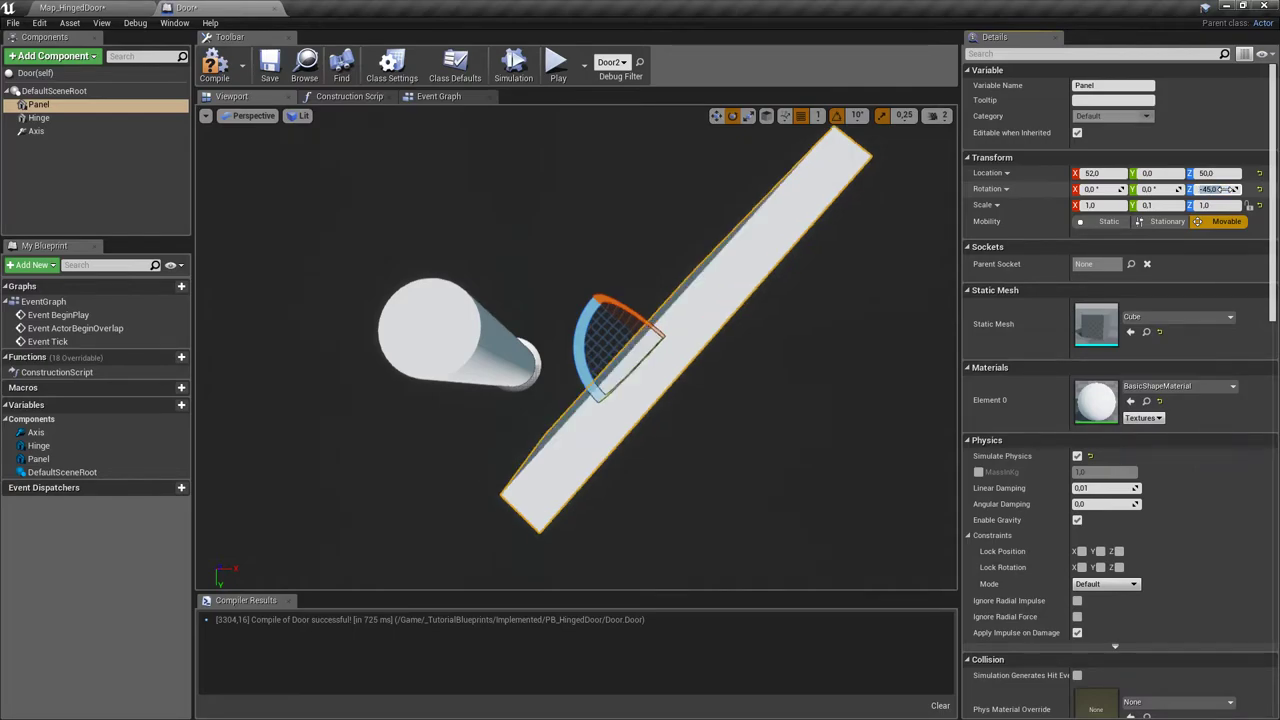
In the orthographic Top view, move the rotated Panel against the Hinge, to about X 37.9, Y -36.8.
right_drag(768, 416, 880, 400)
alt+drag(543, 333, 410, 340)
alt+drag(477, 416, 455, 432)
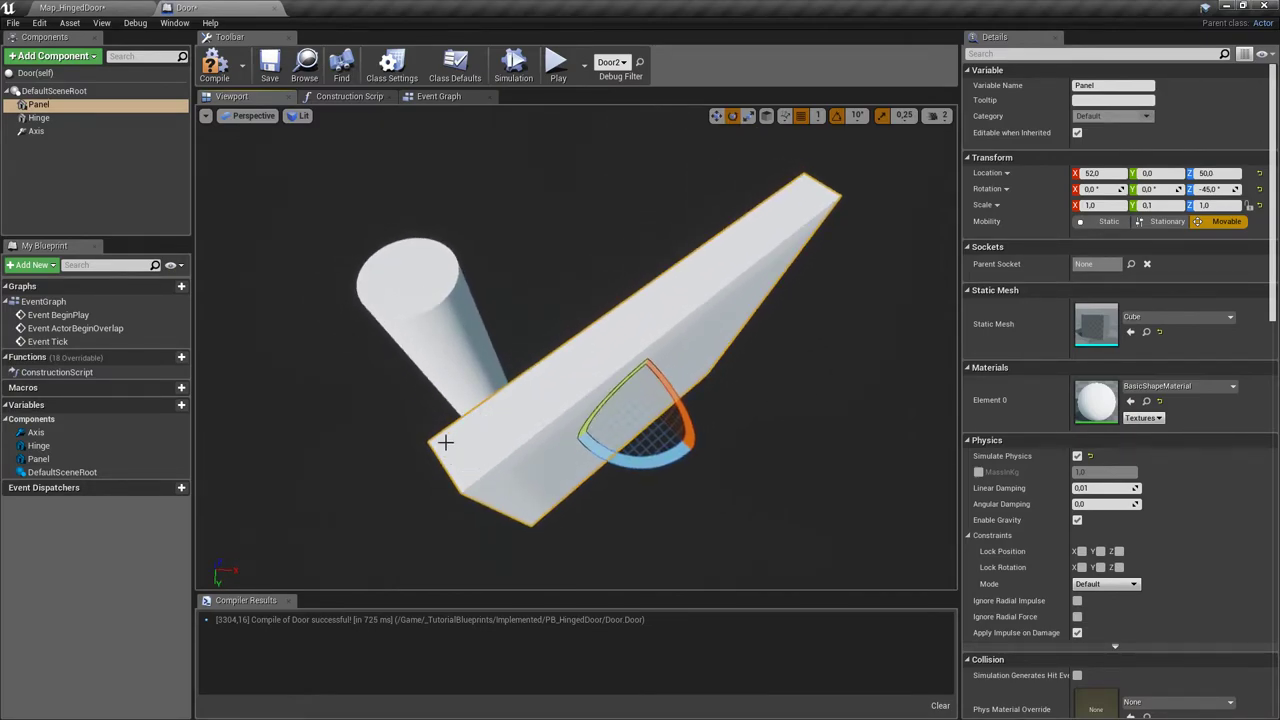
mouse_move(609, 250)
right_down()
mouse_move(650, 250)
mouse_move(800, 310)
mouse_move(609, 240)
right_up()
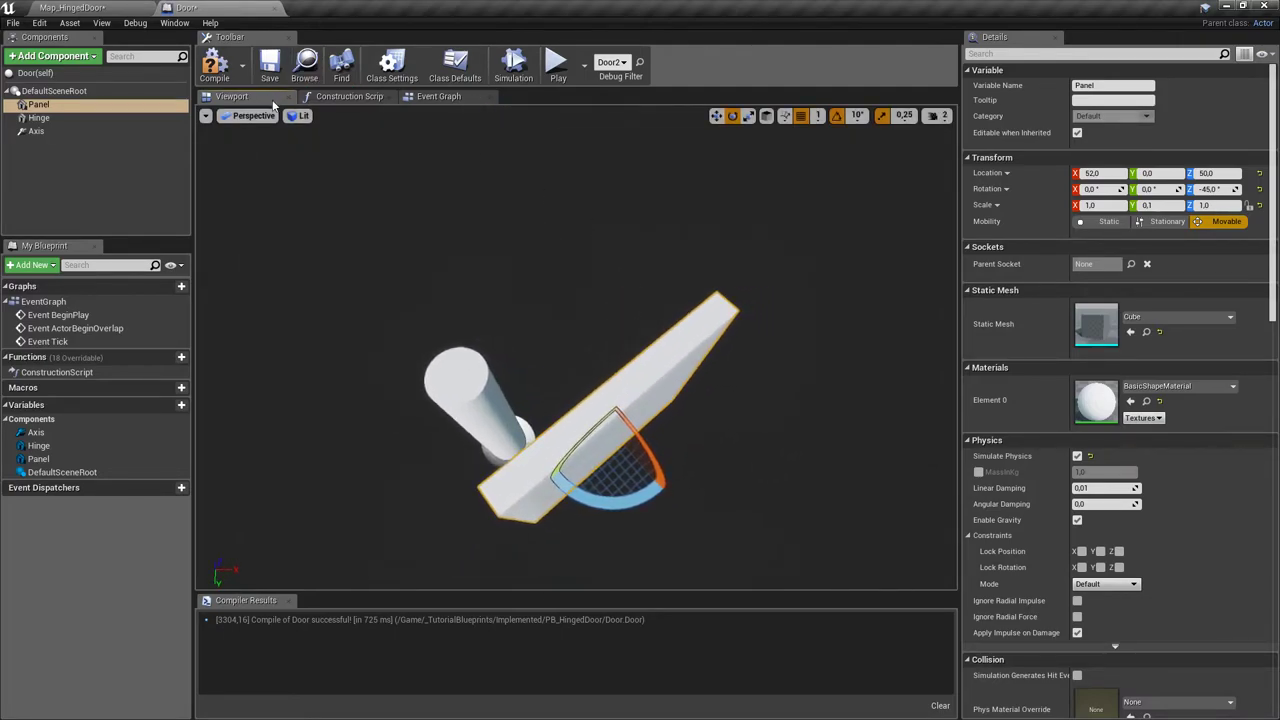
click(255, 118)
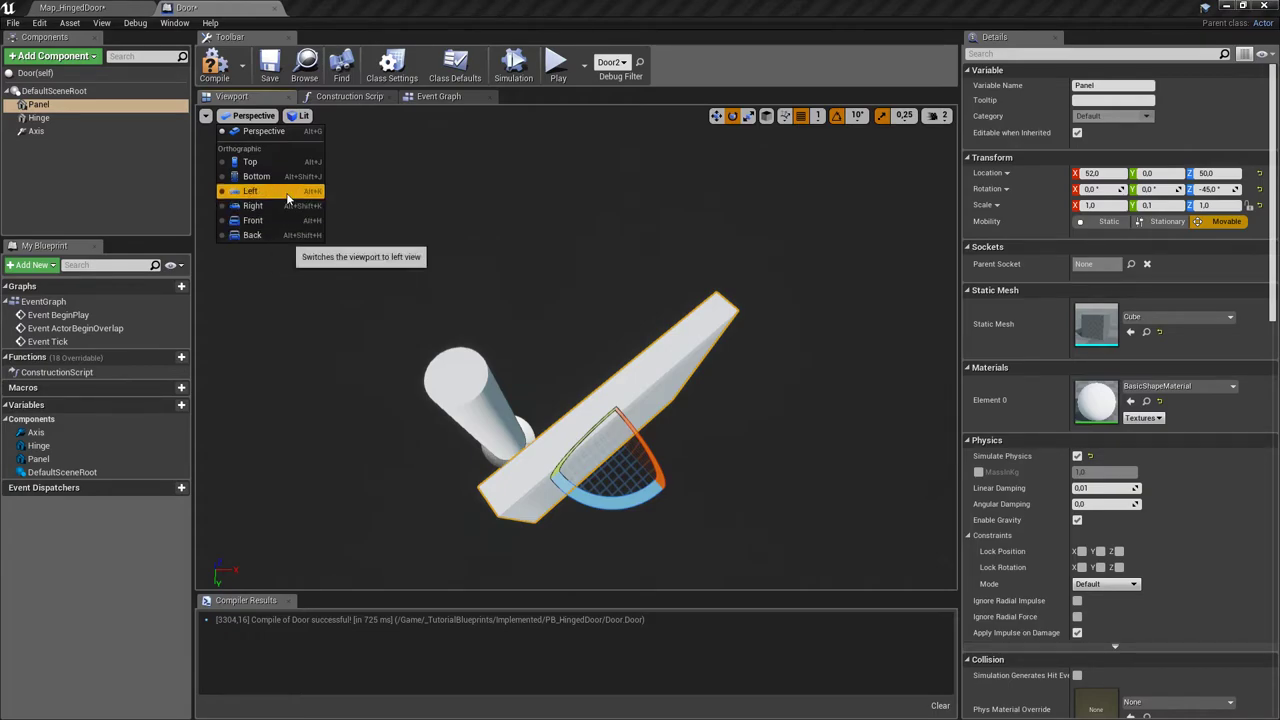
click(252, 162)
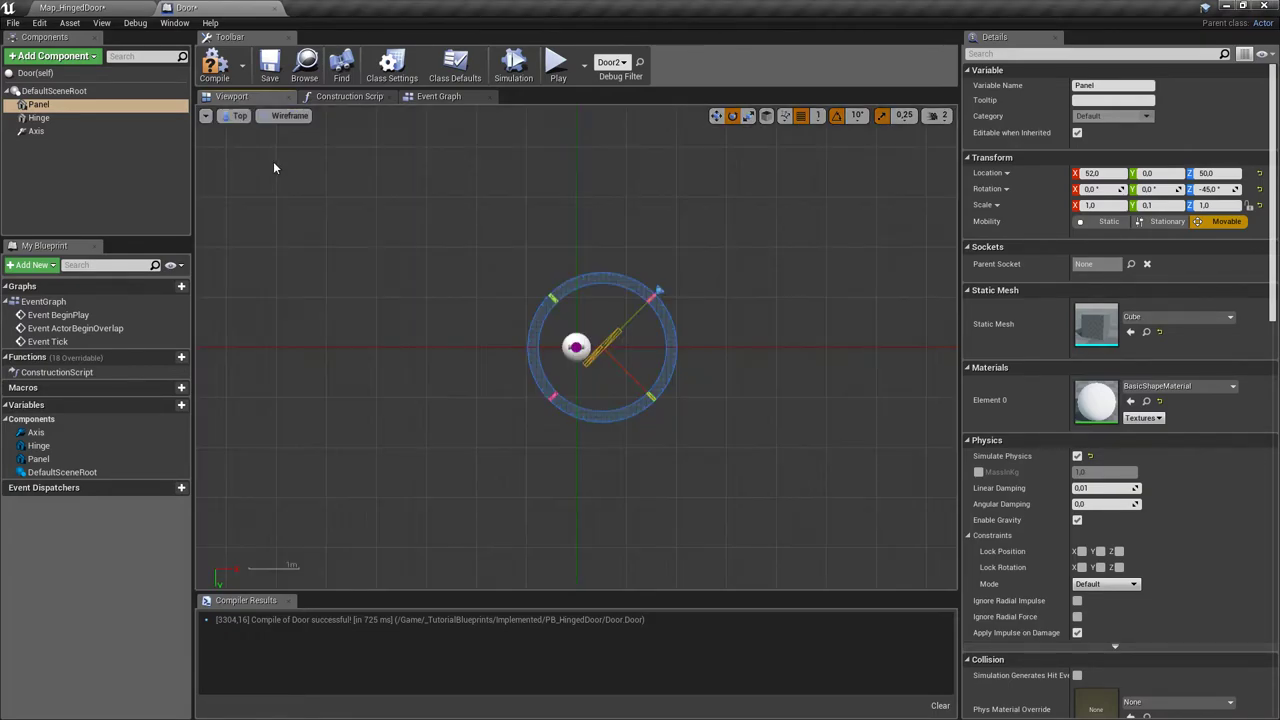
key(w)
scroll(640, 385, up, 2)
scroll(636, 382, up, 2)
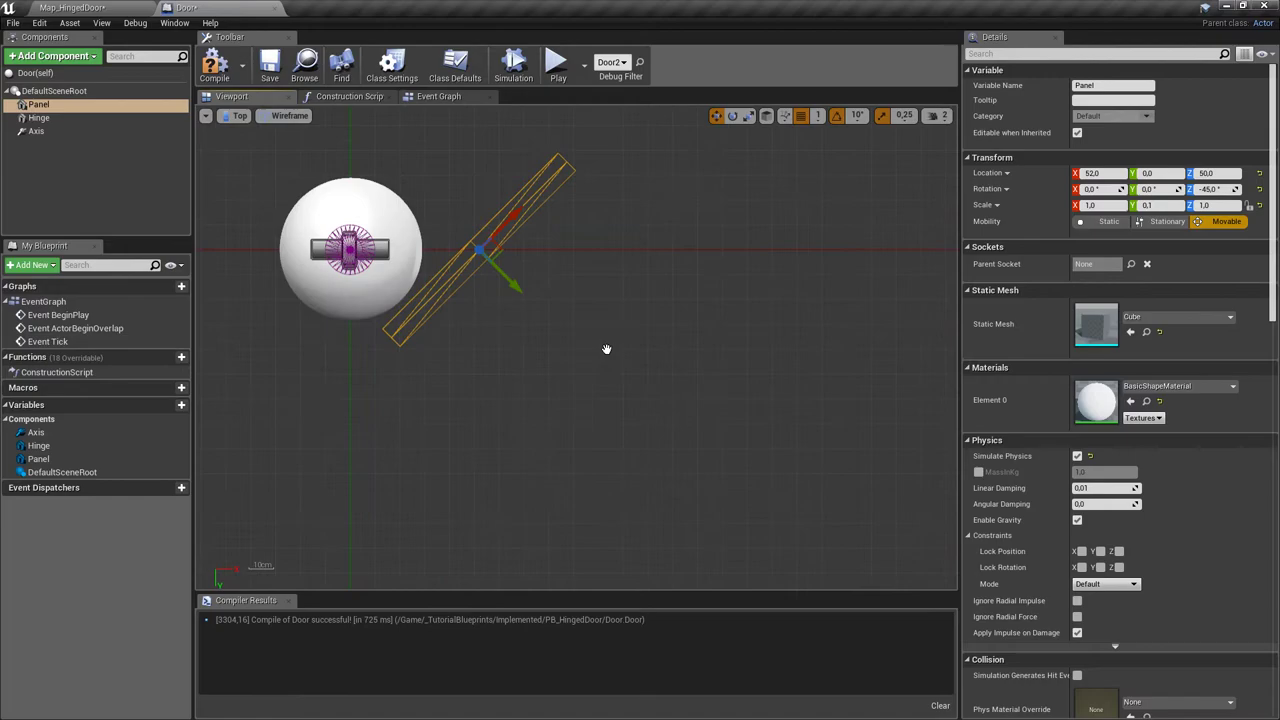
drag(486, 248, 464, 158)
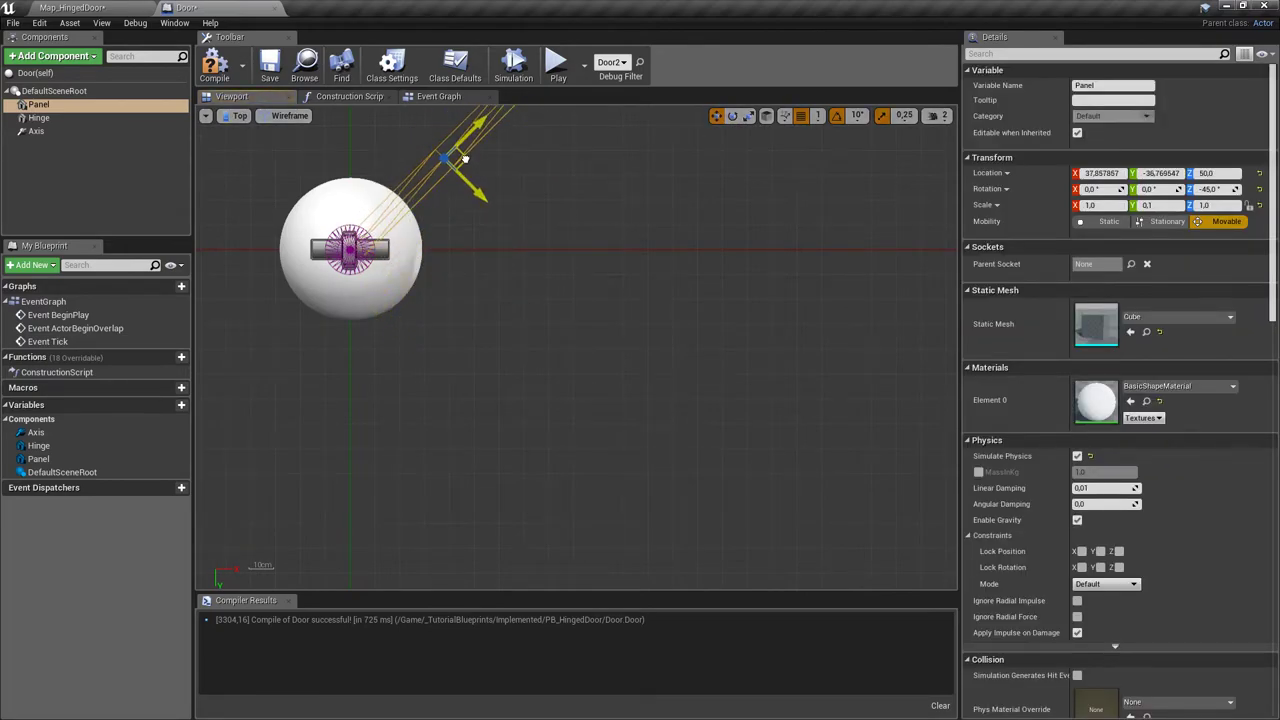
right_drag(563, 268, 651, 371)
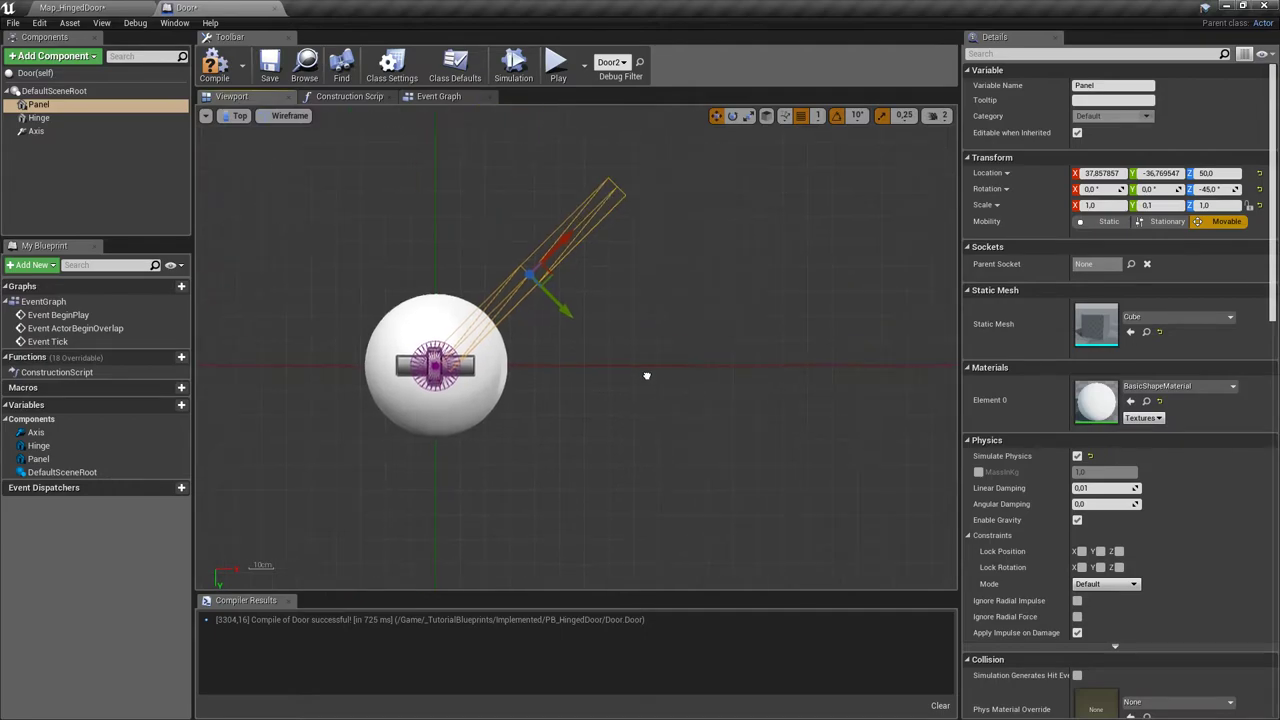
Return to the Perspective view and examine the Axis constraint's swing range against the rotated Panel from several angles.
click(238, 116)
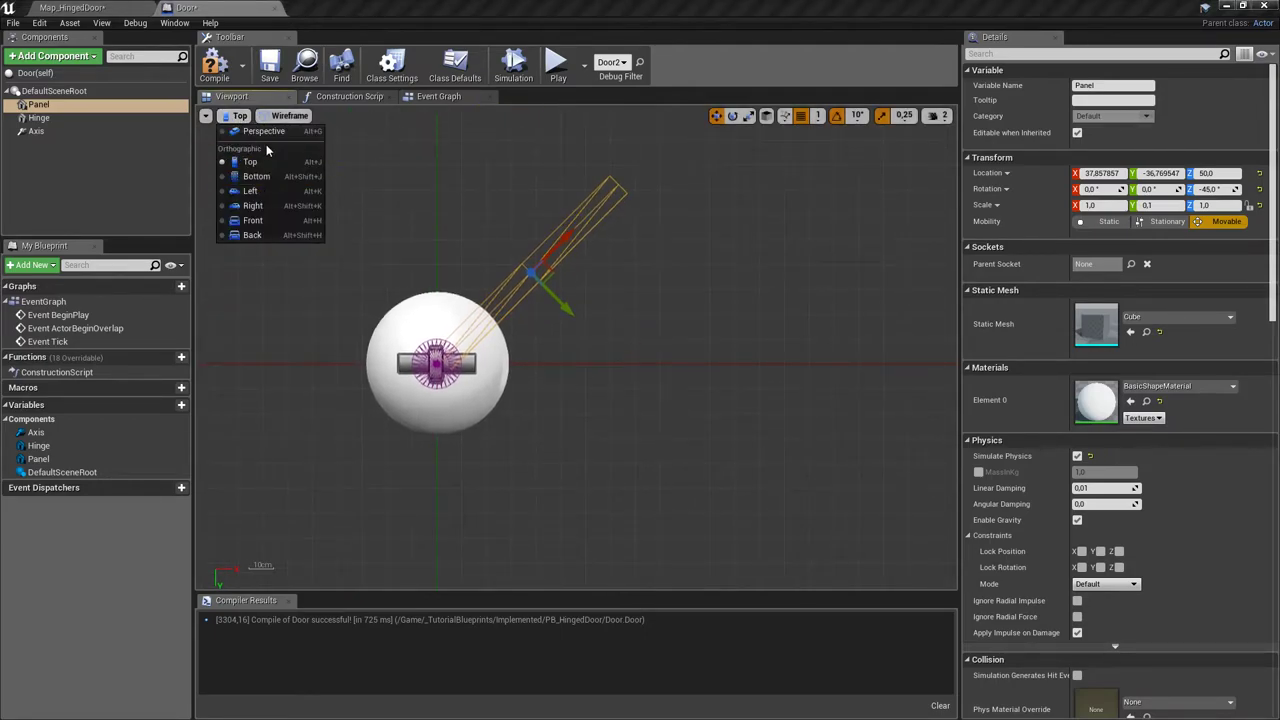
click(268, 133)
drag(585, 367, 500, 395)
right_drag(500, 395, 590, 325)
click(40, 131)
alt+drag(545, 325, 419, 313)
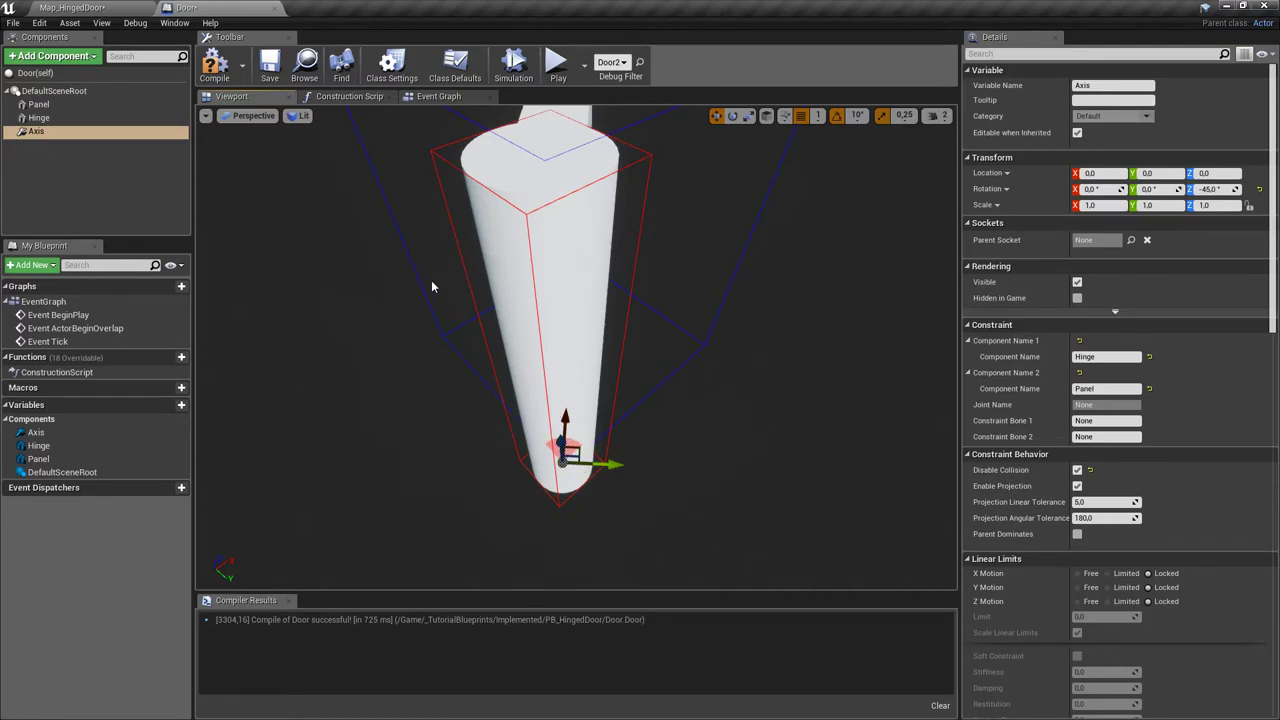
alt+drag(718, 325, 746, 338)
alt+drag(731, 440, 850, 445)
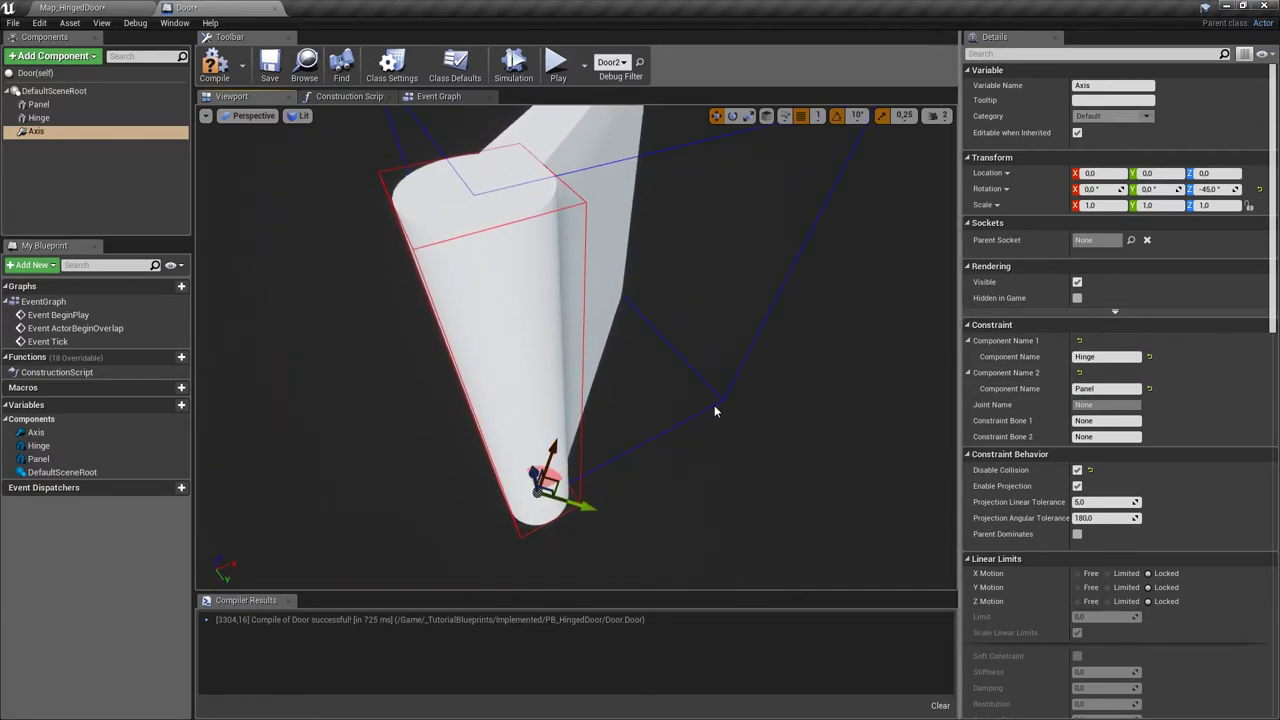
alt+drag(700, 407, 600, 500)
Set the Axis constraint's Angular Motor Target Orientation Z to -45, and compile and save the Door blueprint.
scroll(1243, 298, down, 12)
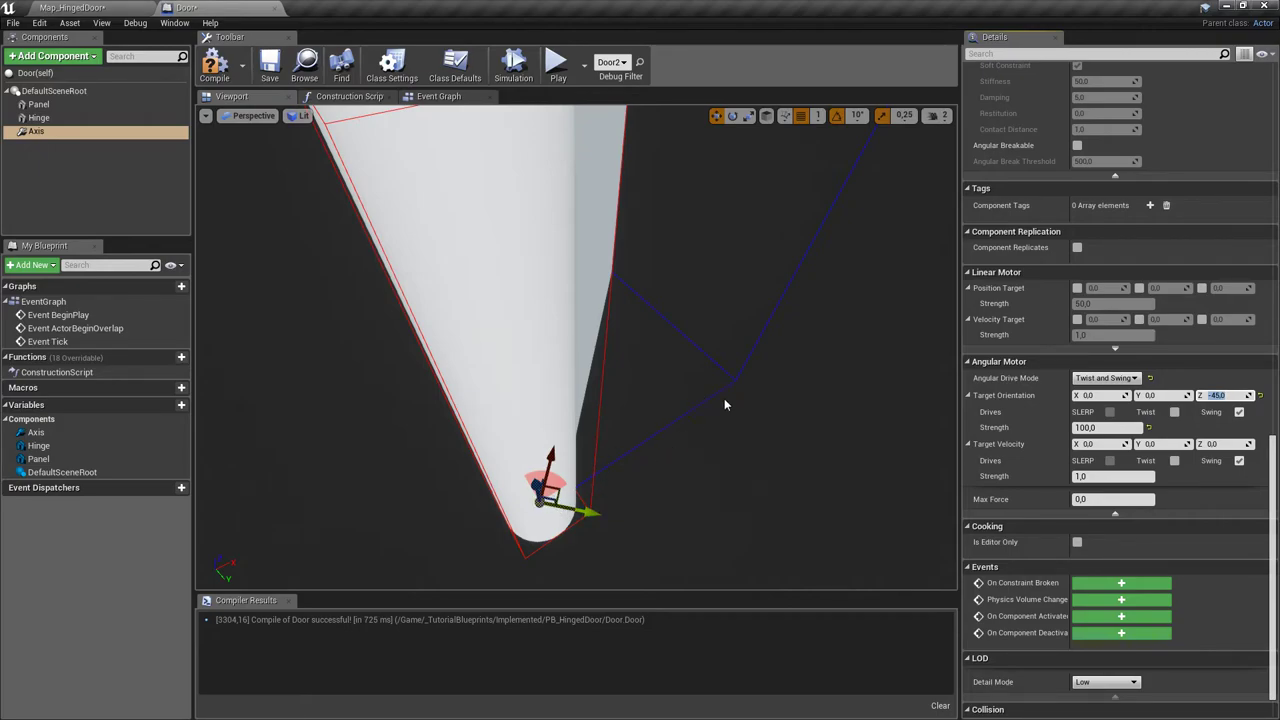
click(219, 72)
click(270, 66)
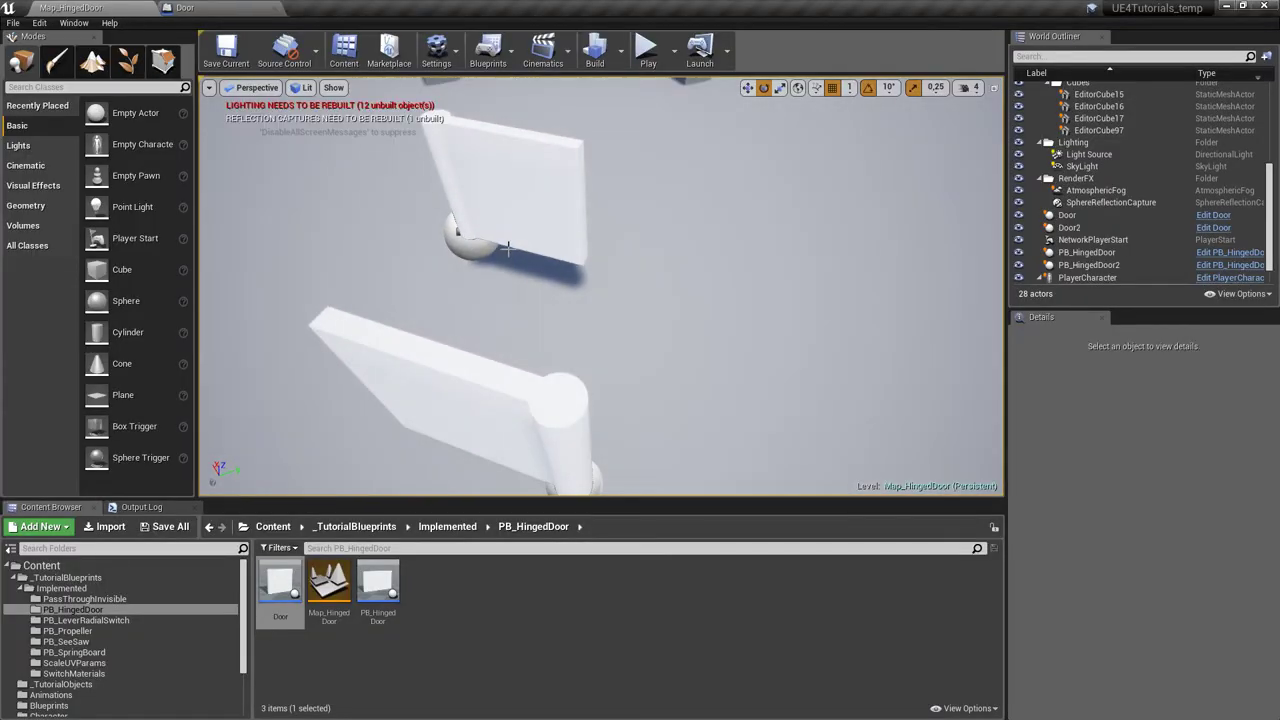
Play the Map_HingedDoor level and walk into the two Door instances from different sides to test their swing.
mouse_move(620, 237)
right_down()
mouse_move(620, 280)
mouse_move(560, 260)
mouse_move(620, 237)
right_up()
right_drag(590, 301, 430, 450)
click(500, 400)
alt+drag(625, 348, 650, 340)
click(648, 48)
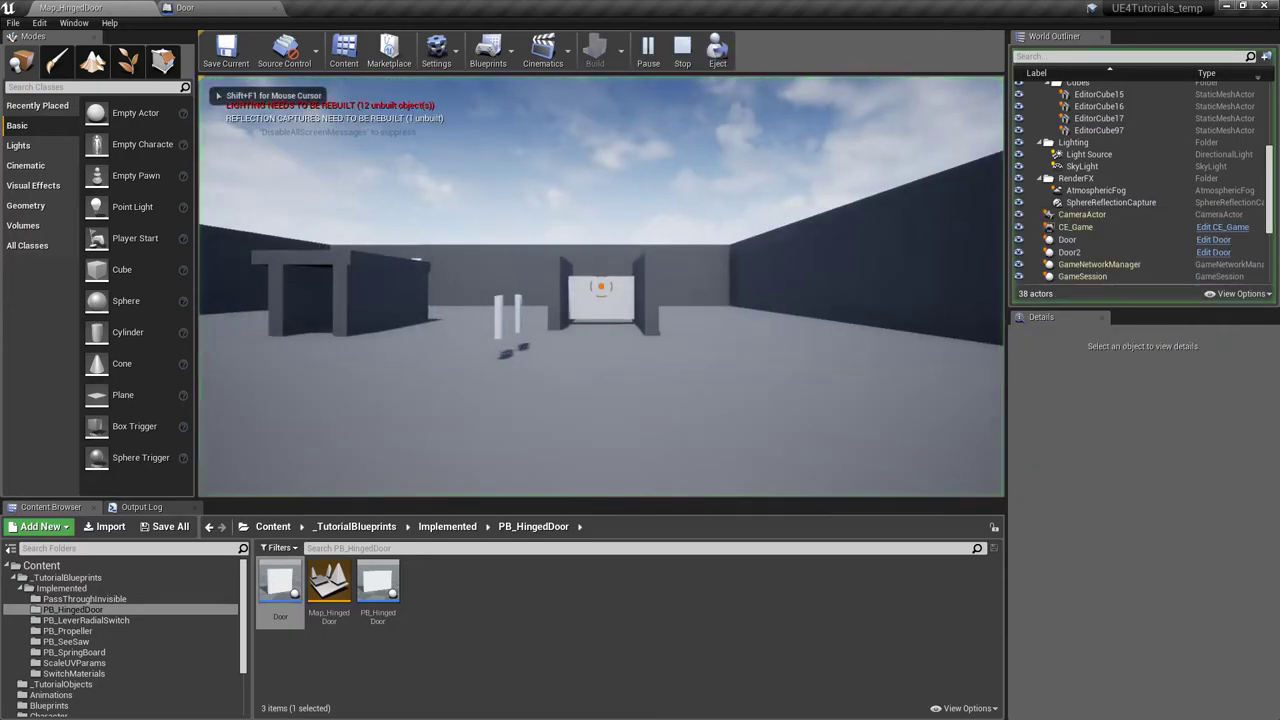
key(w)
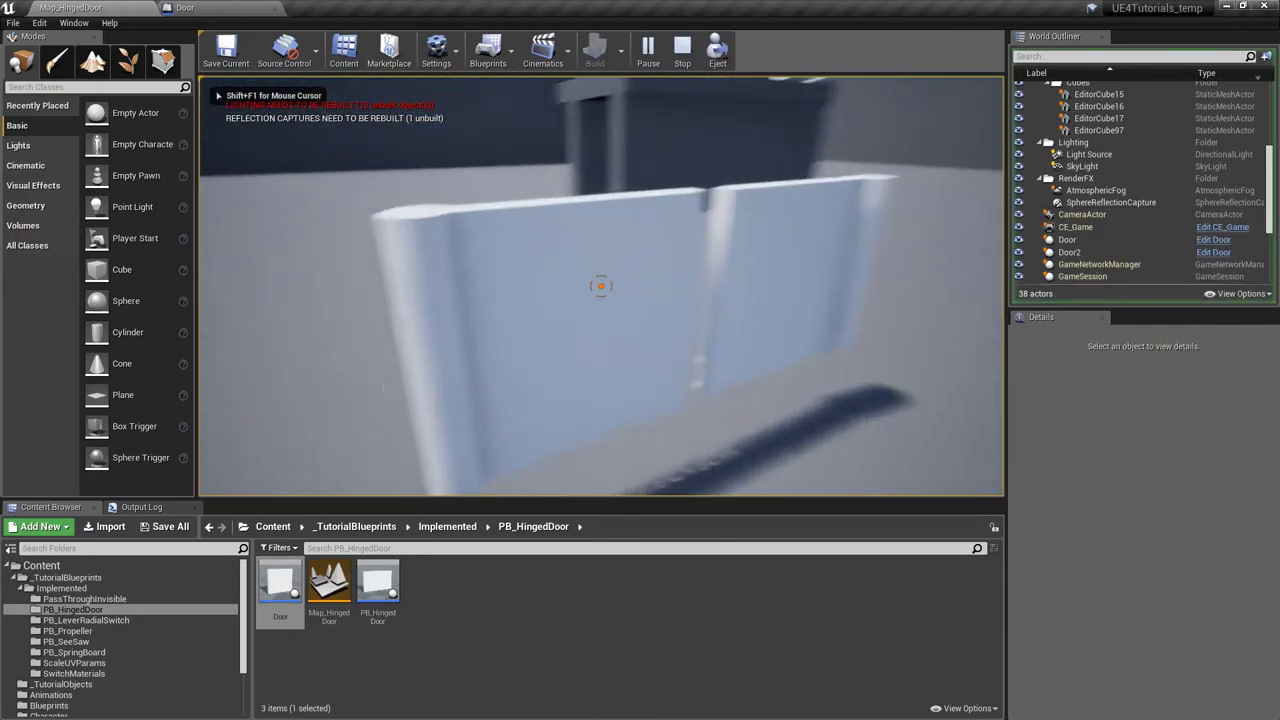
key(w)
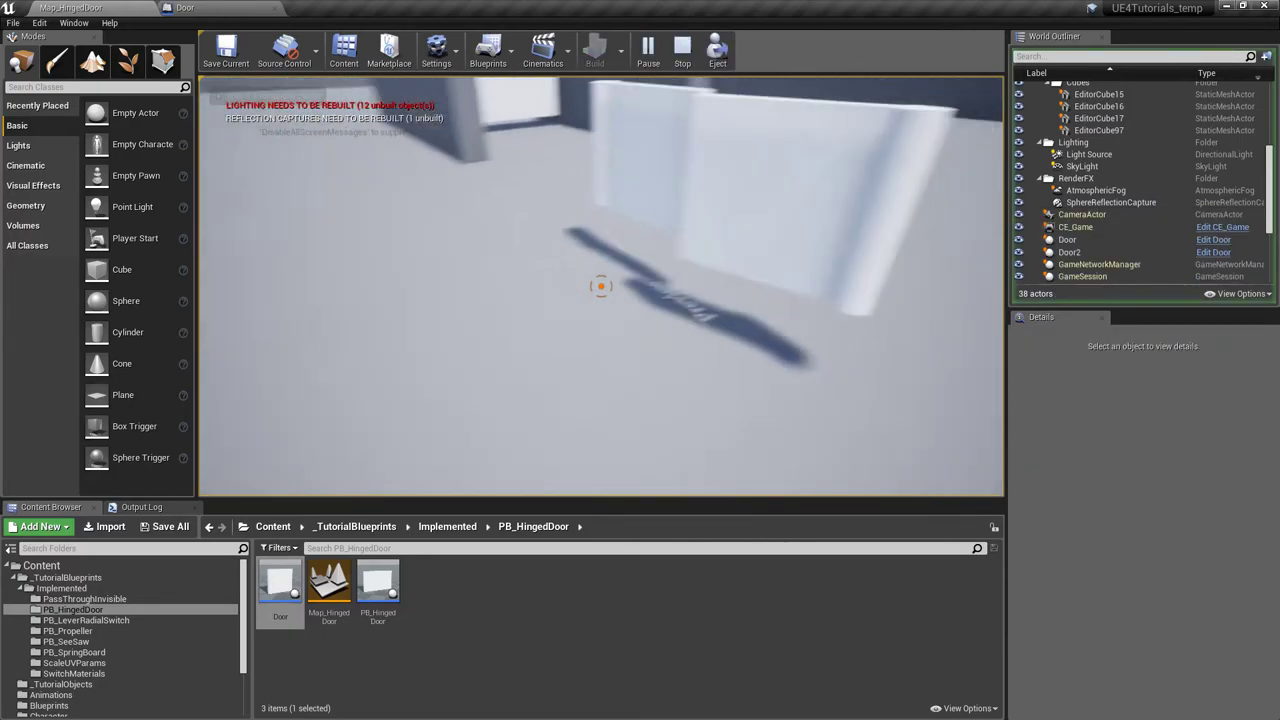
key(w)
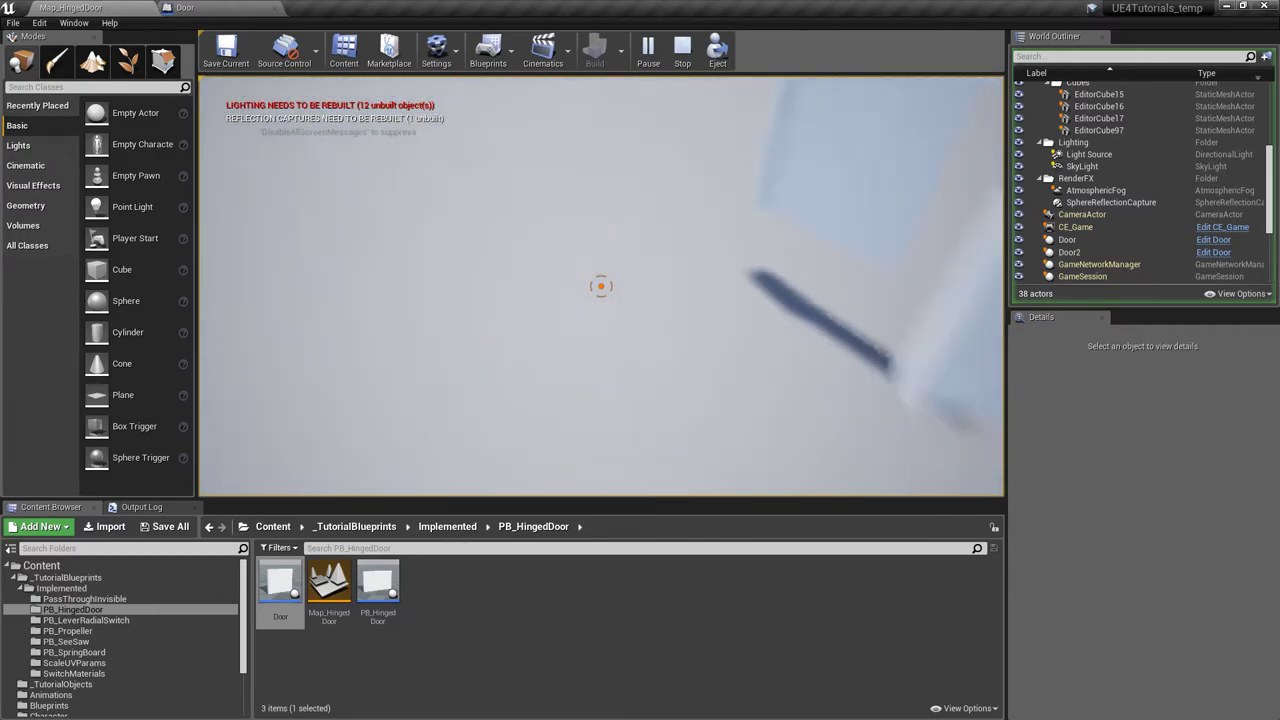
key(w)
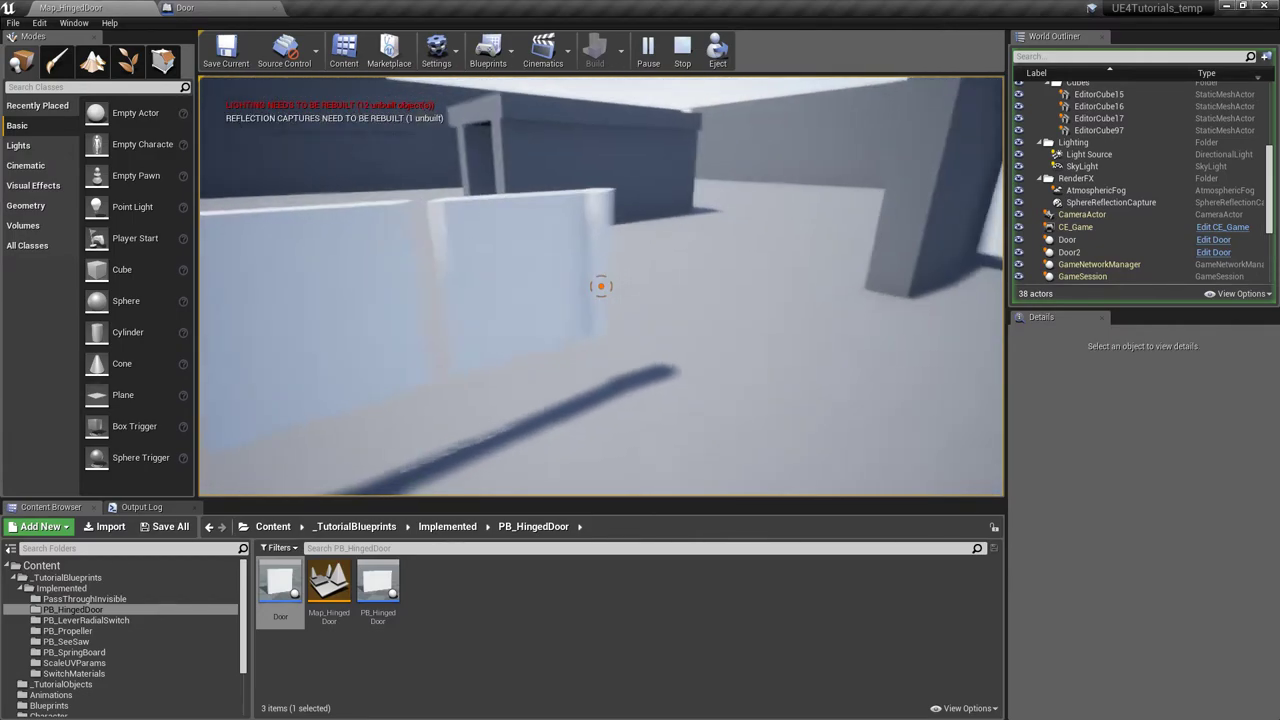
key(w)
key(w)
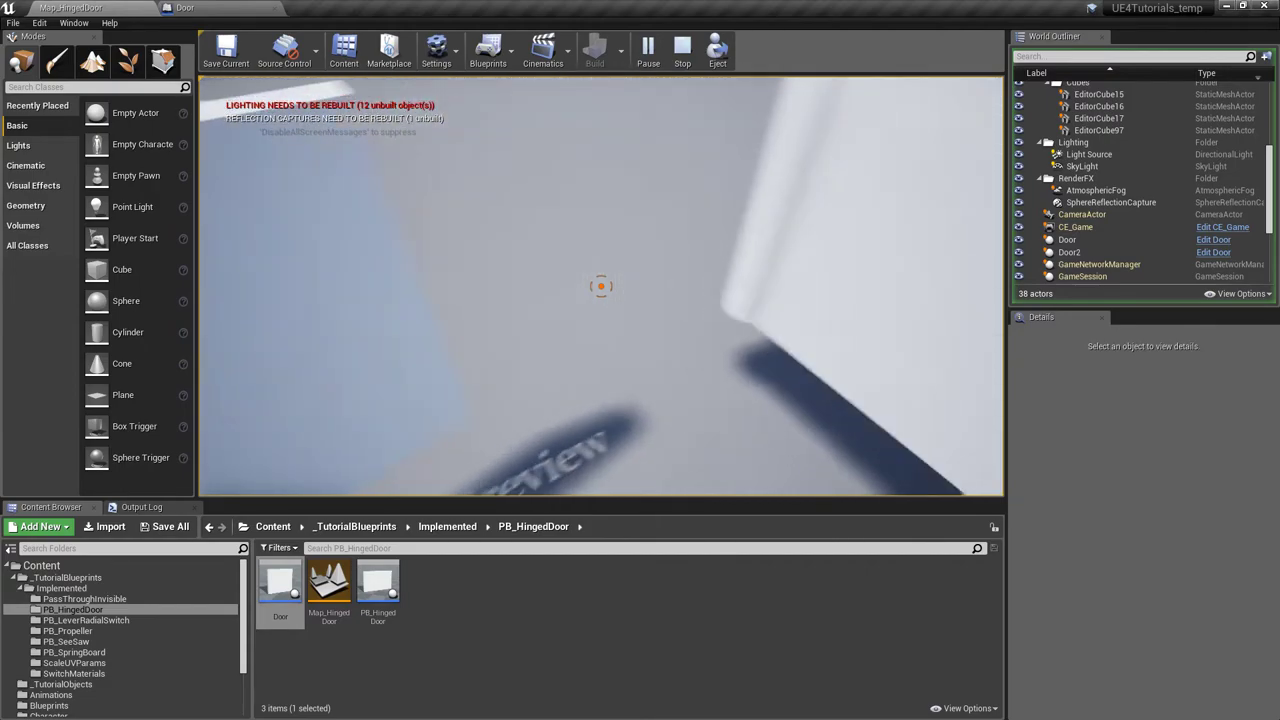
key(w)
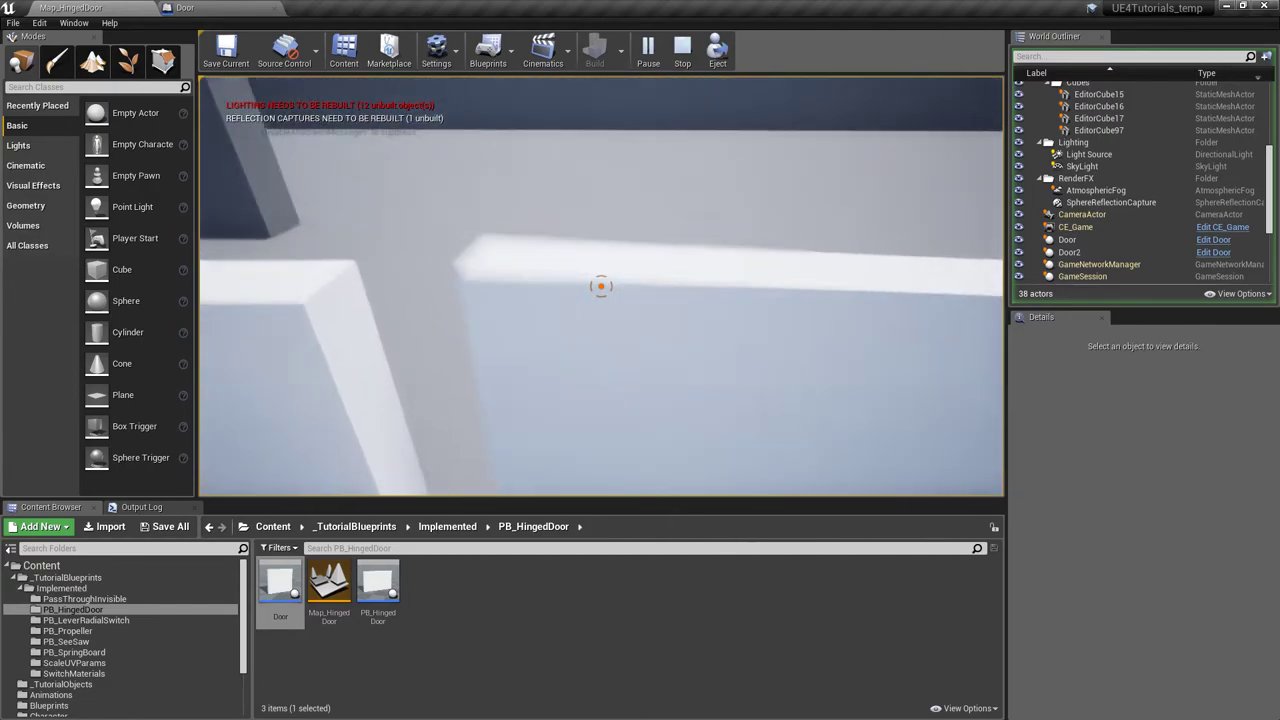
key(w)
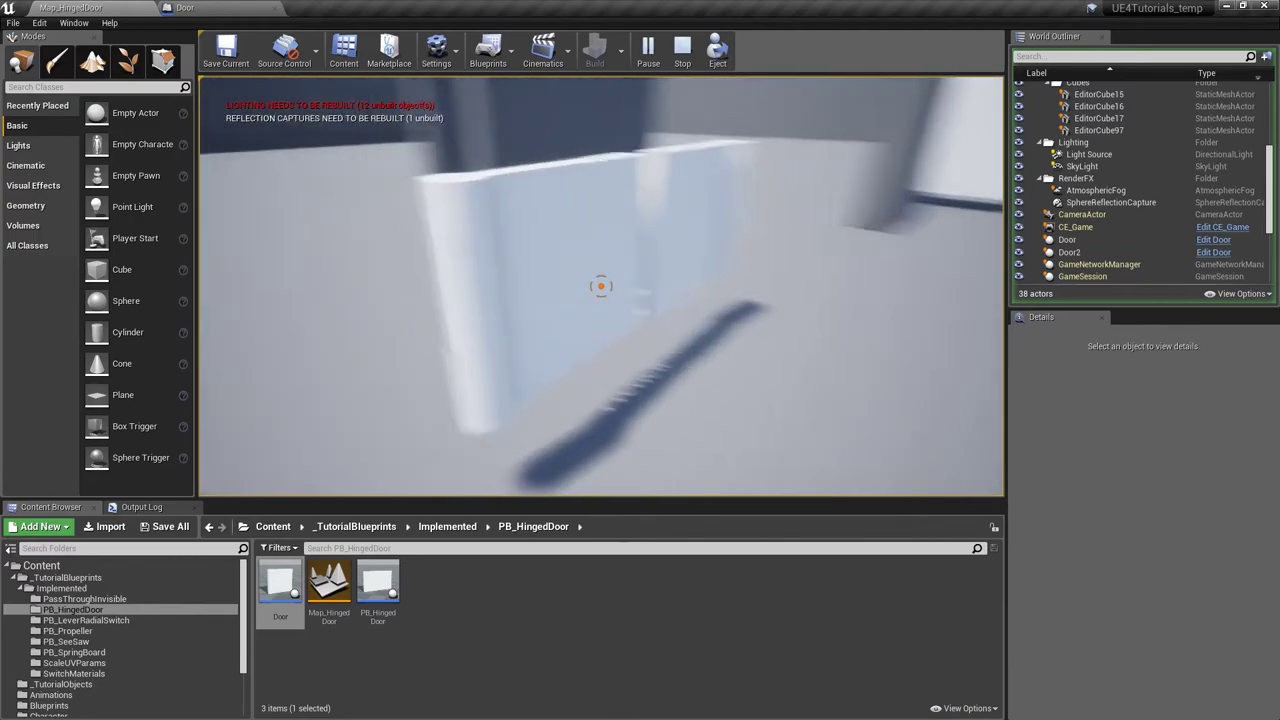
key(w)
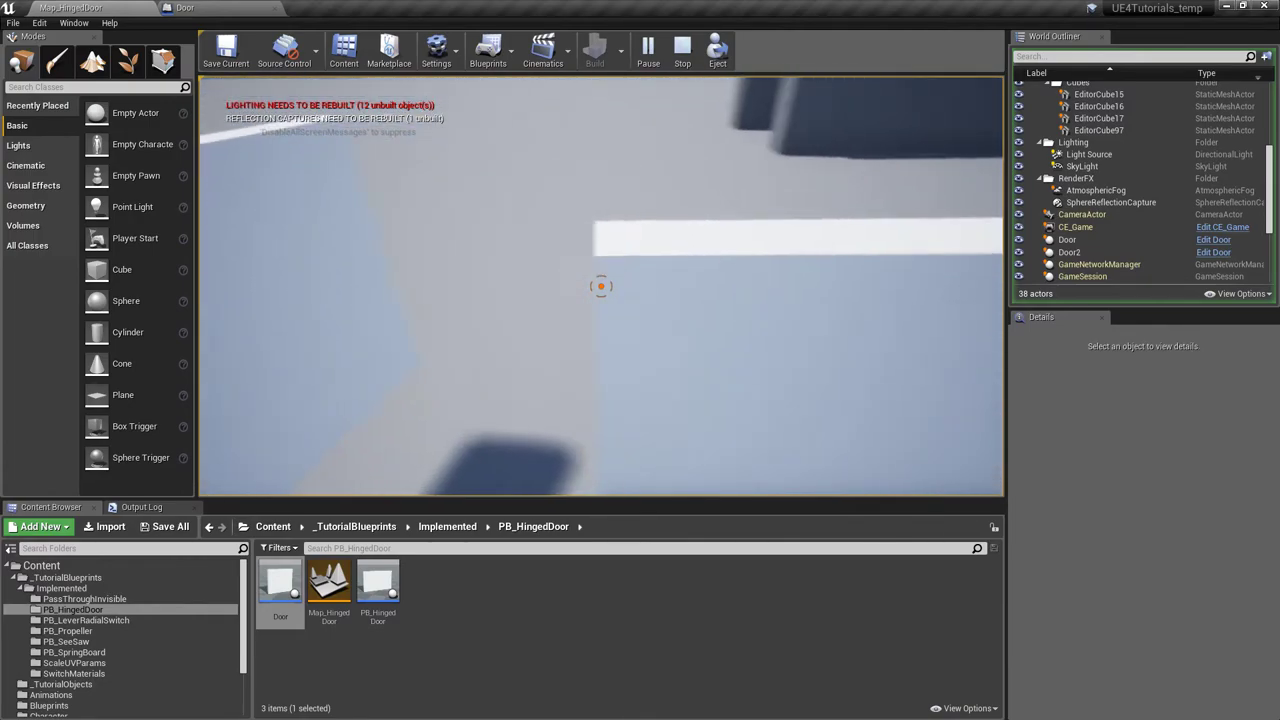
key(w)
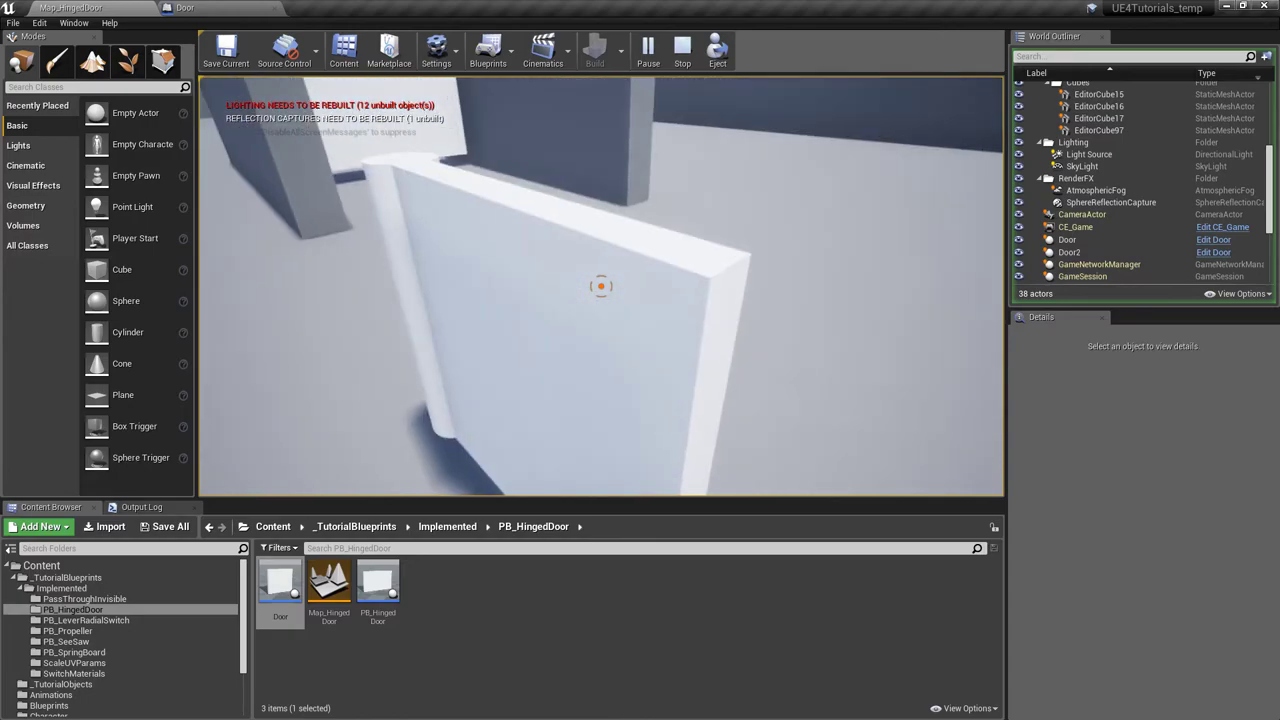
key(s)
key(a)
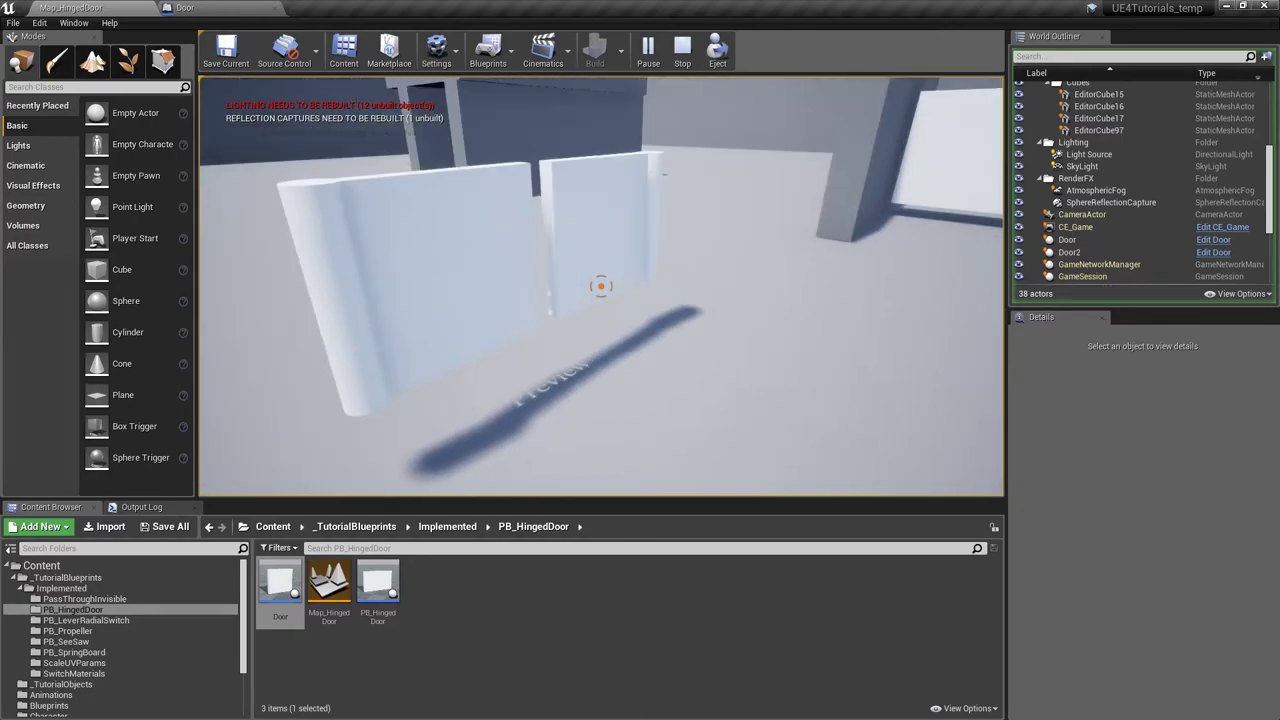
key(Escape)
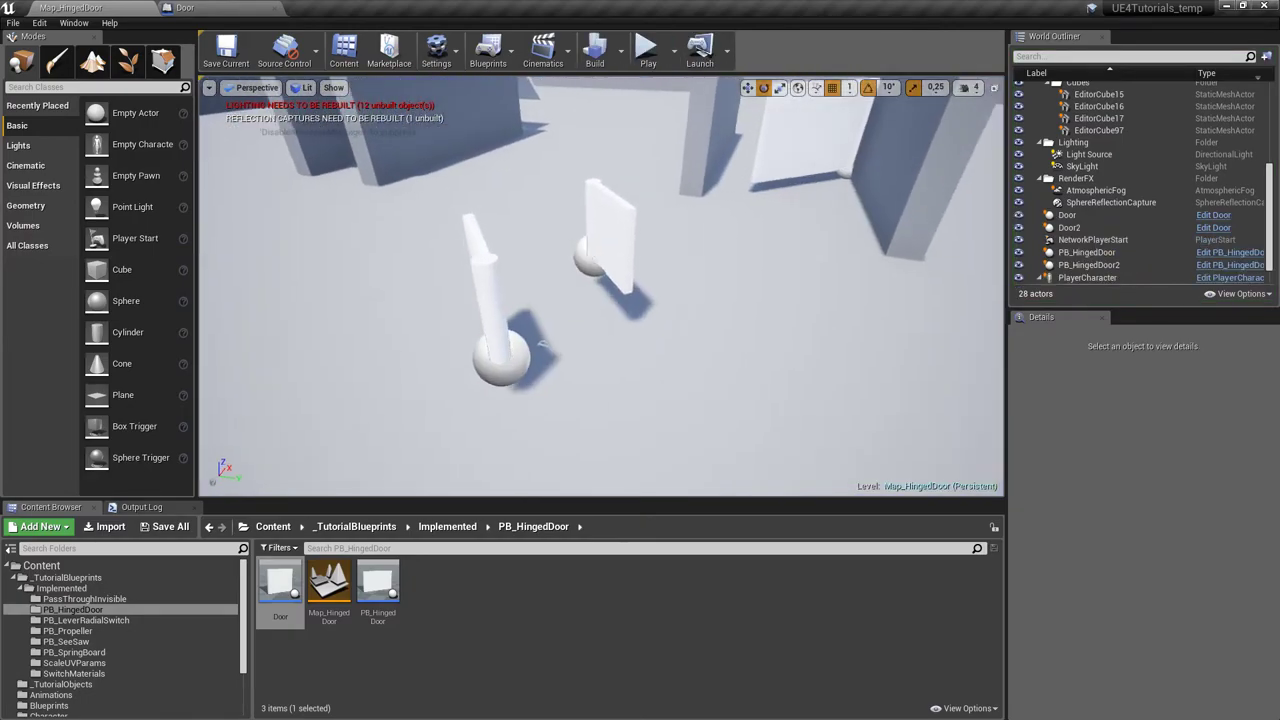
key(w)
mouse_move(600, 286)
right_down()
mouse_move(630, 270)
mouse_move(580, 280)
right_up()
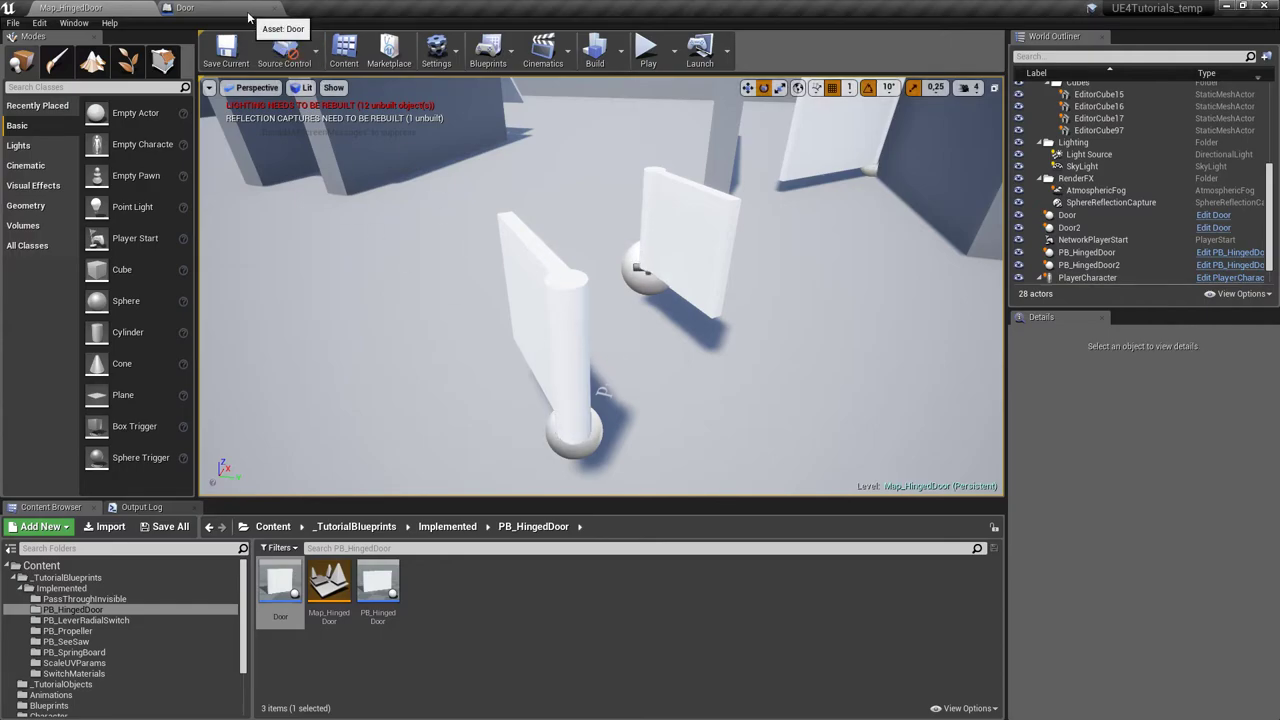
In the Door blueprint's Event Graph, set Event BeginPlay apart from the other events and add a Panel reference near it.
click(185, 8)
right_drag(399, 229, 399, 229)
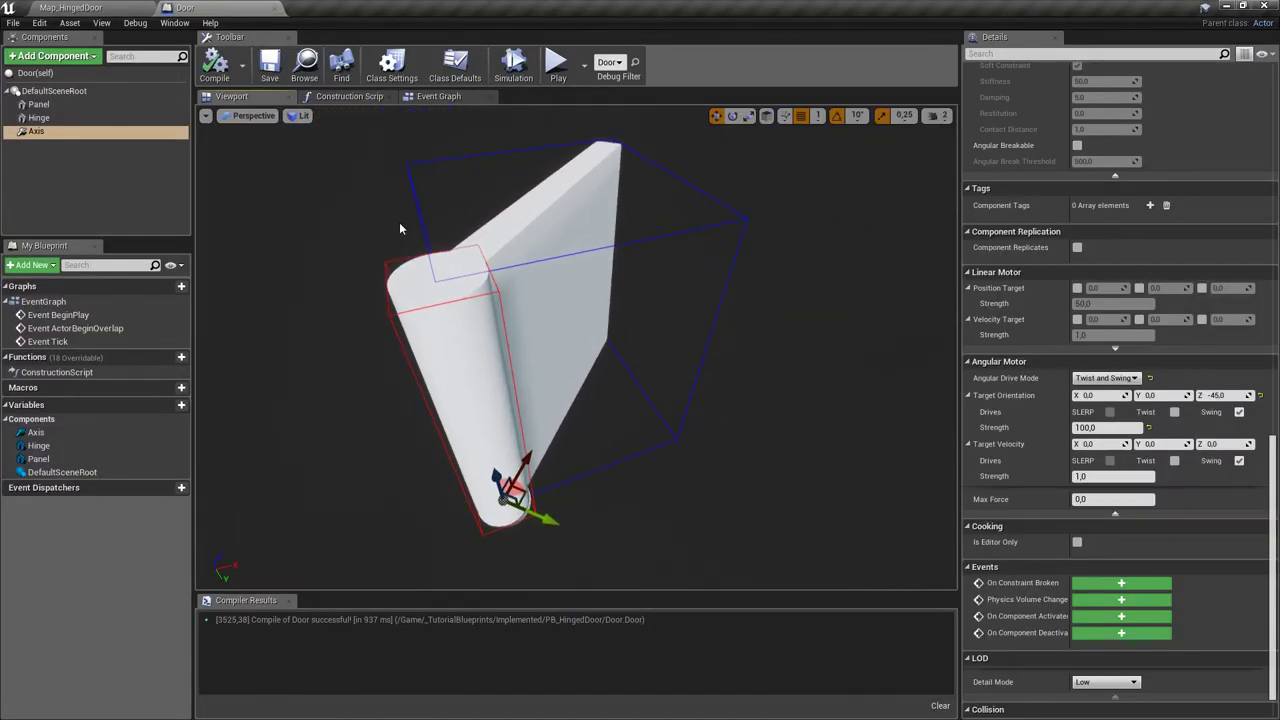
click(440, 96)
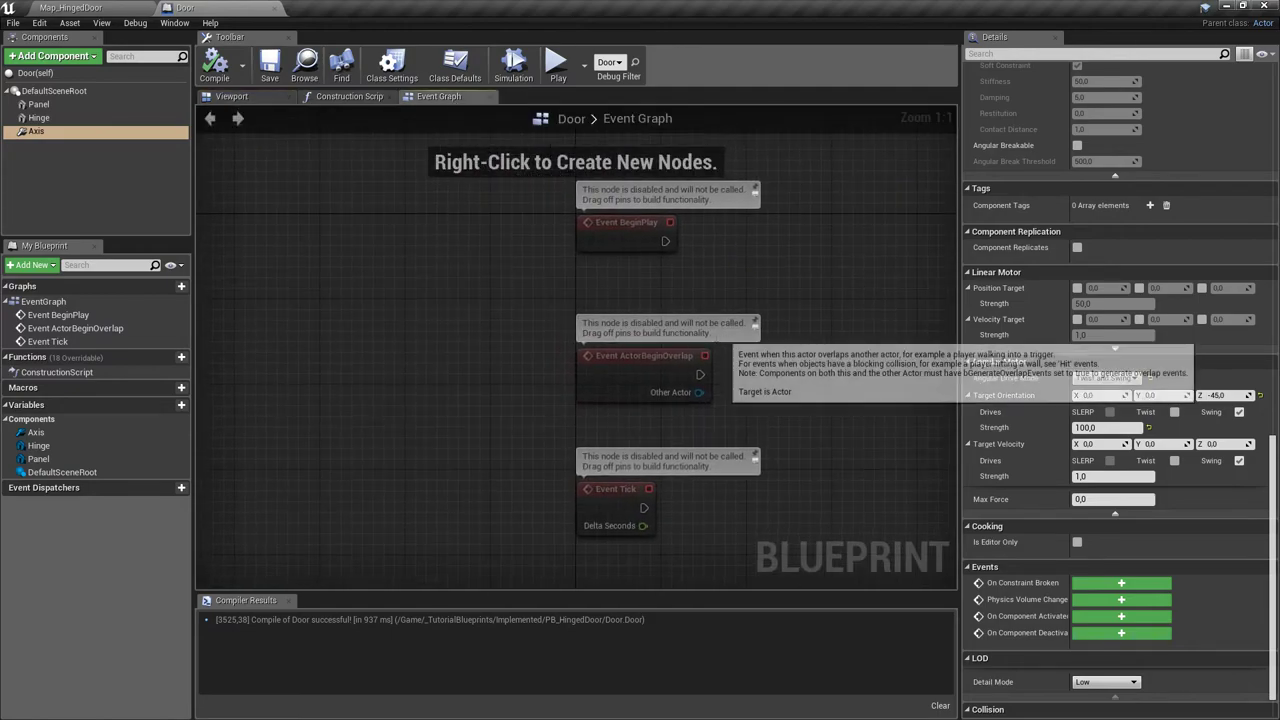
right_drag(776, 255, 557, 368)
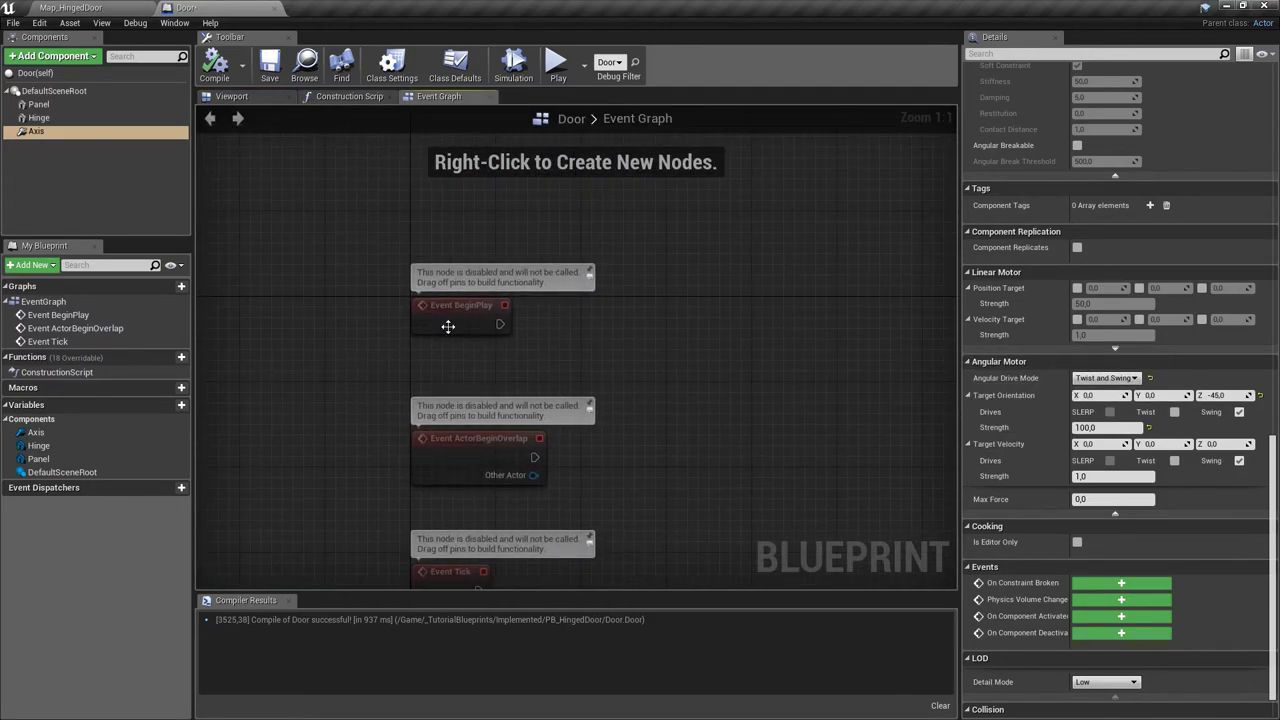
drag(449, 329, 501, 242)
right_drag(612, 271, 531, 397)
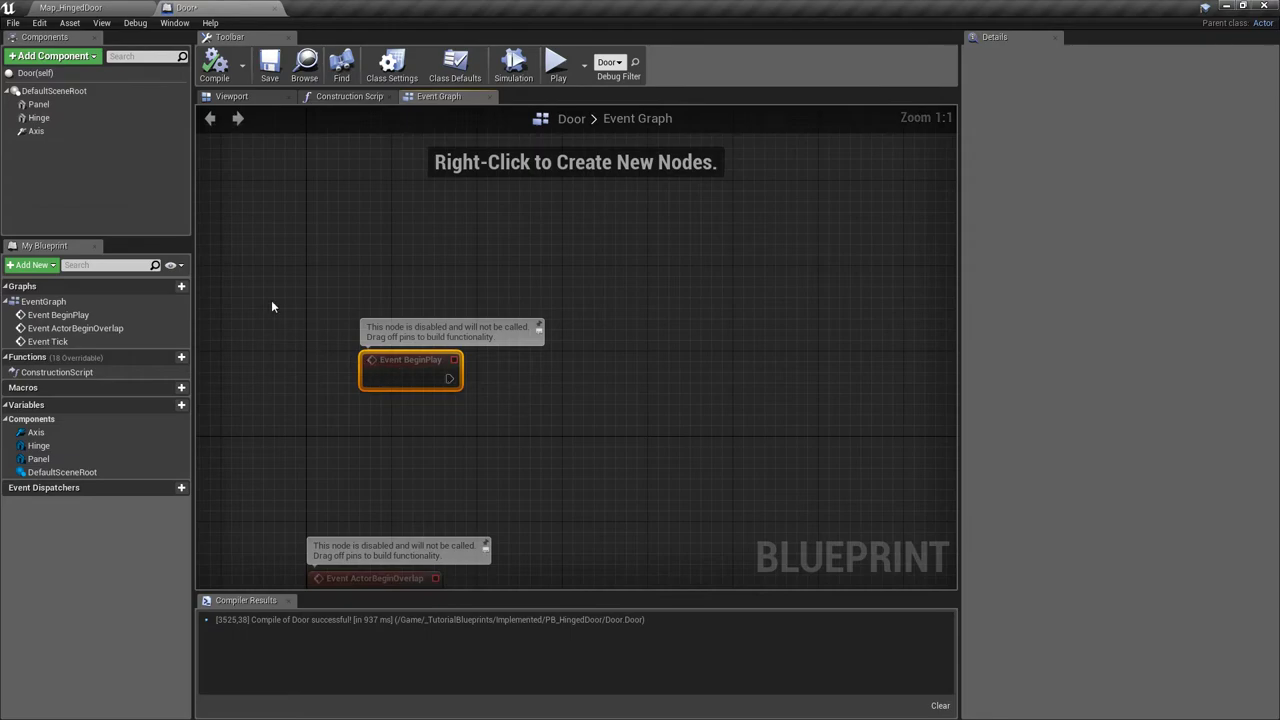
drag(51, 106, 560, 420)
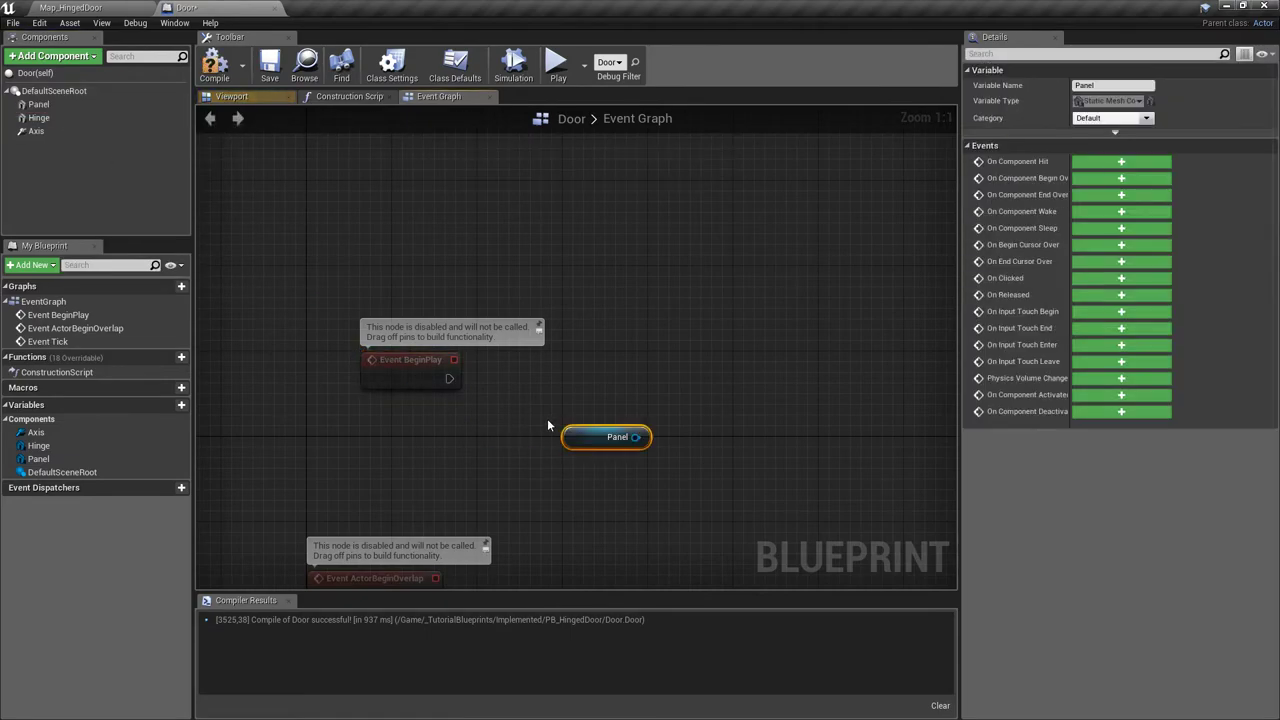
right_drag(695, 473, 561, 453)
Add a SetWorldRotation node that targets the Panel reference.
drag(480, 418, 566, 378)
text(set ro)
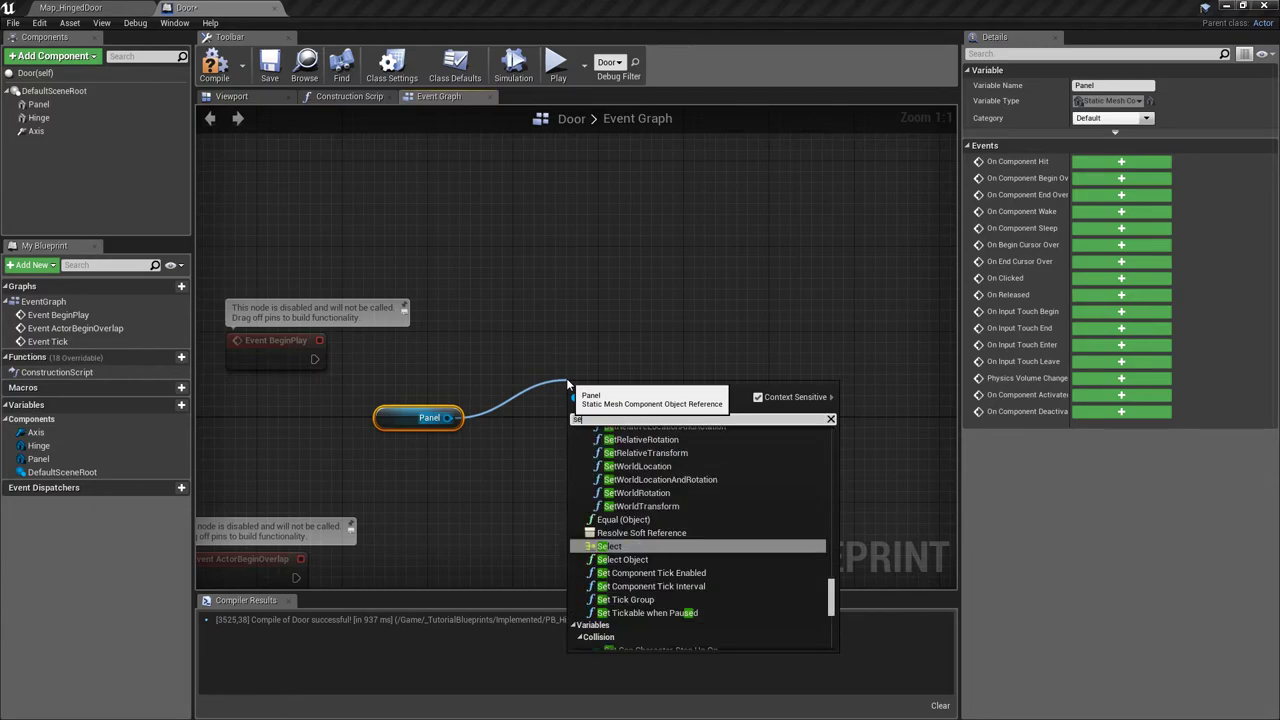
key(BackSpace)
key(BackSpace)
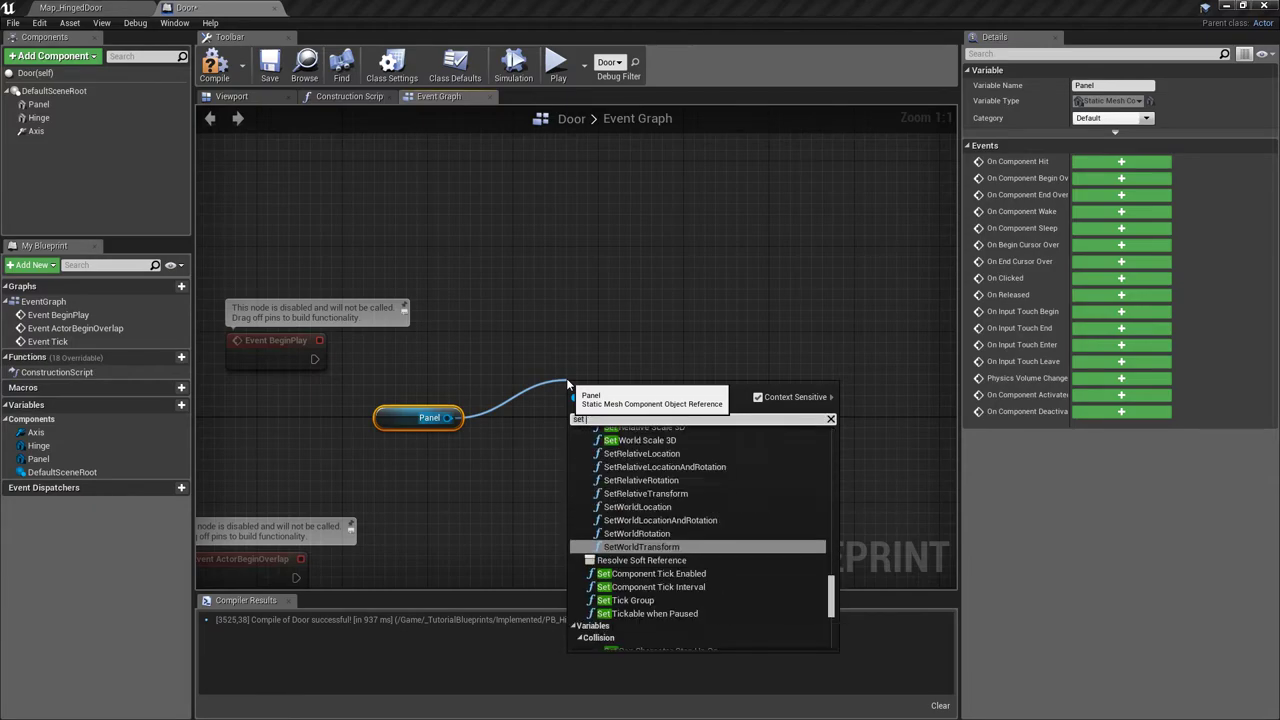
text(tran)
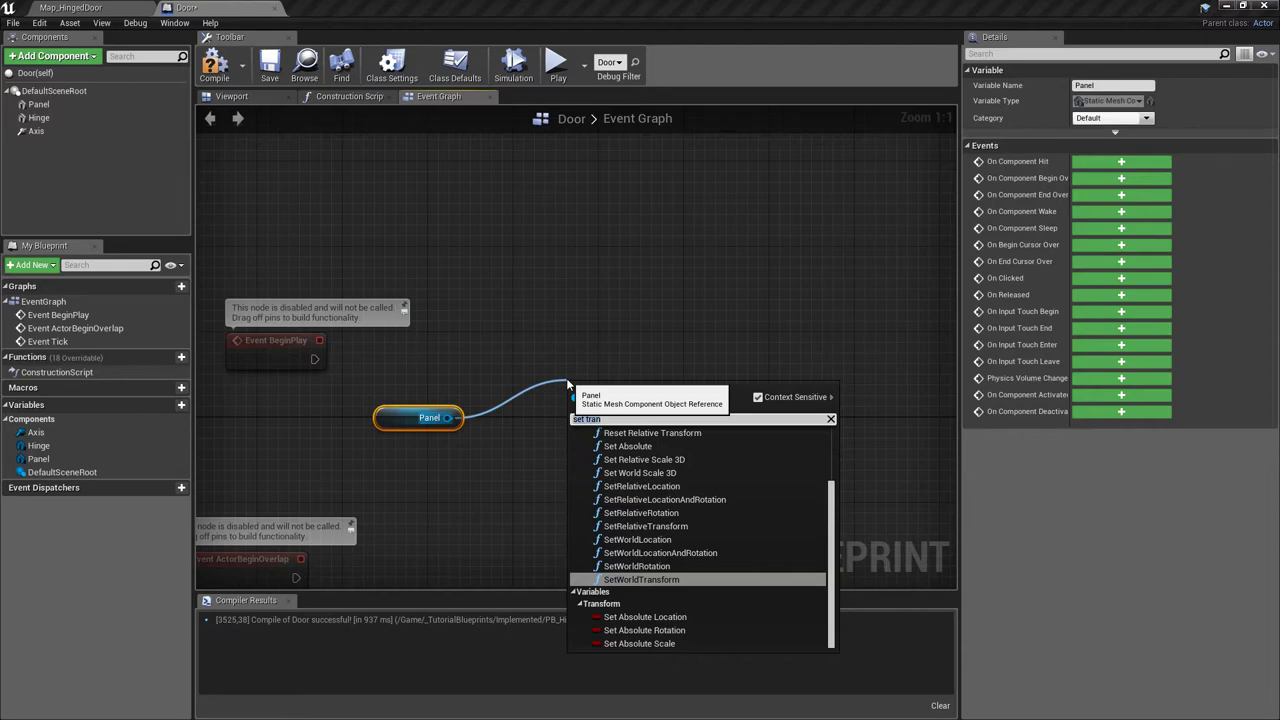
key(BackSpace)
key(BackSpace)
key(BackSpace)
key(BackSpace)
text(rotat)
key(Return)
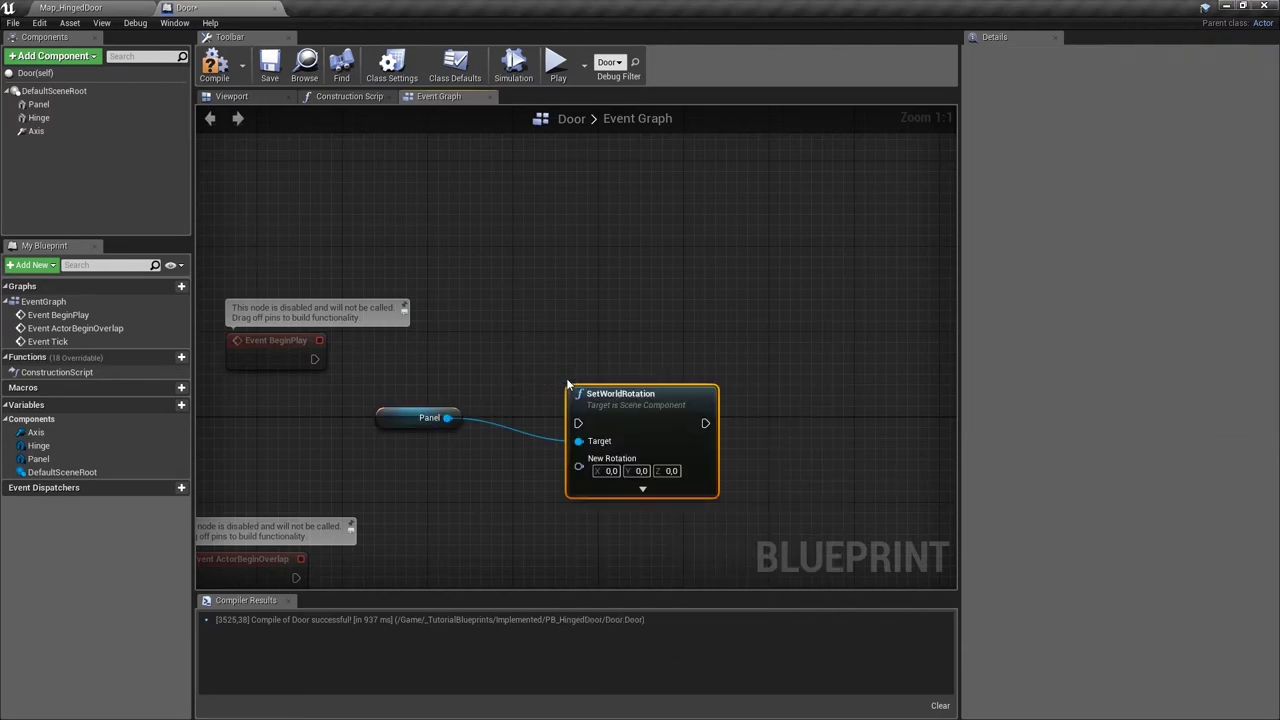
Add a SetWorldLocationAndRotation node targeting Panel, run it from Event BeginPlay, and place the Panel reference between the two nodes.
right_drag(641, 453, 555, 424)
drag(360, 389, 672, 353)
text(set)
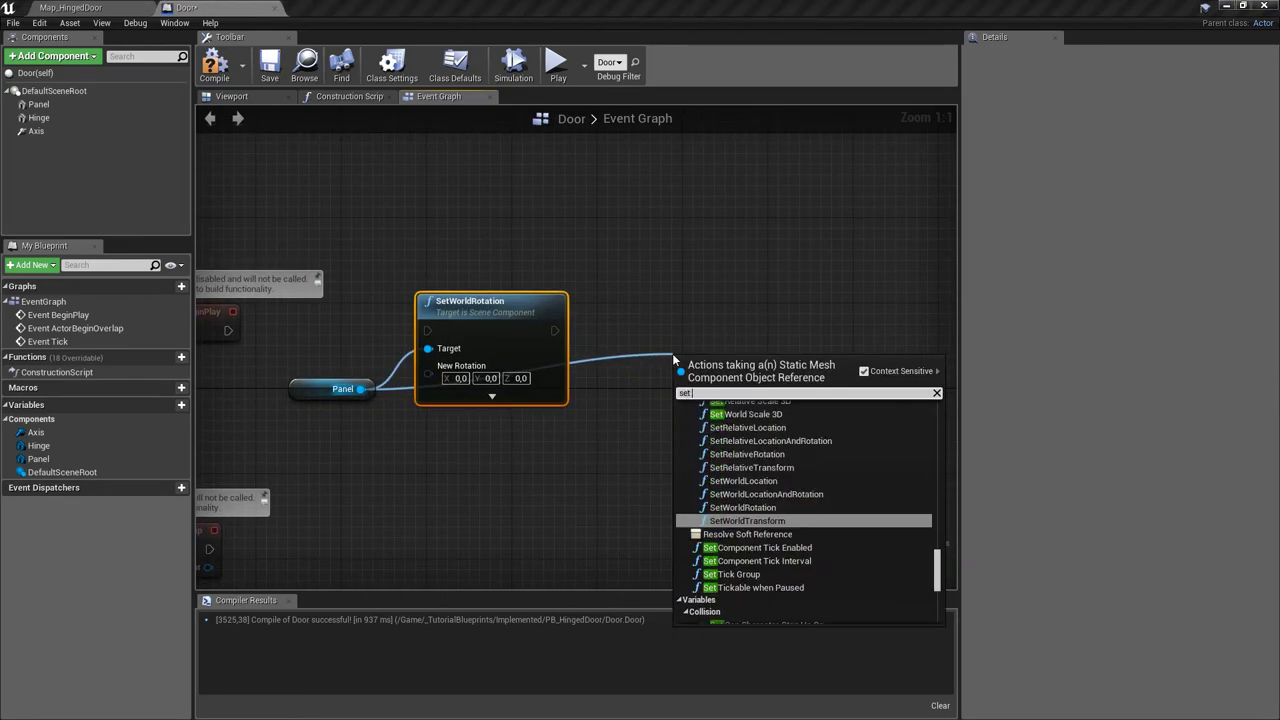
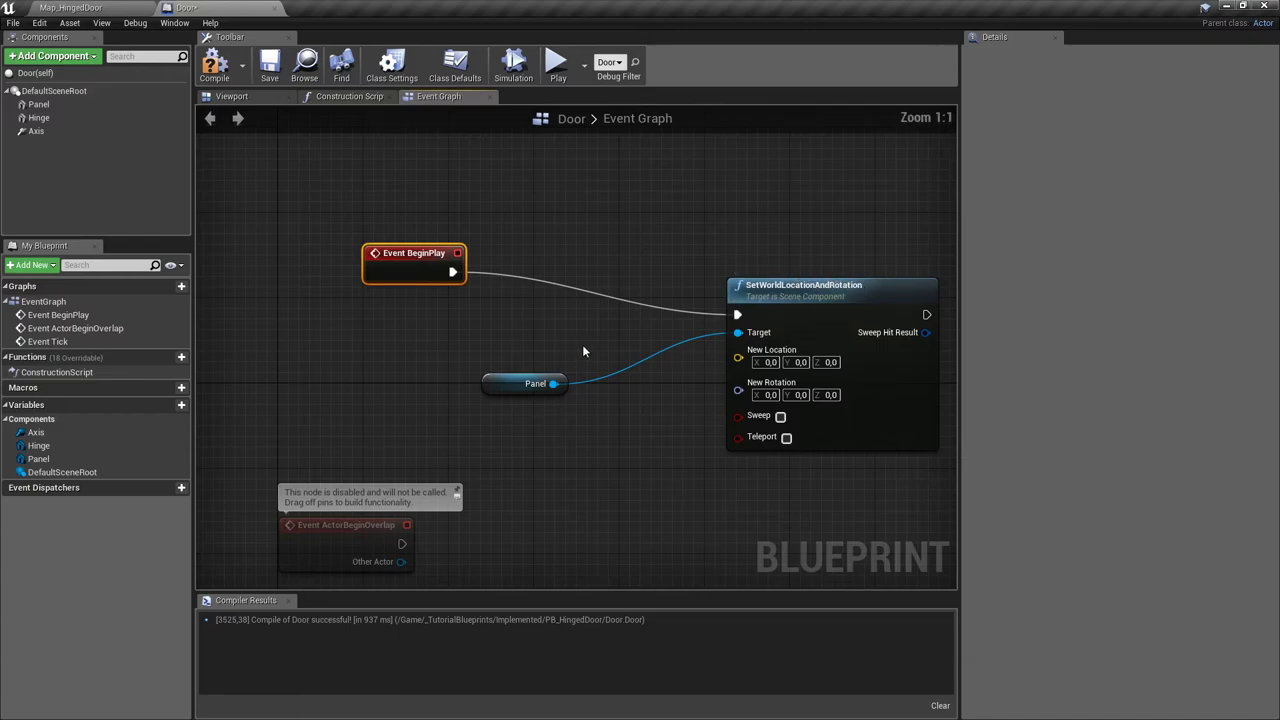
drag(497, 385, 539, 374)
right_drag(629, 428, 692, 400)
drag(608, 348, 608, 294)
right_drag(575, 351, 504, 357)
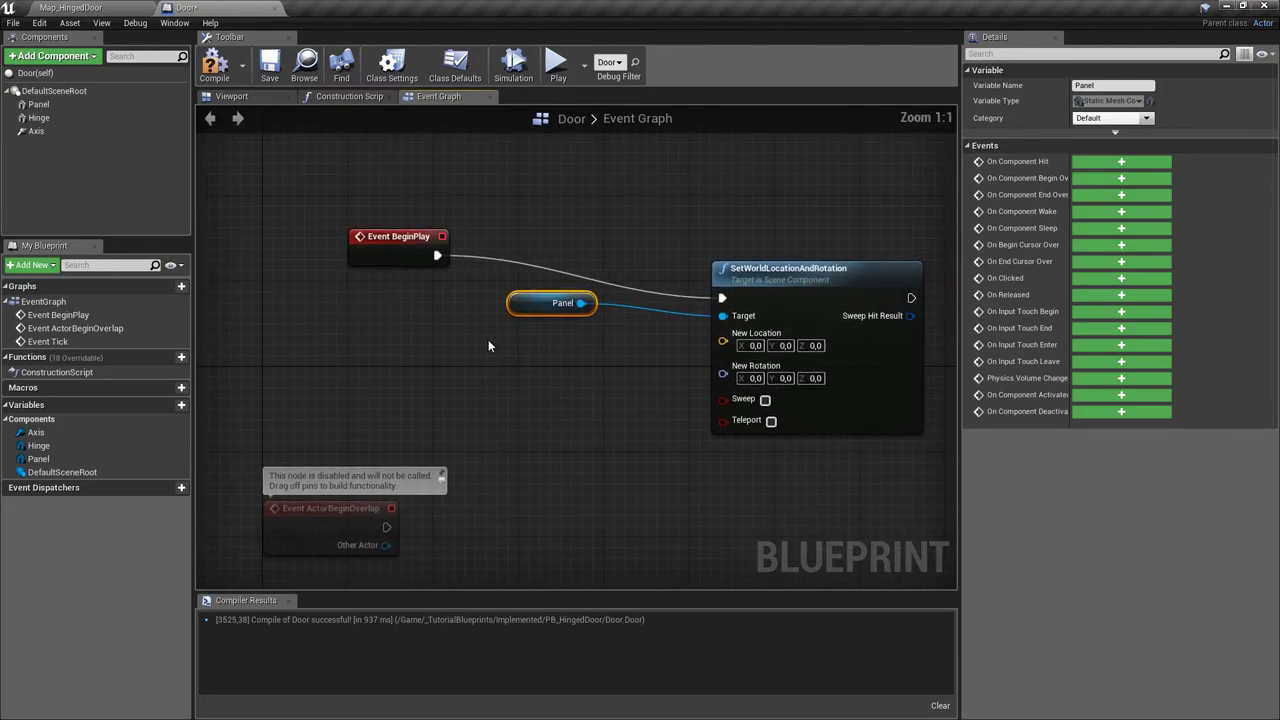
Add a GetActorTransform node with self as target and place it just below Event BeginPlay.
right_click(423, 348)
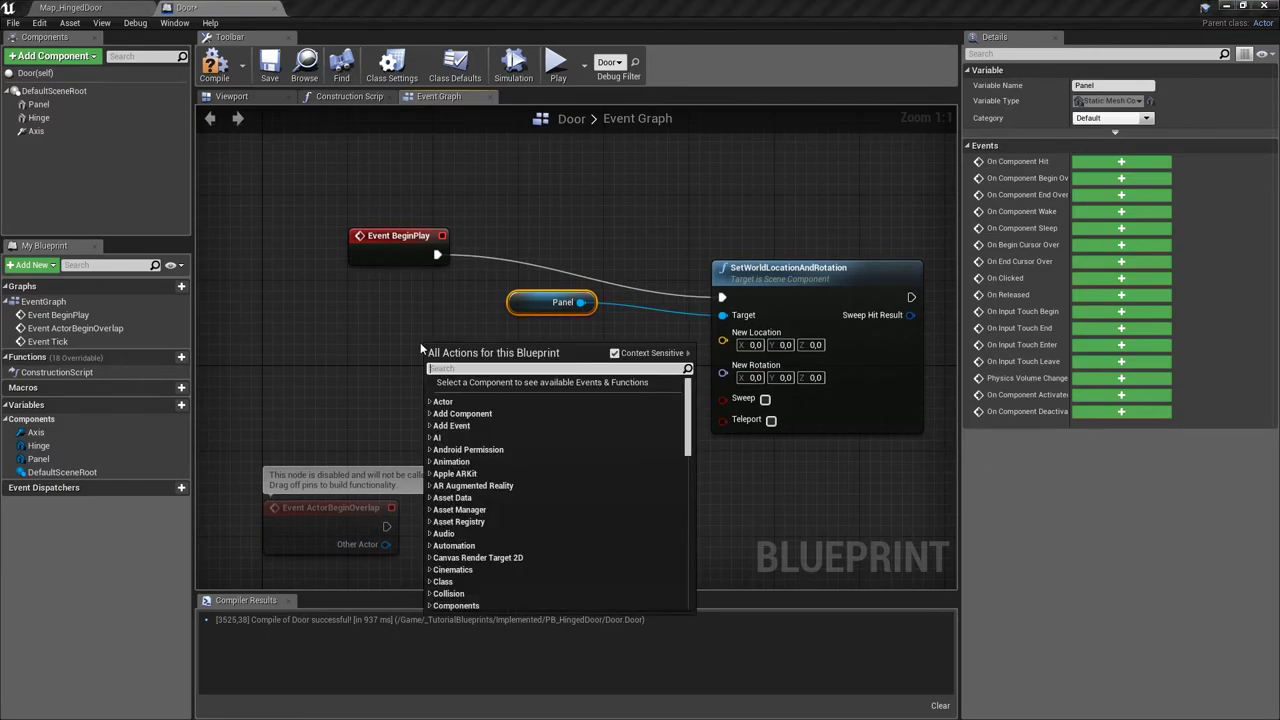
text(actor)
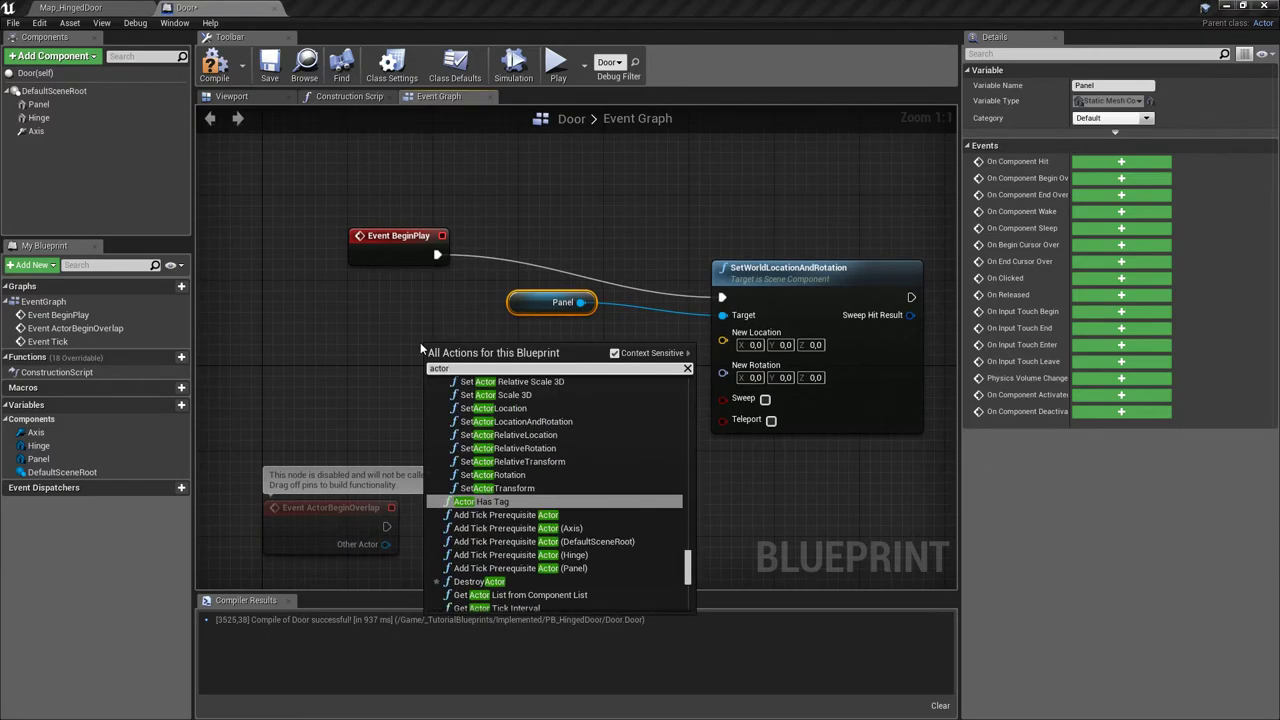
text( trans)
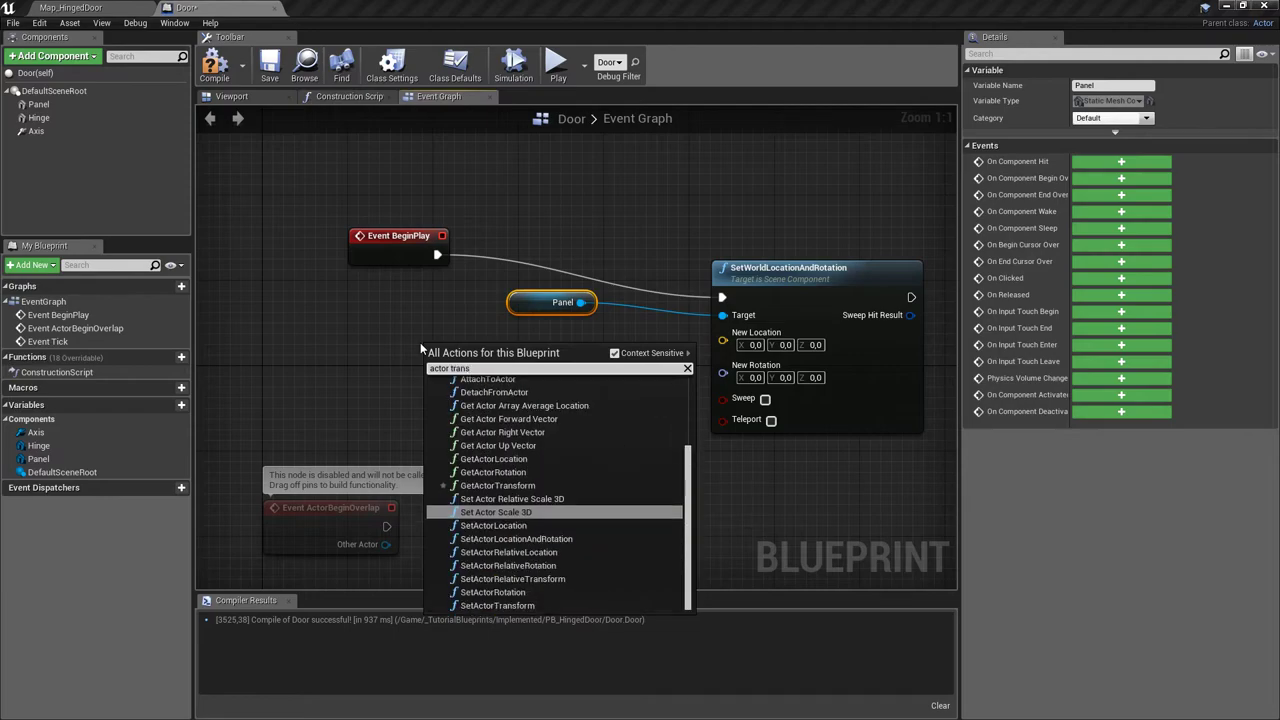
text(form)
key(Up)
key(Up)
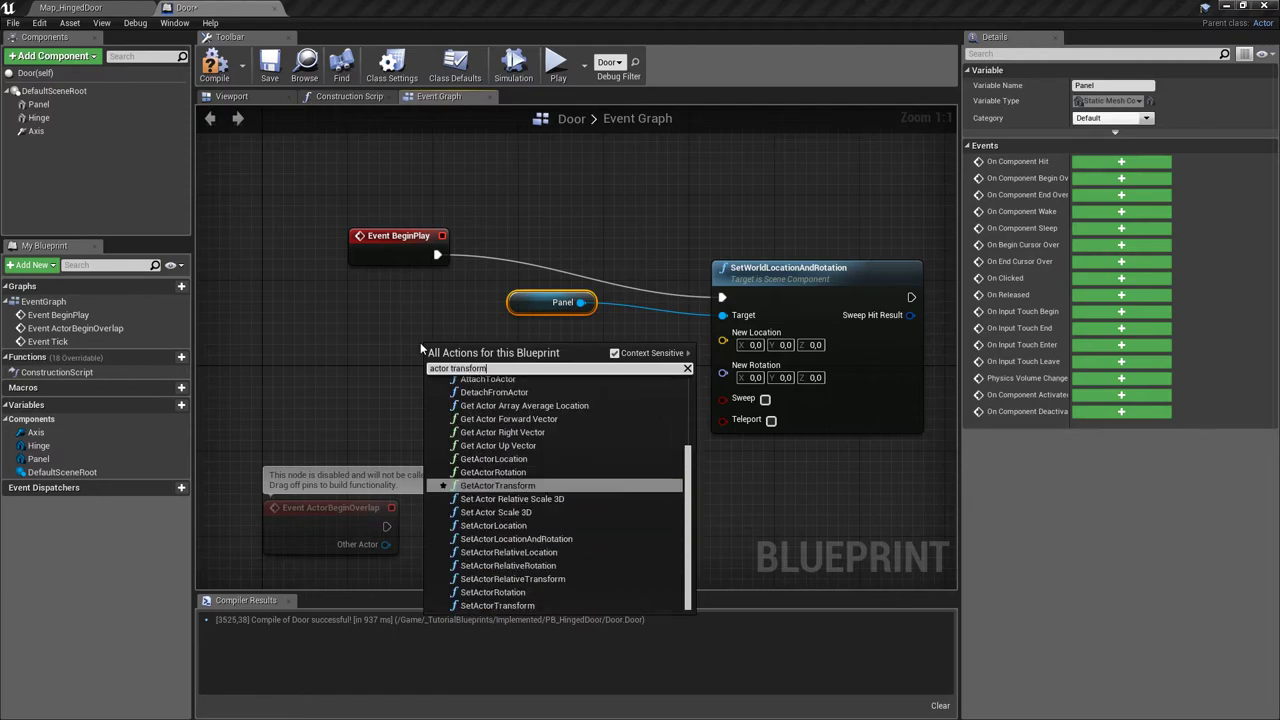
key(Return)
drag(455, 355, 358, 313)
Add a Transform Rotation node fed by GetActorTransform and move SetWorldLocationAndRotation further along to make room.
right_drag(464, 400, 520, 400)
drag(520, 340, 550, 358)
text(transform)
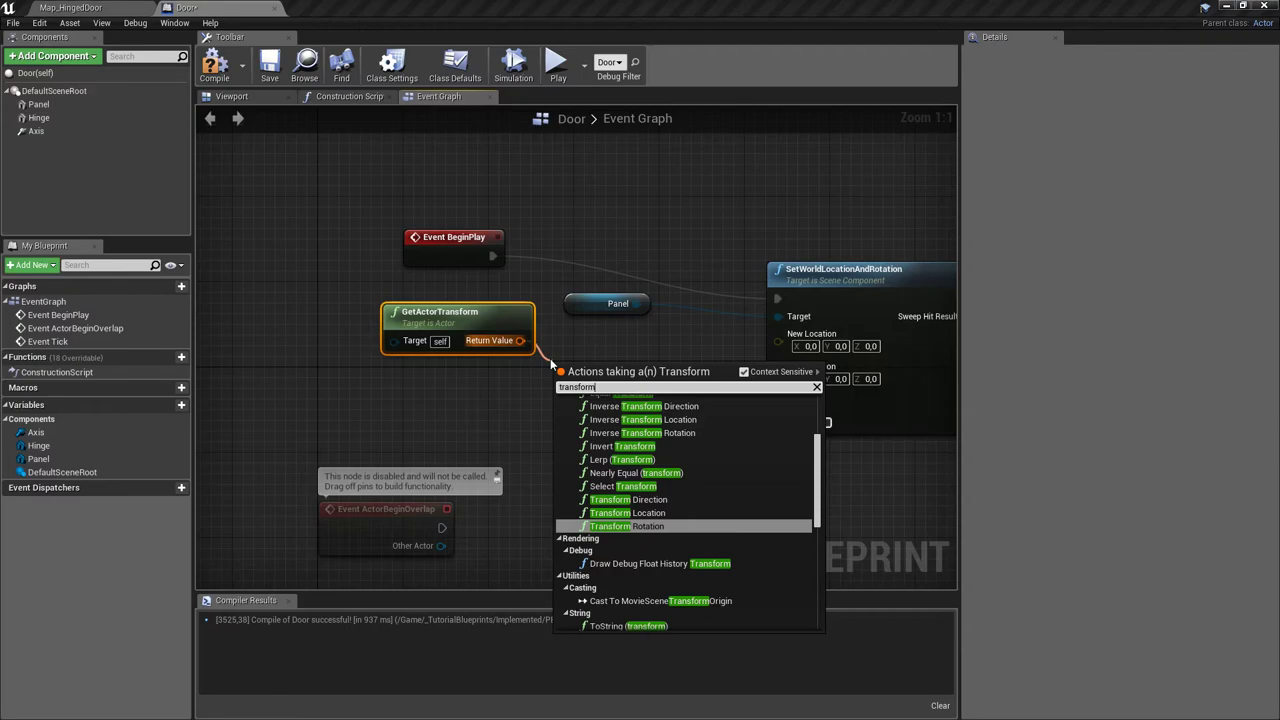
key(Return)
right_drag(345, 342, 245, 294)
drag(245, 294, 474, 349)
right_drag(474, 349, 504, 370)
drag(824, 246, 918, 224)
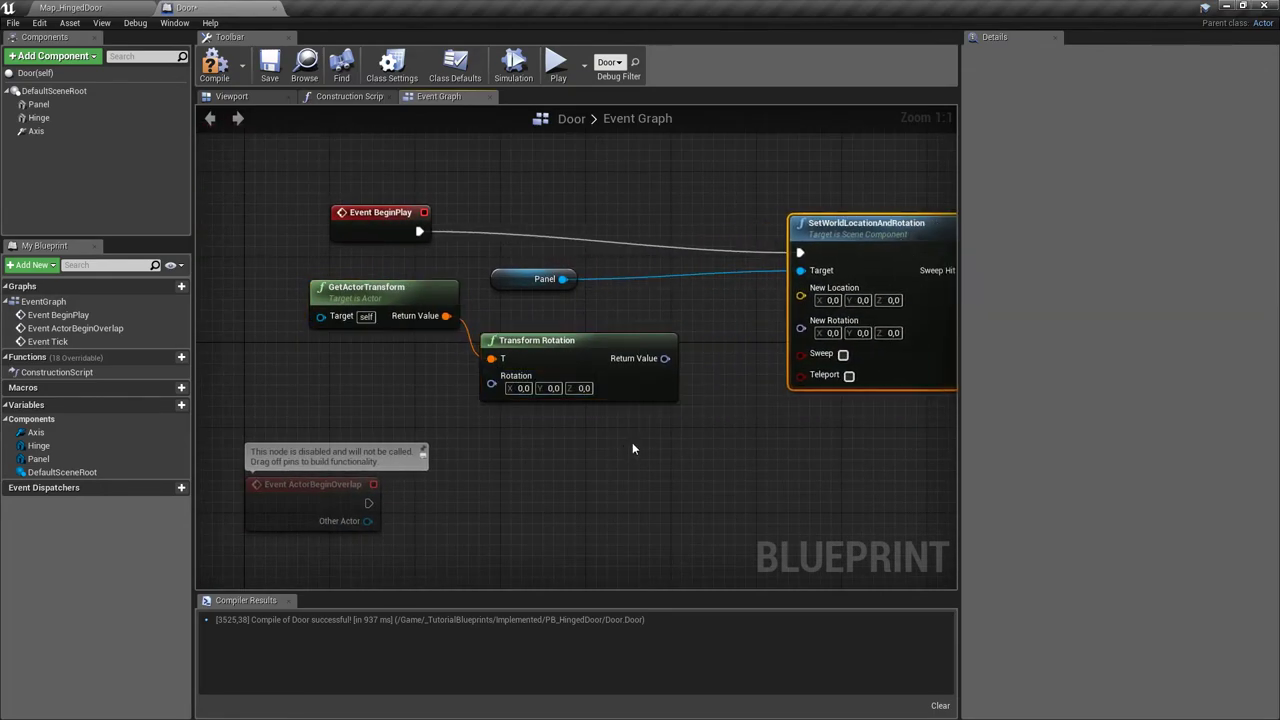
Add a Transform Location node fed by the return value of GetActorTransform.
right_drag(632, 442, 699, 409)
drag(512, 283, 568, 411)
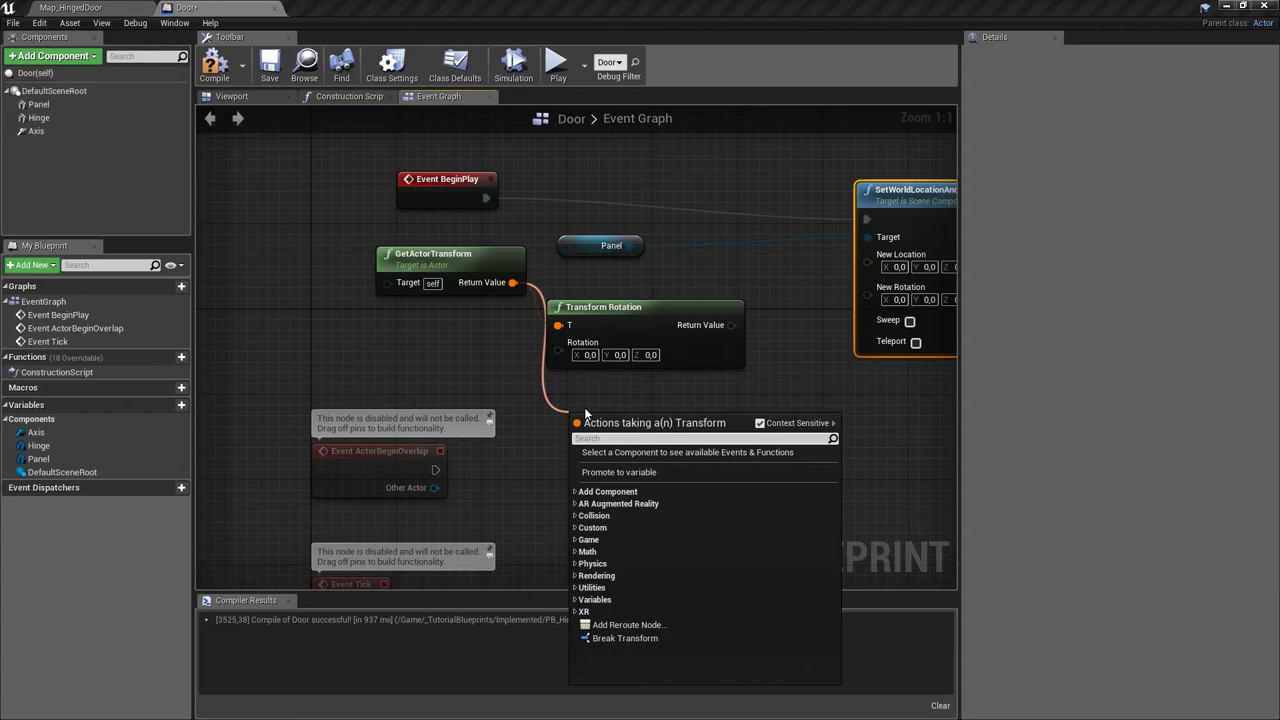
text(transform loca)
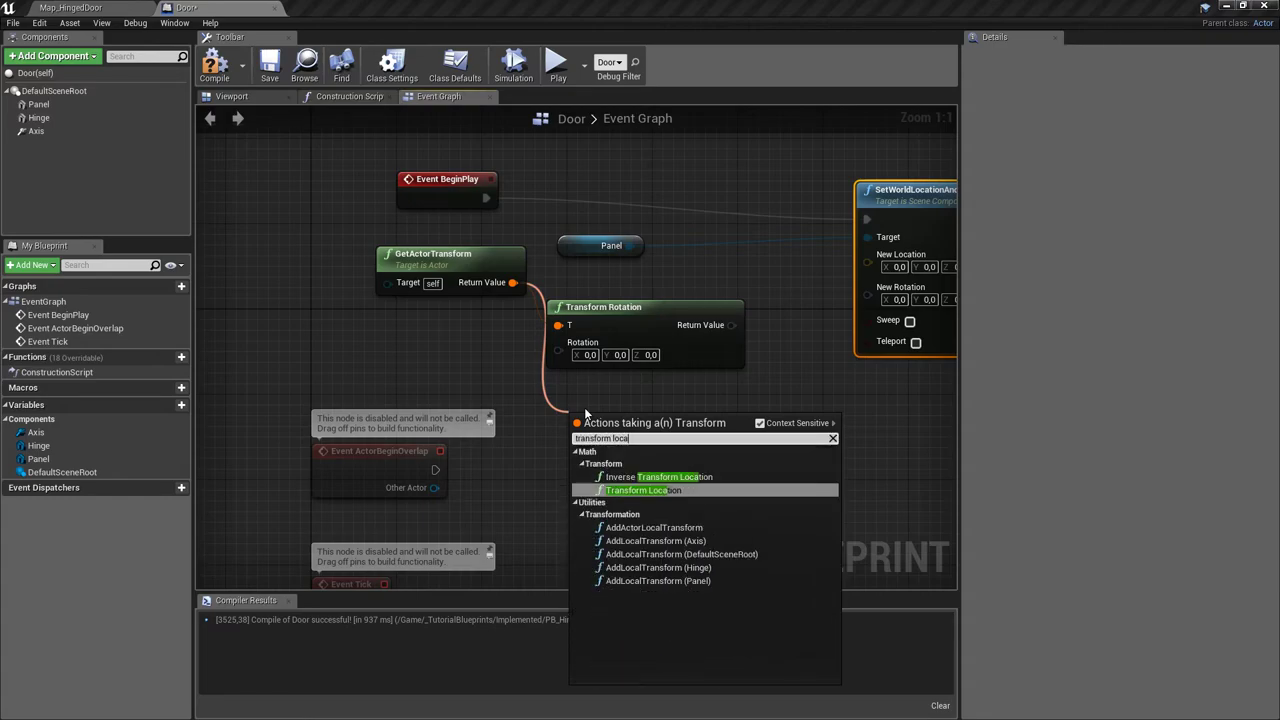
key(Return)
right_drag(746, 414, 624, 428)
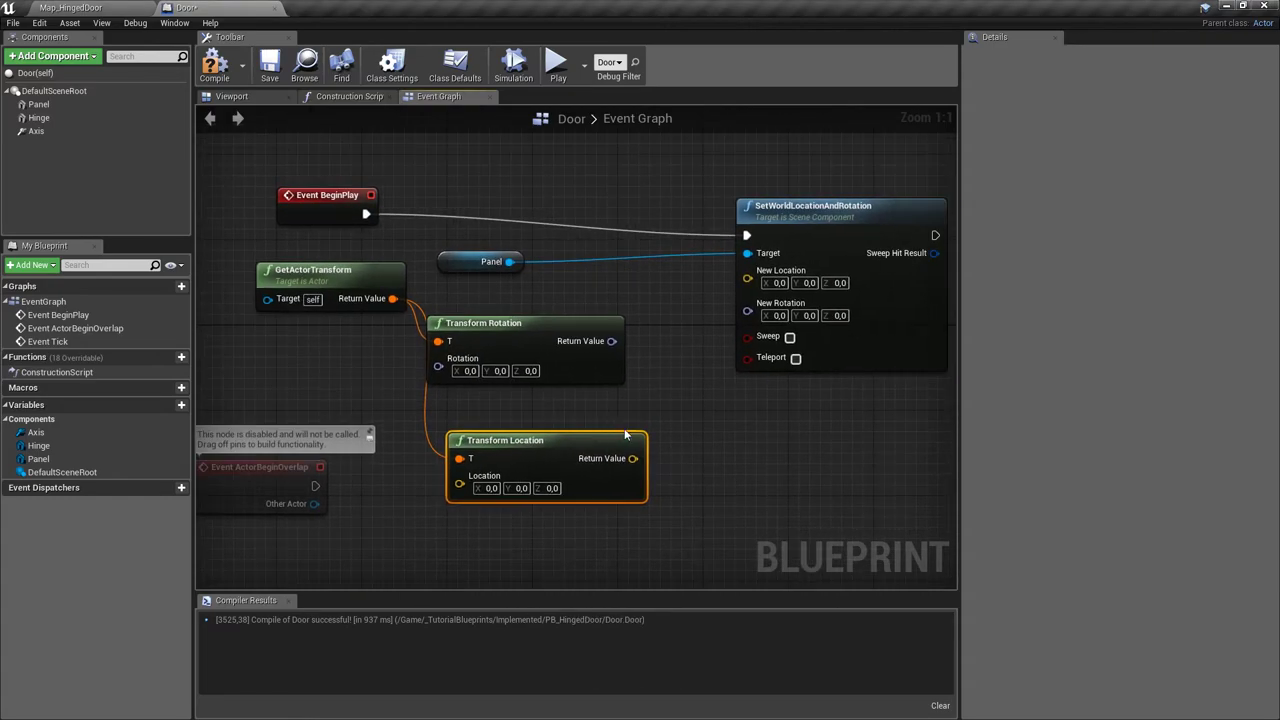
Connect Transform Location to New Location and Transform Rotation to New Rotation, and arrange the nodes between GetActorTransform and SetWorldLocationAndRotation.
drag(632, 458, 747, 272)
drag(580, 331, 583, 535)
drag(388, 386, 540, 538)
drag(584, 542, 747, 296)
right_drag(538, 467, 506, 515)
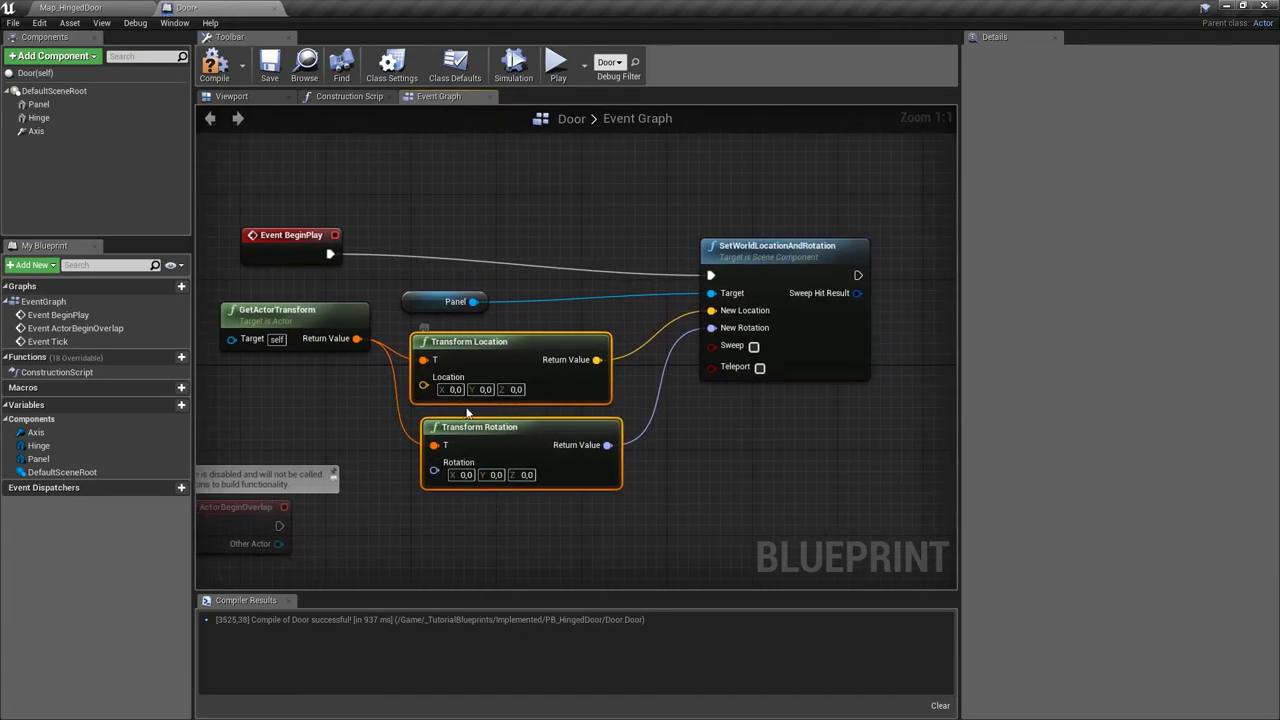
right_drag(466, 414, 552, 395)
drag(362, 287, 340, 351)
right_drag(607, 385, 542, 351)
Examine the Panel's location and rotation relative to the hinge in the viewport, comparing them with the transform nodes in the Event Graph.
click(243, 96)
right_drag(480, 226, 641, 270)
click(641, 270)
drag(641, 270, 659, 319)
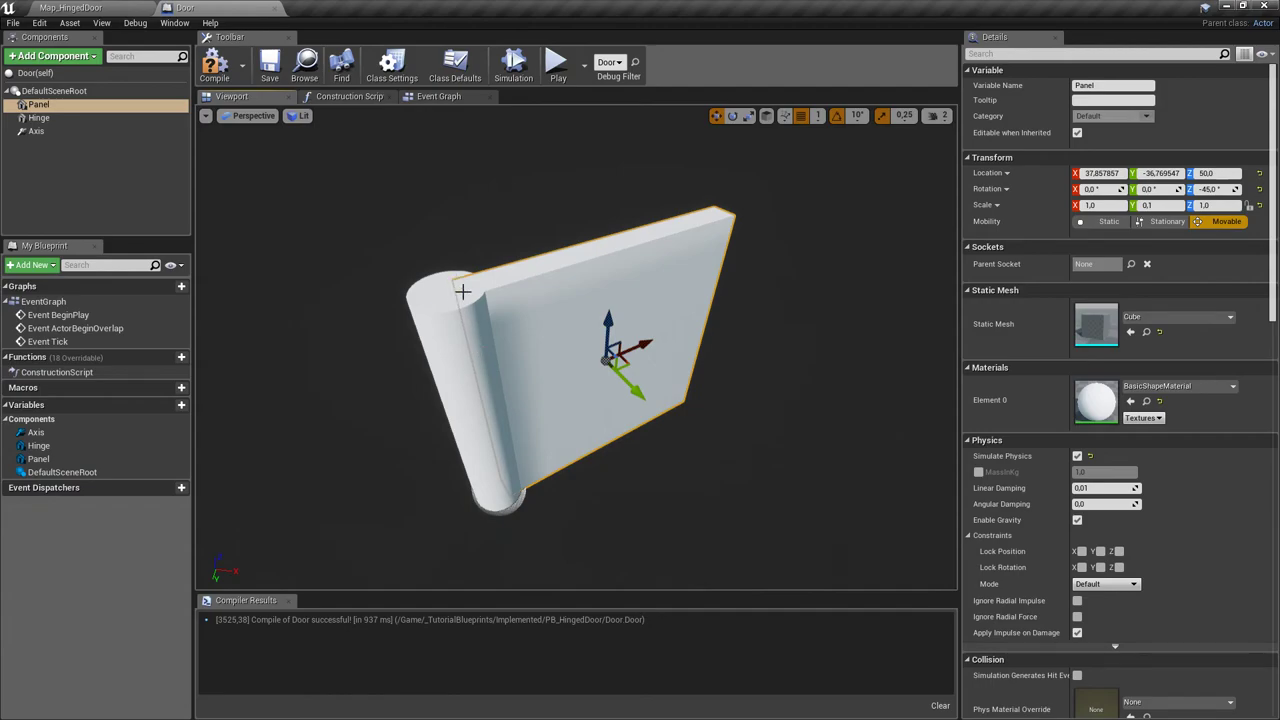
drag(477, 370, 680, 450)
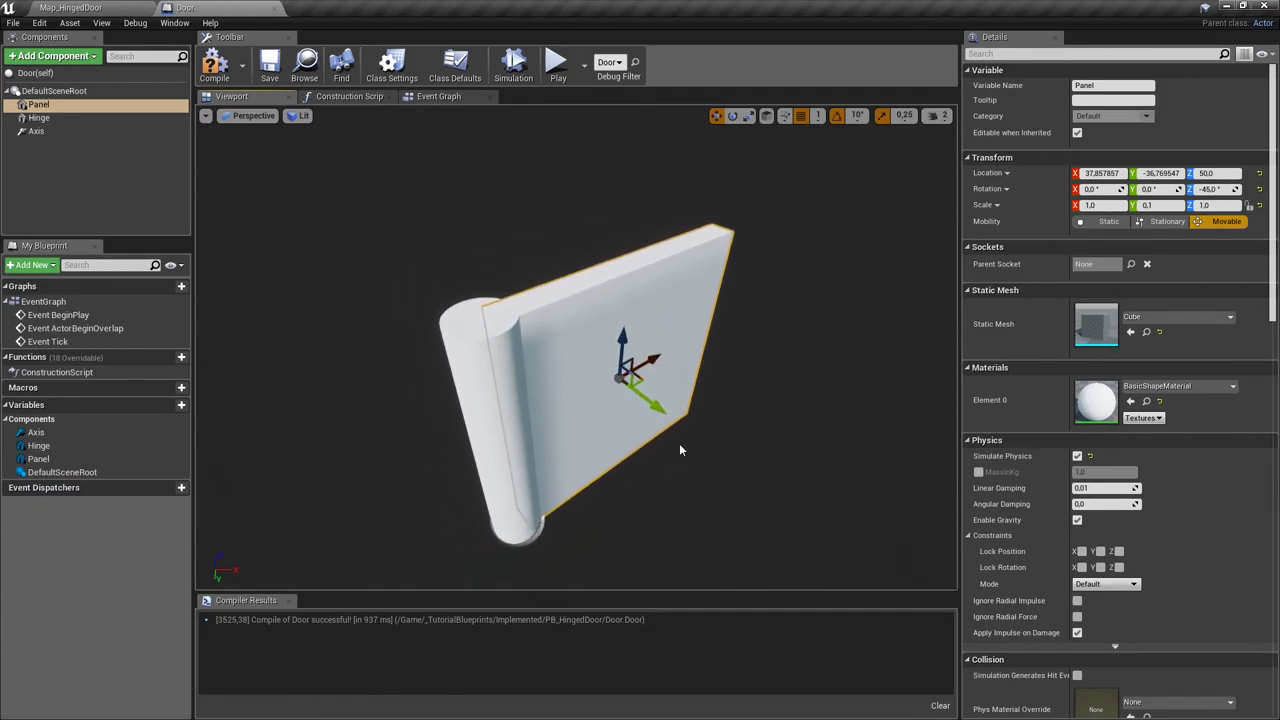
drag(468, 337, 440, 359)
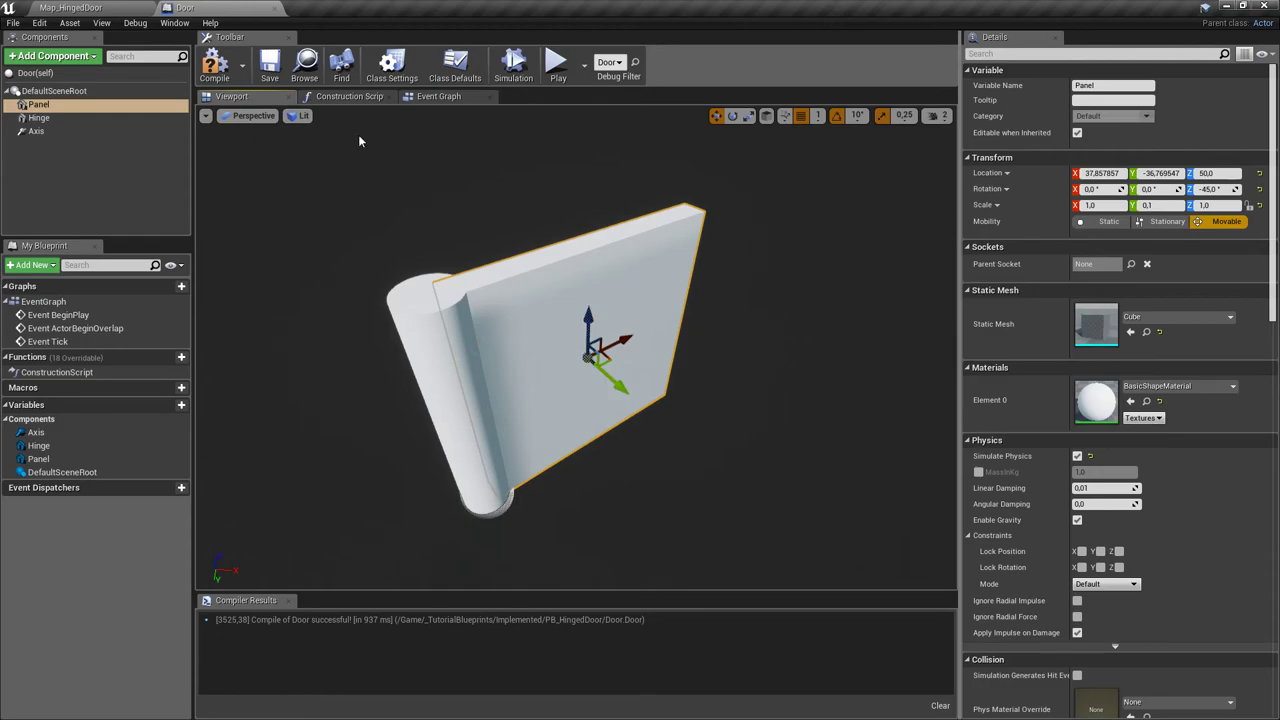
click(438, 96)
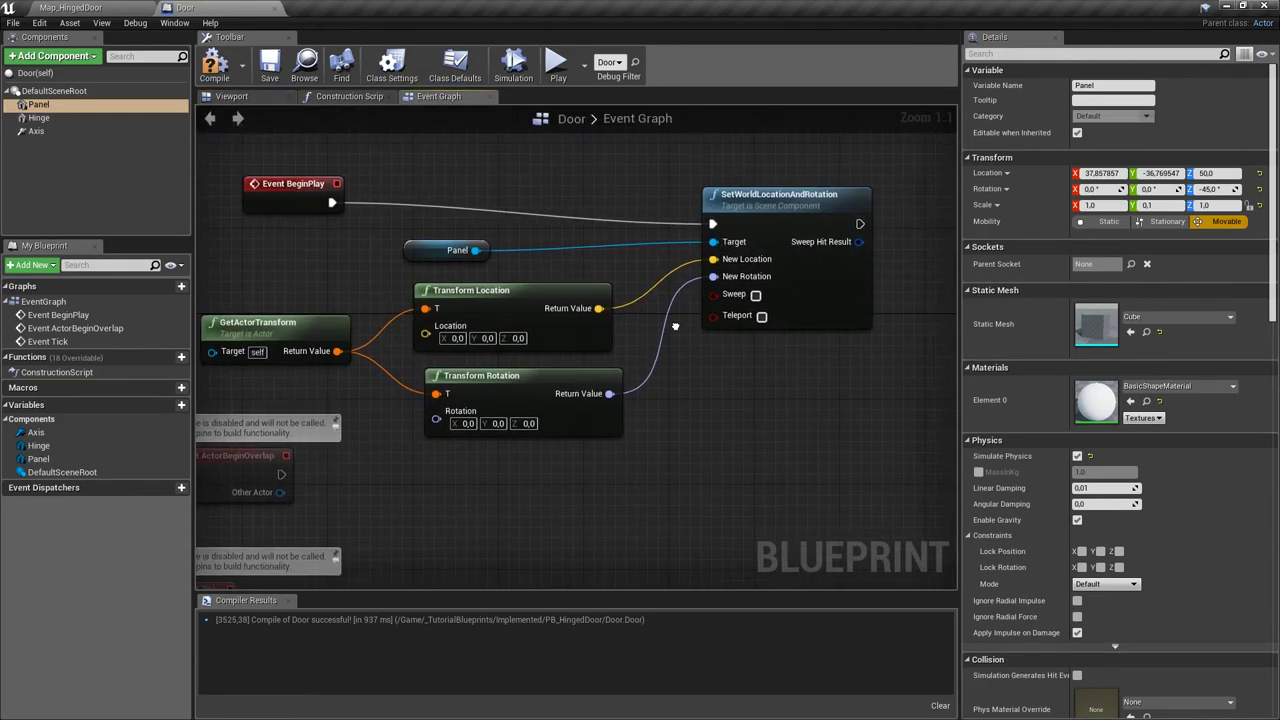
right_drag(676, 326, 670, 326)
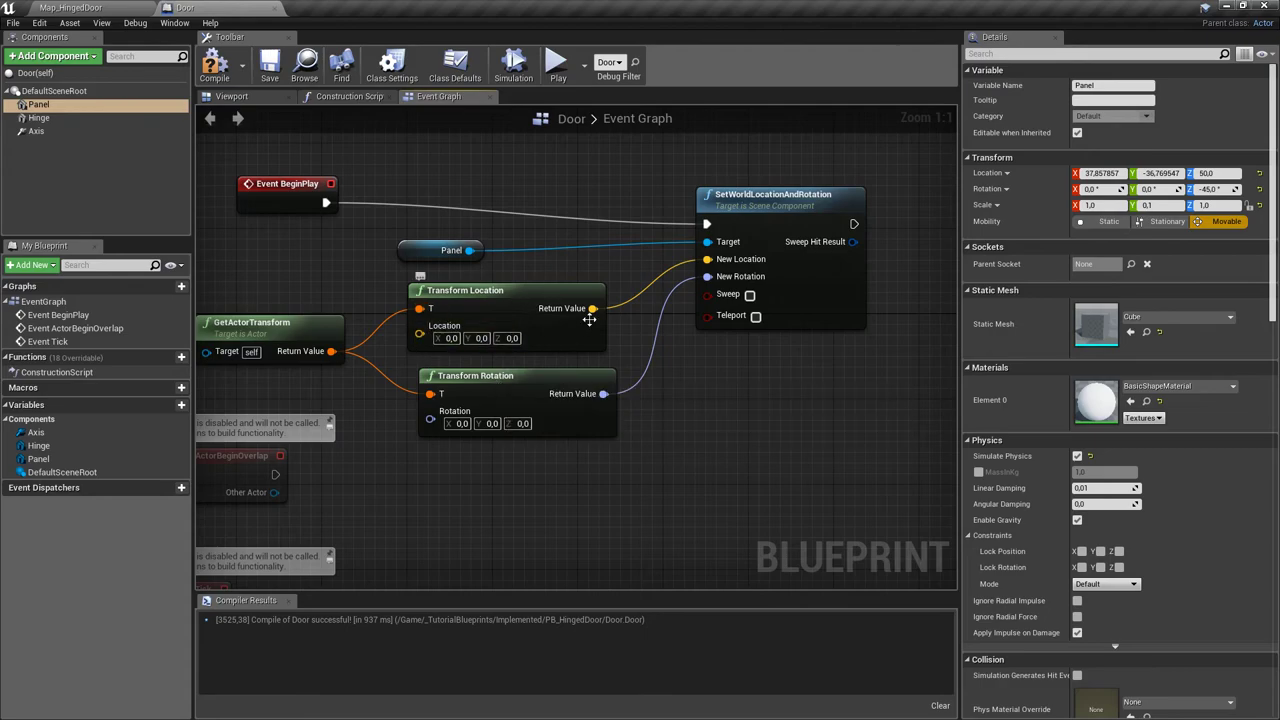
click(274, 98)
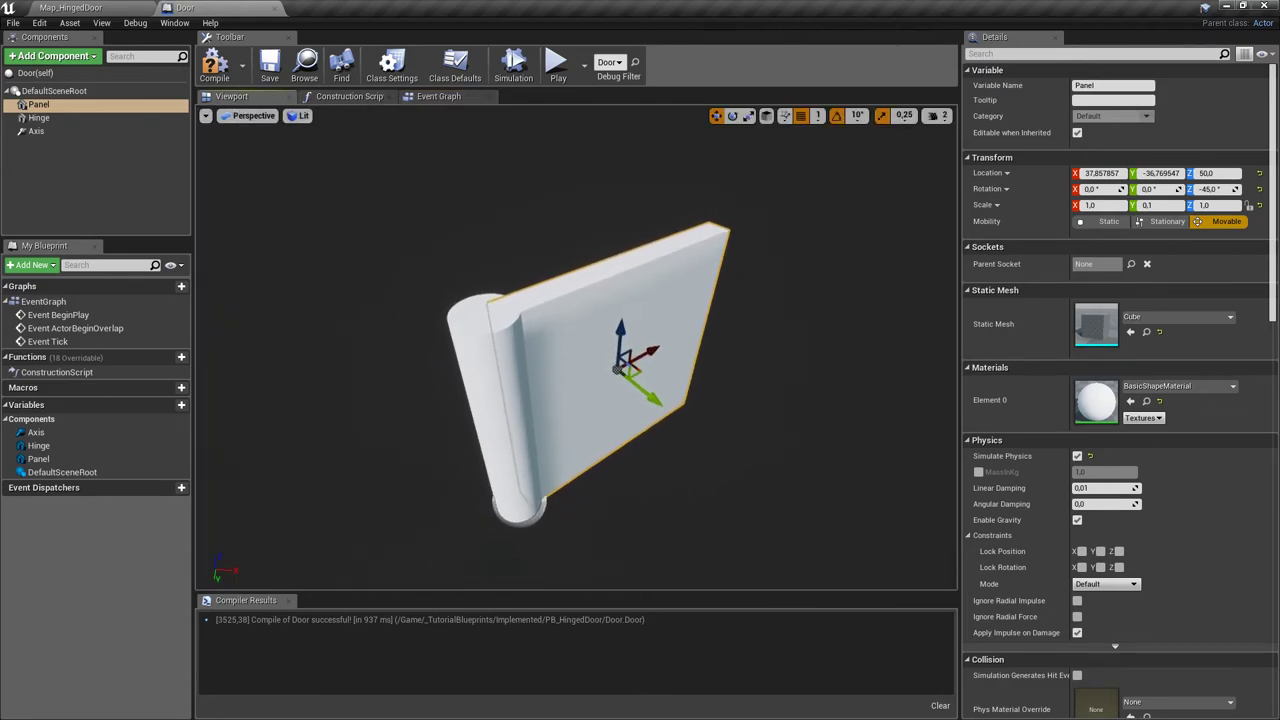
scroll(522, 313, up, 2)
right_drag(648, 321, 632, 270)
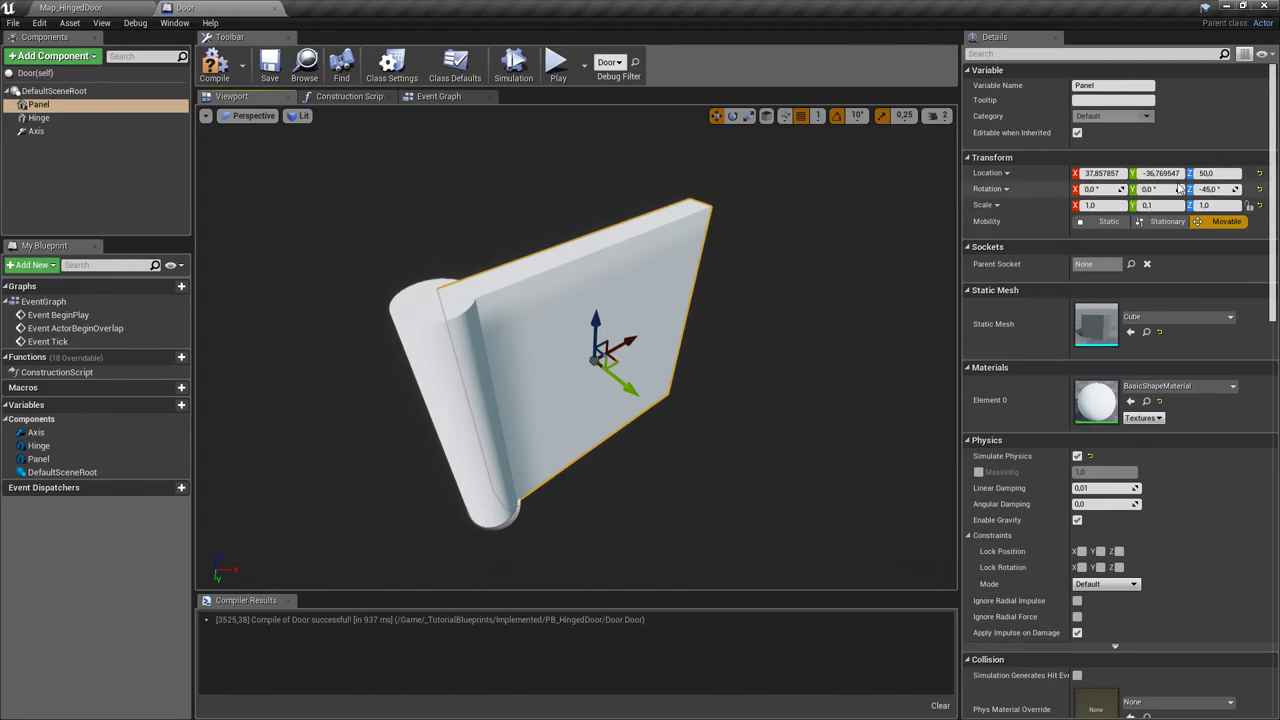
click(426, 99)
click(481, 408)
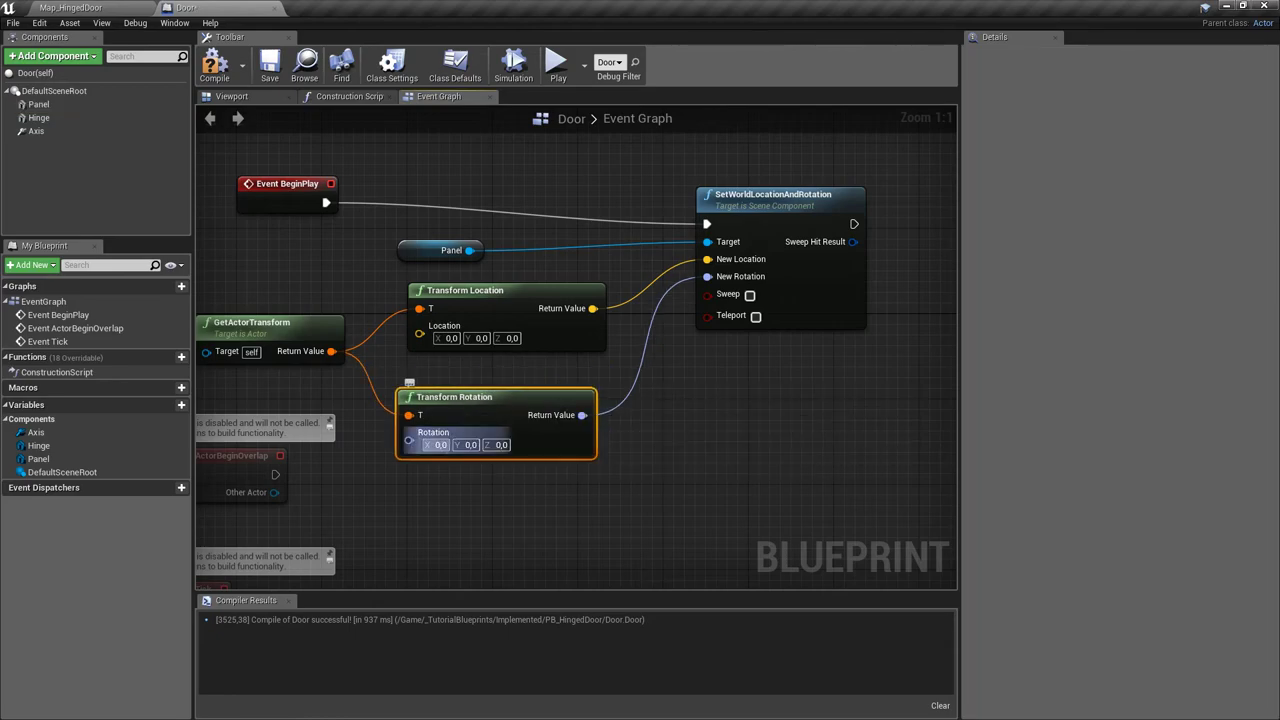
Try a Z rotation of 0° on the Panel and move it against the hinge at about X 53, Y -1, and undo both changes.
click(268, 97)
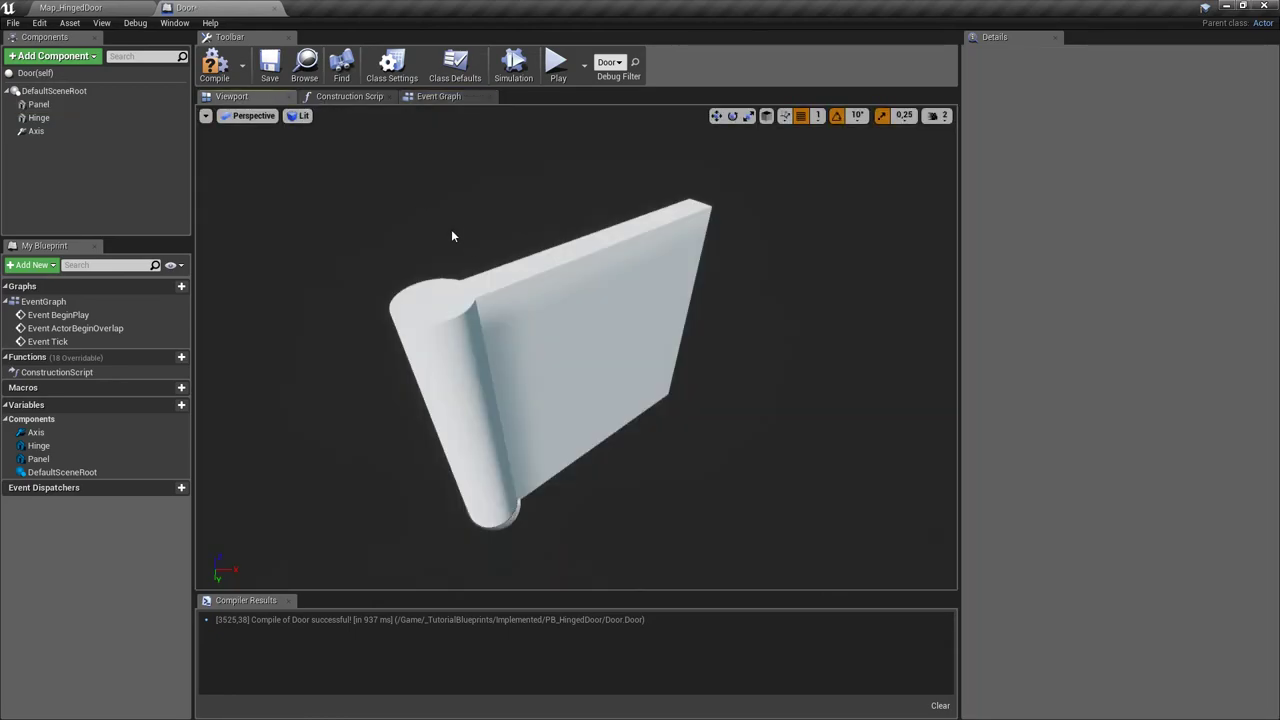
click(494, 263)
click(1226, 189)
text(0)
key(Return)
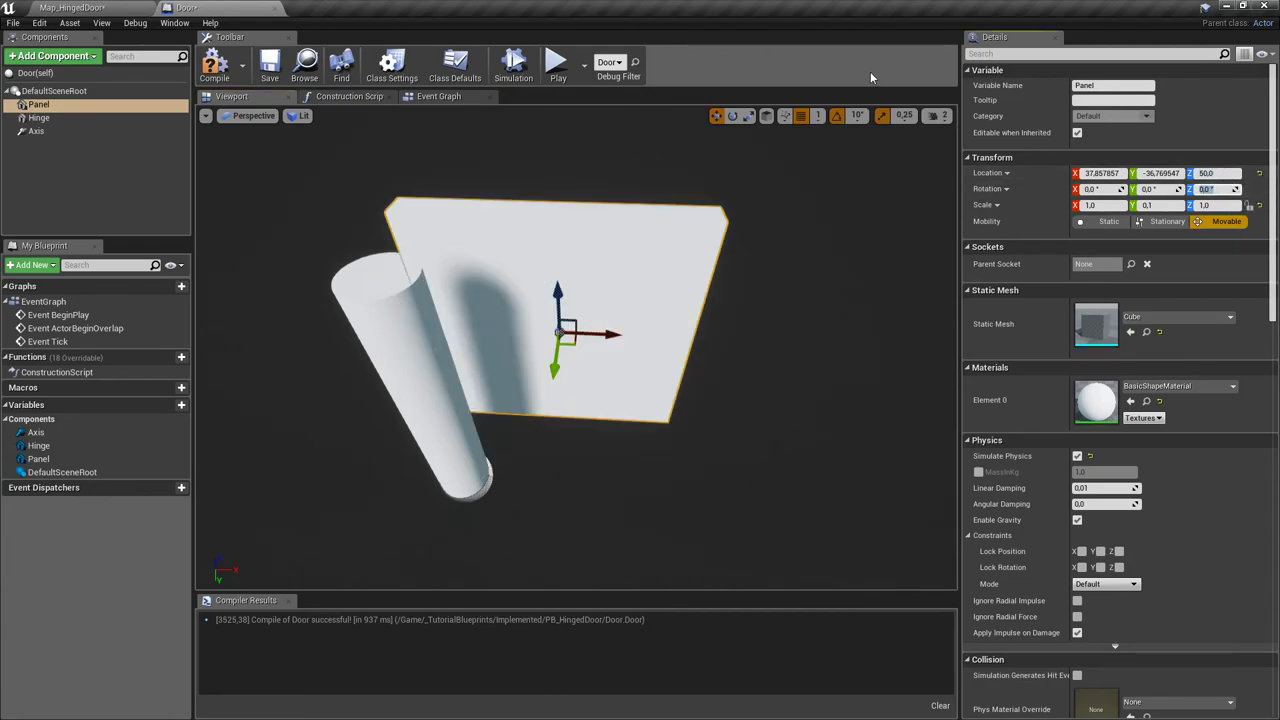
middle_drag(612, 304, 647, 304)
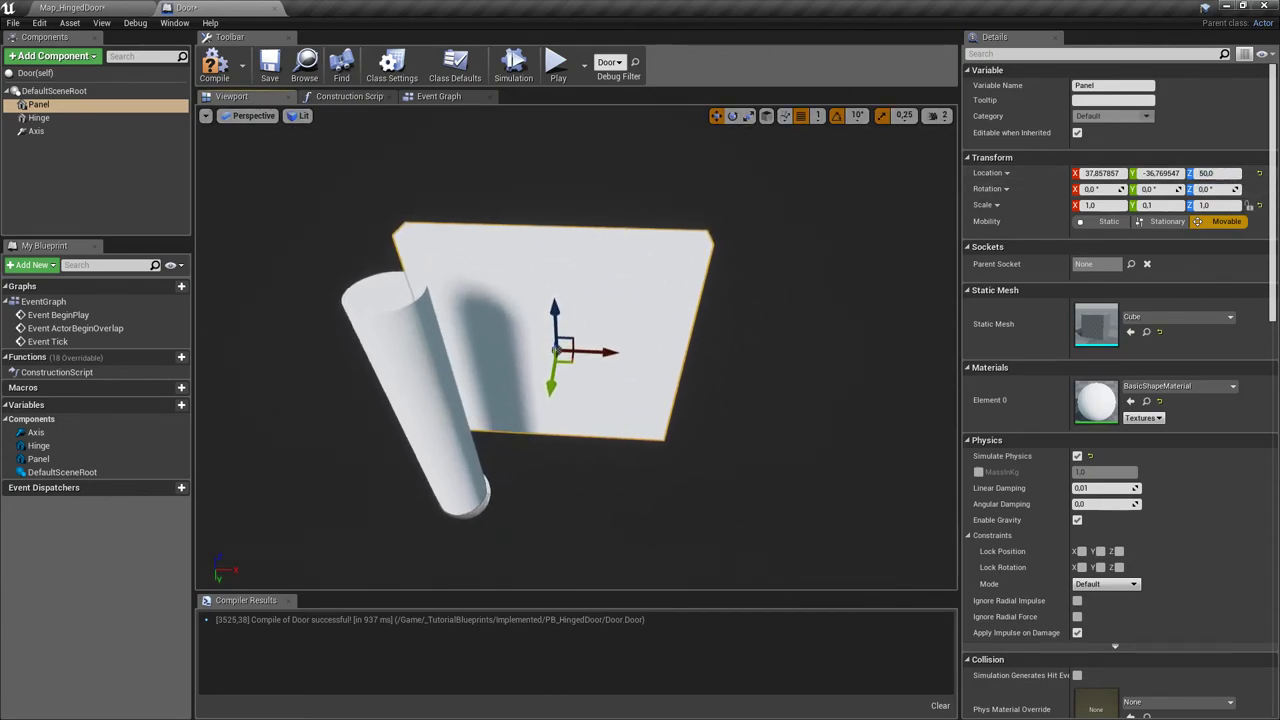
drag(570, 362, 604, 441)
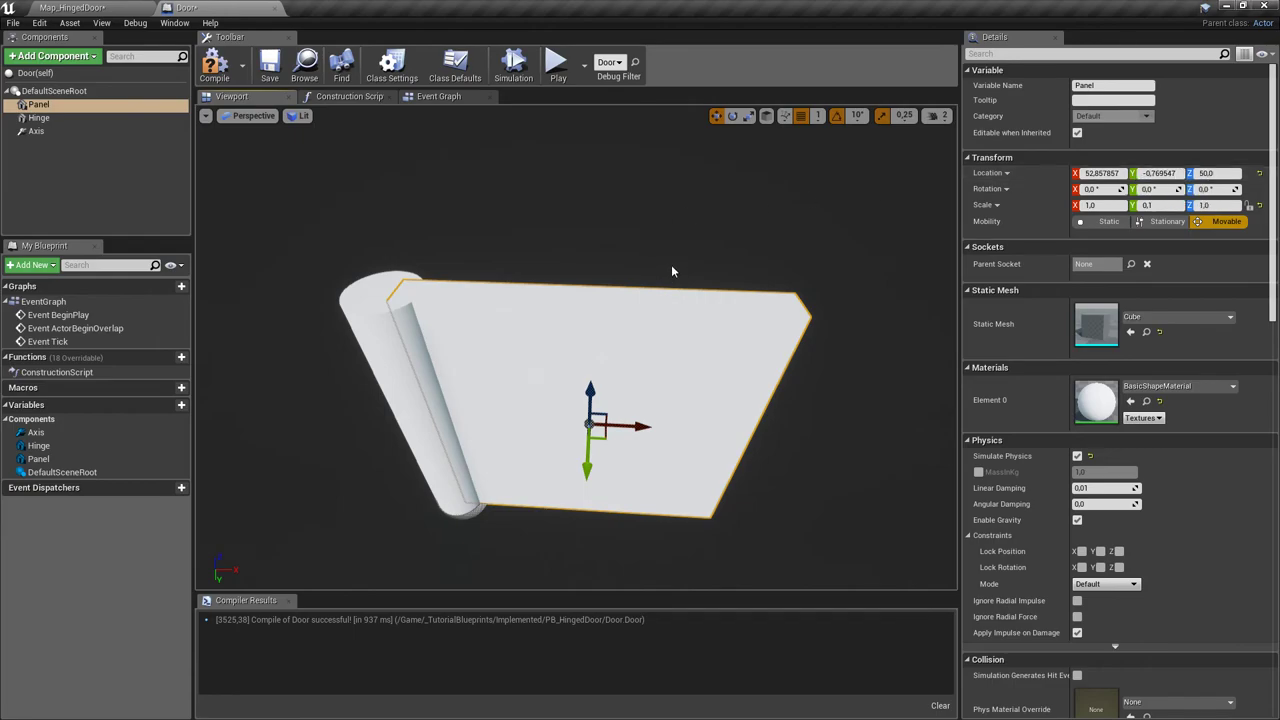
key(ctrl+z)
key(ctrl+z)
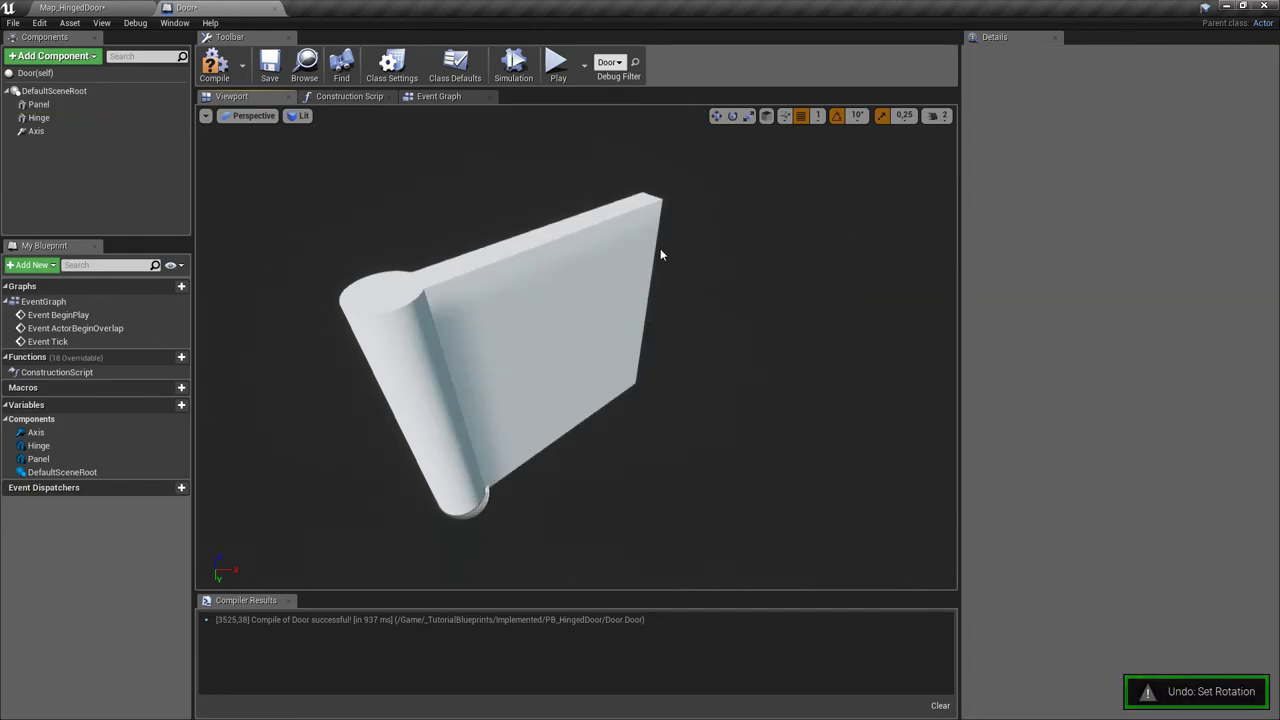
Set the Transform Location node's Location to X 59 and Z 50, checking the Panel's own height in the viewport.
click(455, 97)
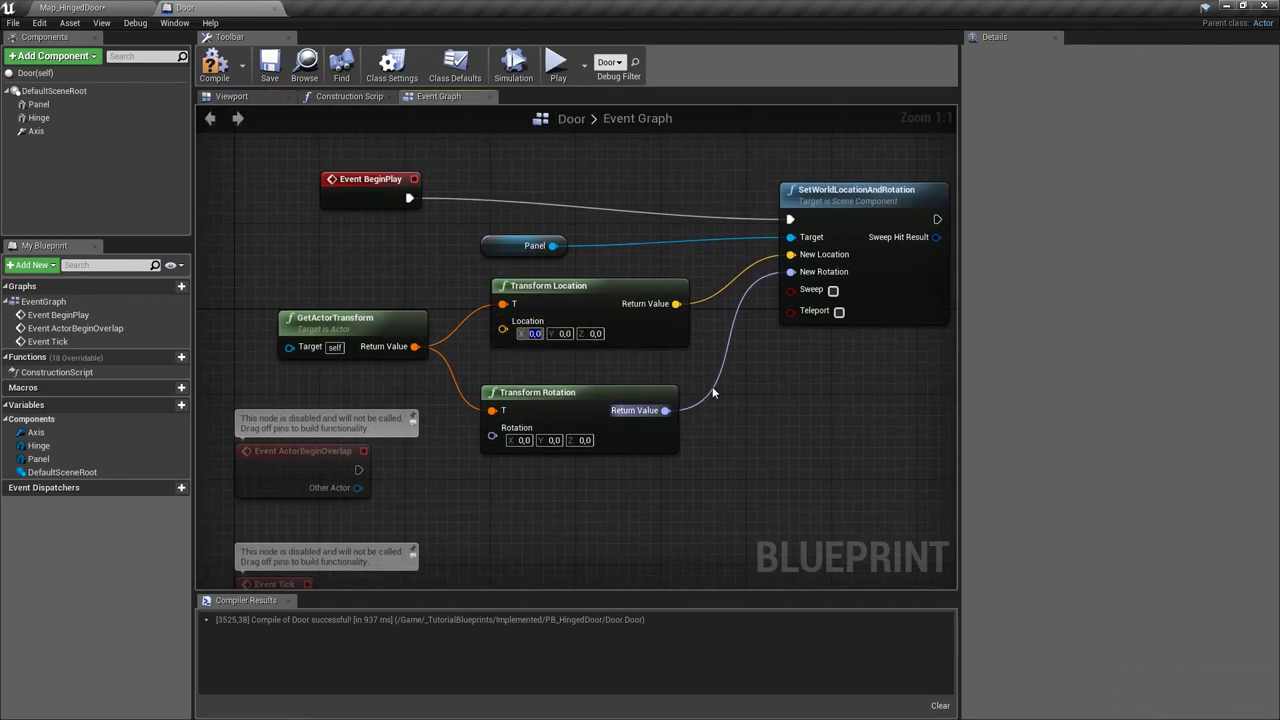
text(59)
key(Return)
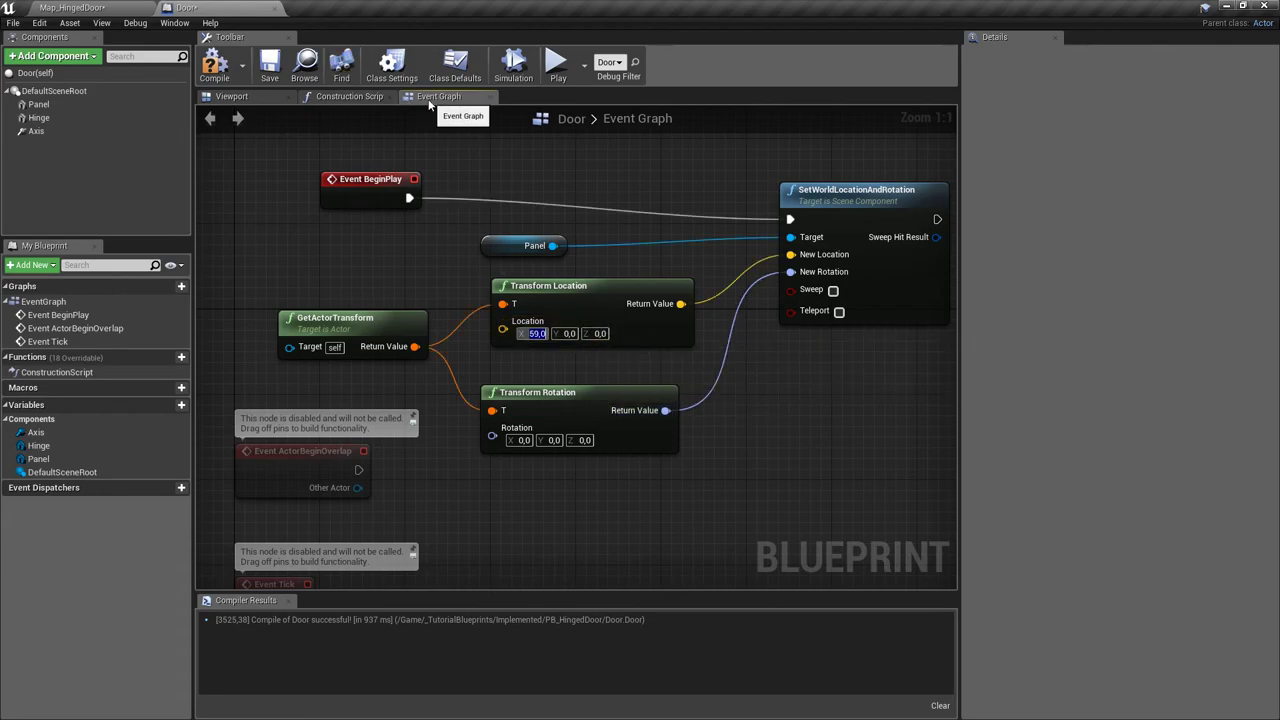
click(254, 98)
click(630, 209)
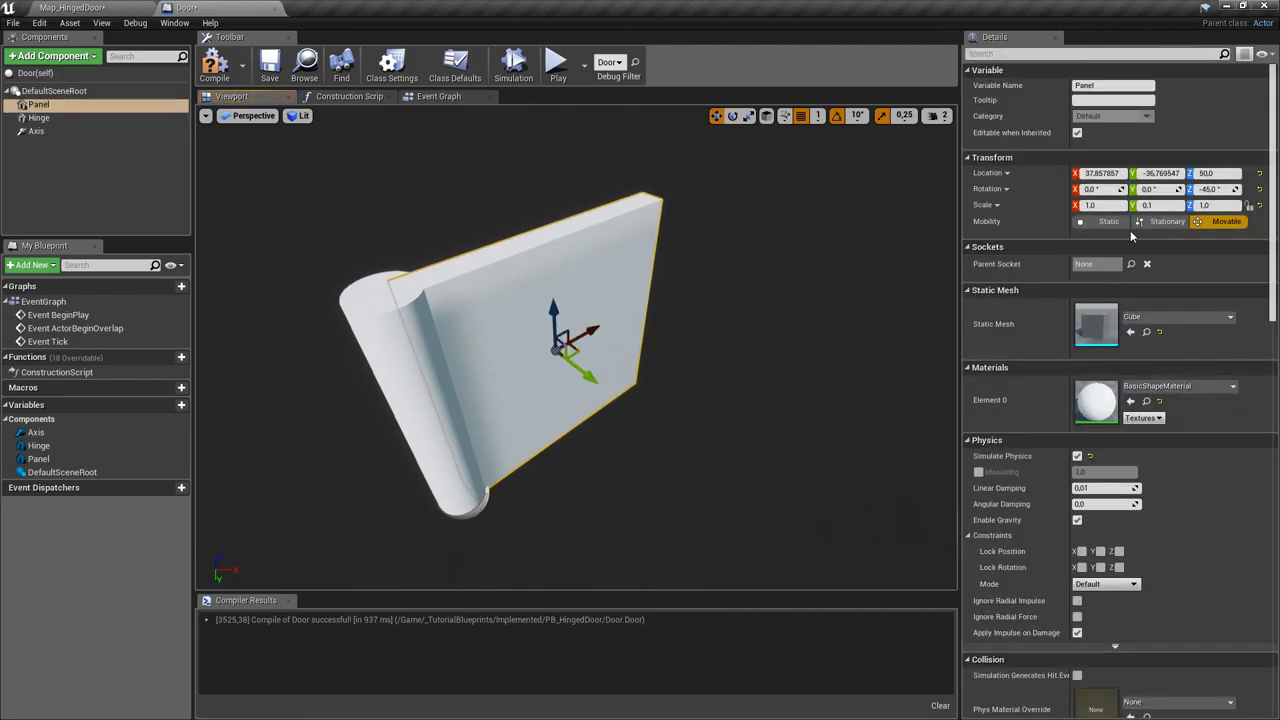
click(362, 96)
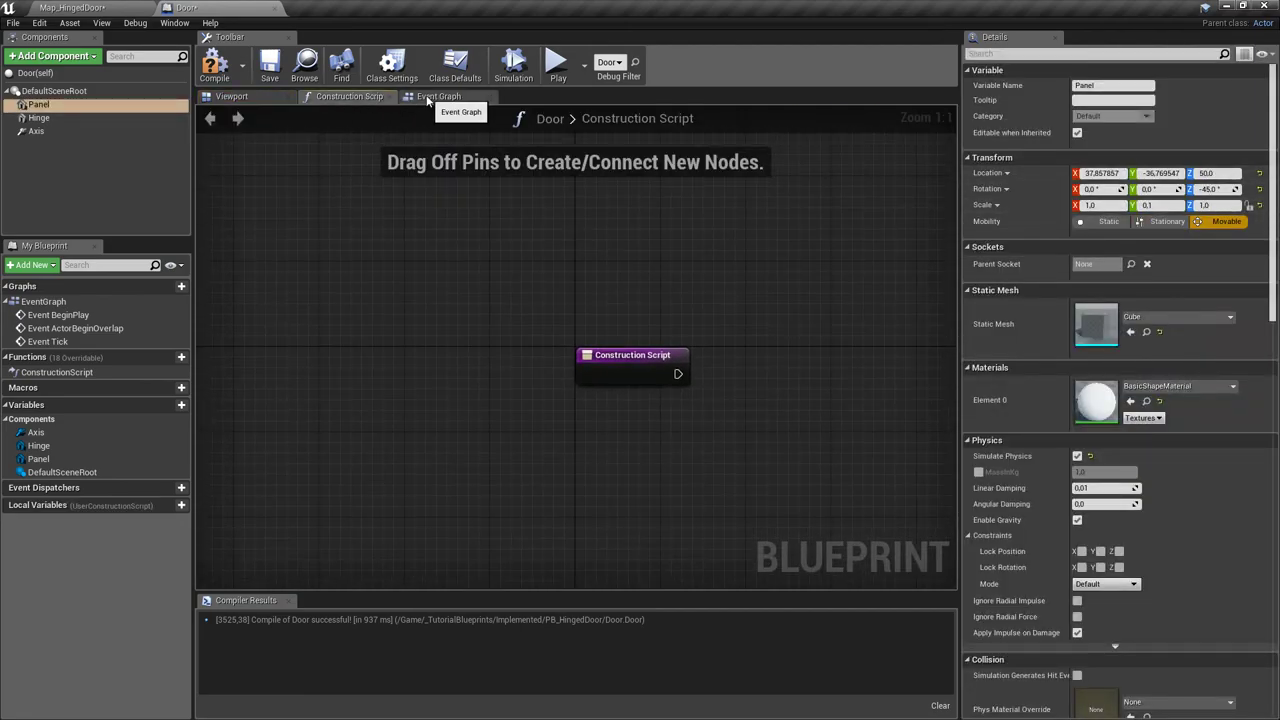
click(438, 96)
click(600, 334)
text(50)
key(Return)
Align the Transform Rotation node just below the Transform Location node.
right_drag(663, 364, 630, 348)
drag(614, 386, 636, 374)
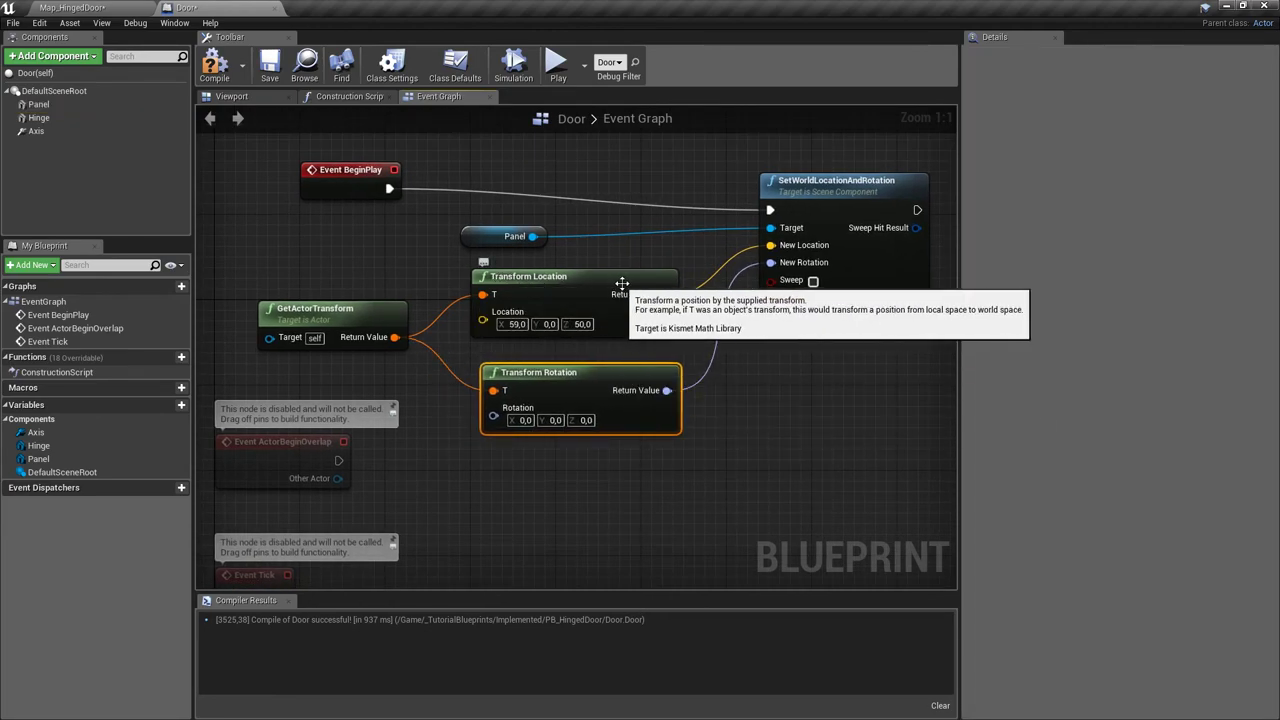
right_drag(543, 324, 495, 306)
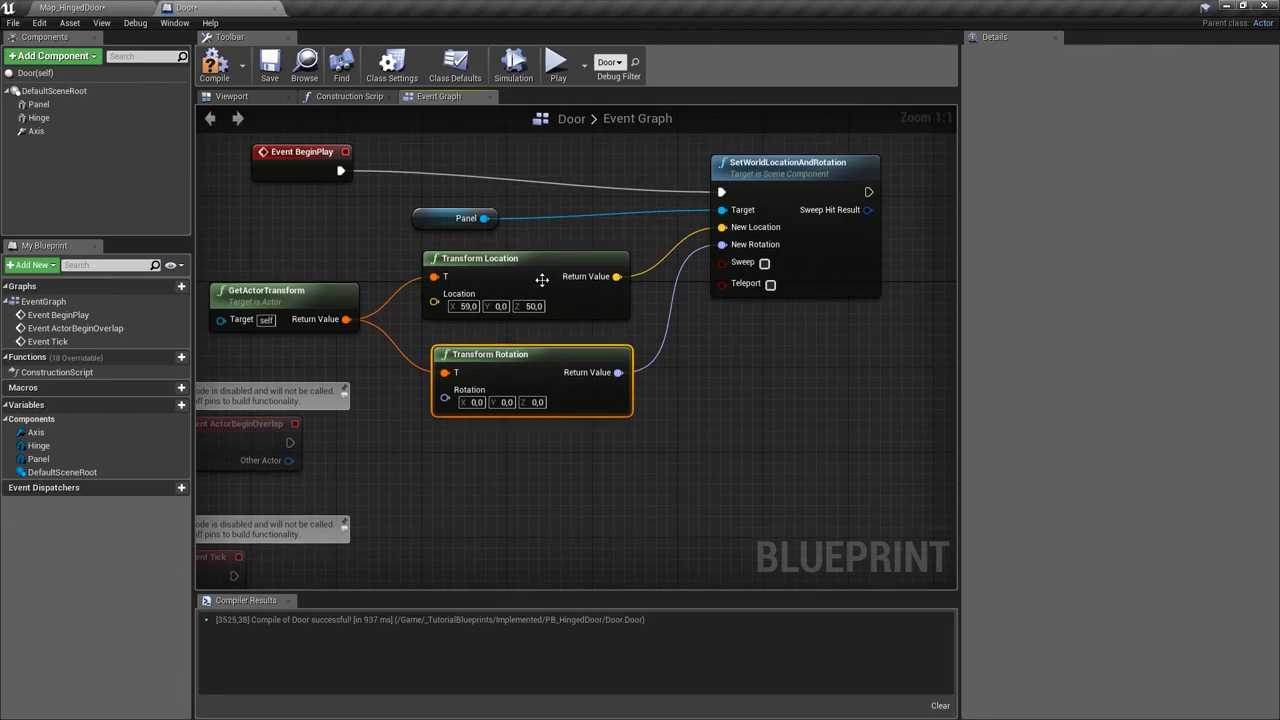
right_drag(363, 166, 451, 214)
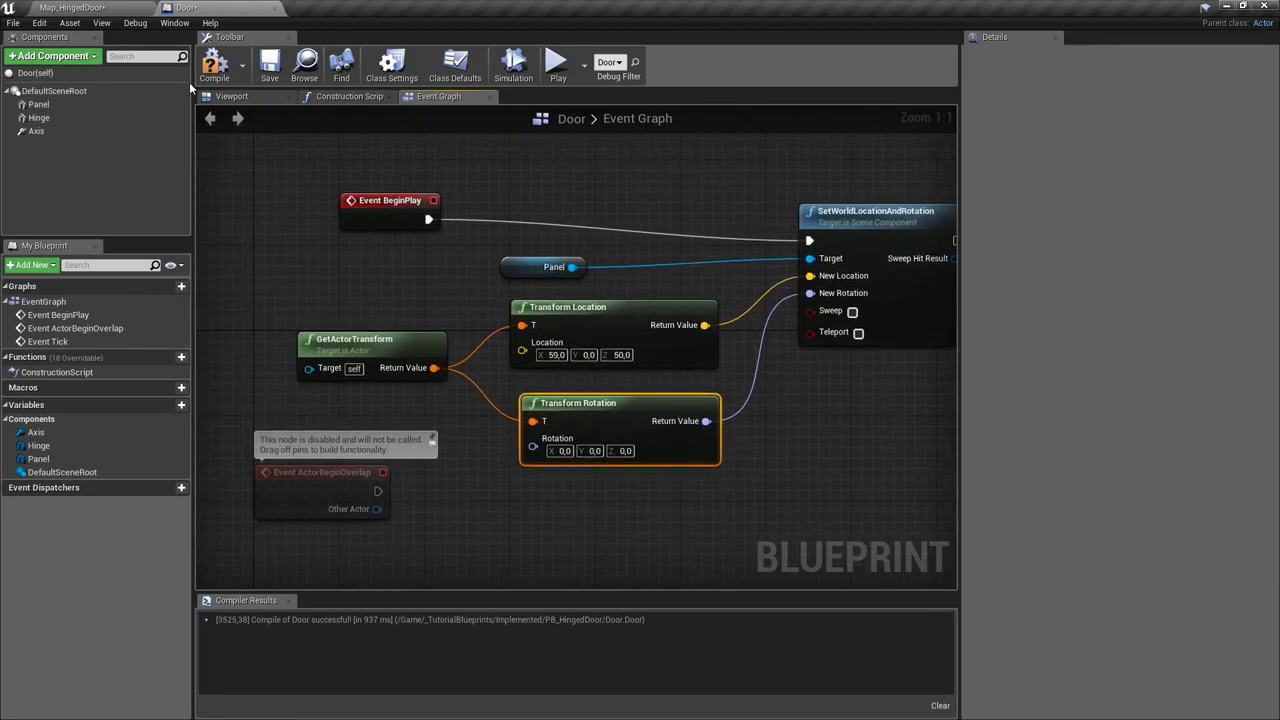
Save the Door blueprint and the Map_HingedDoor level.
click(269, 65)
click(72, 7)
key(ctrl+s)
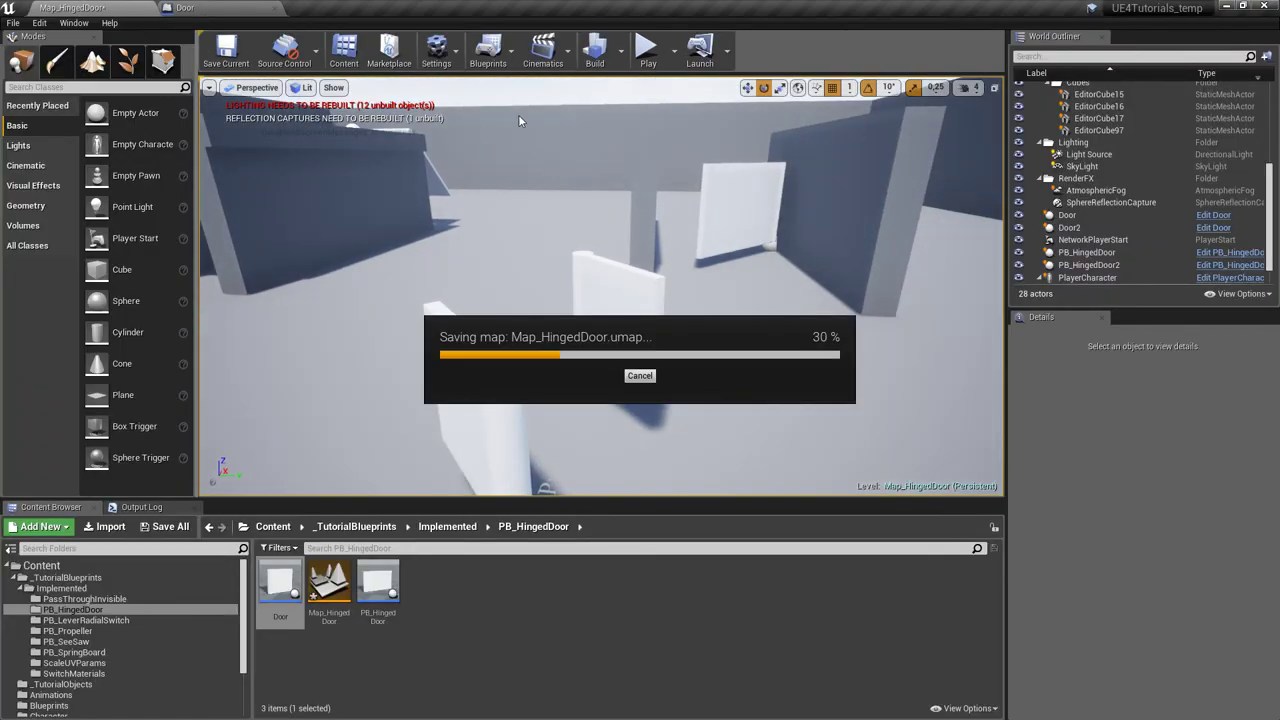
Play the level and walk up to the doors to test the Panel's starting position, and stop the session.
click(648, 50)
click(632, 116)
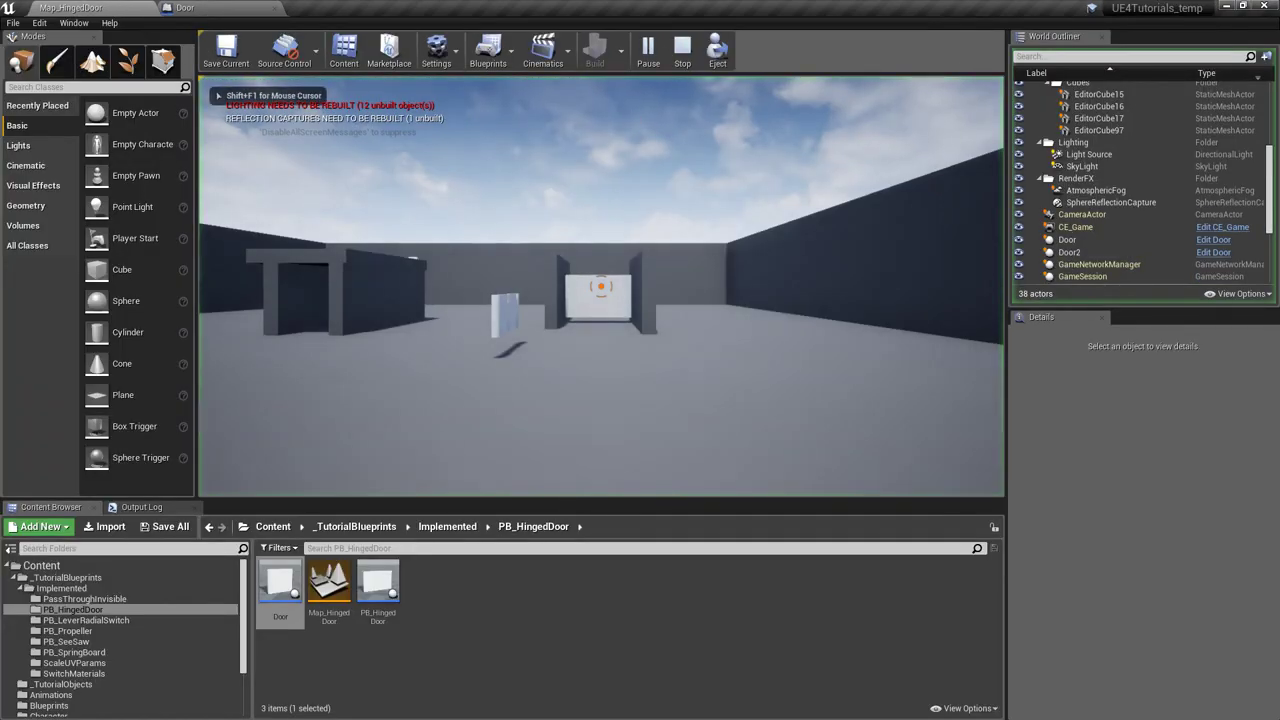
key(w)
key(a)
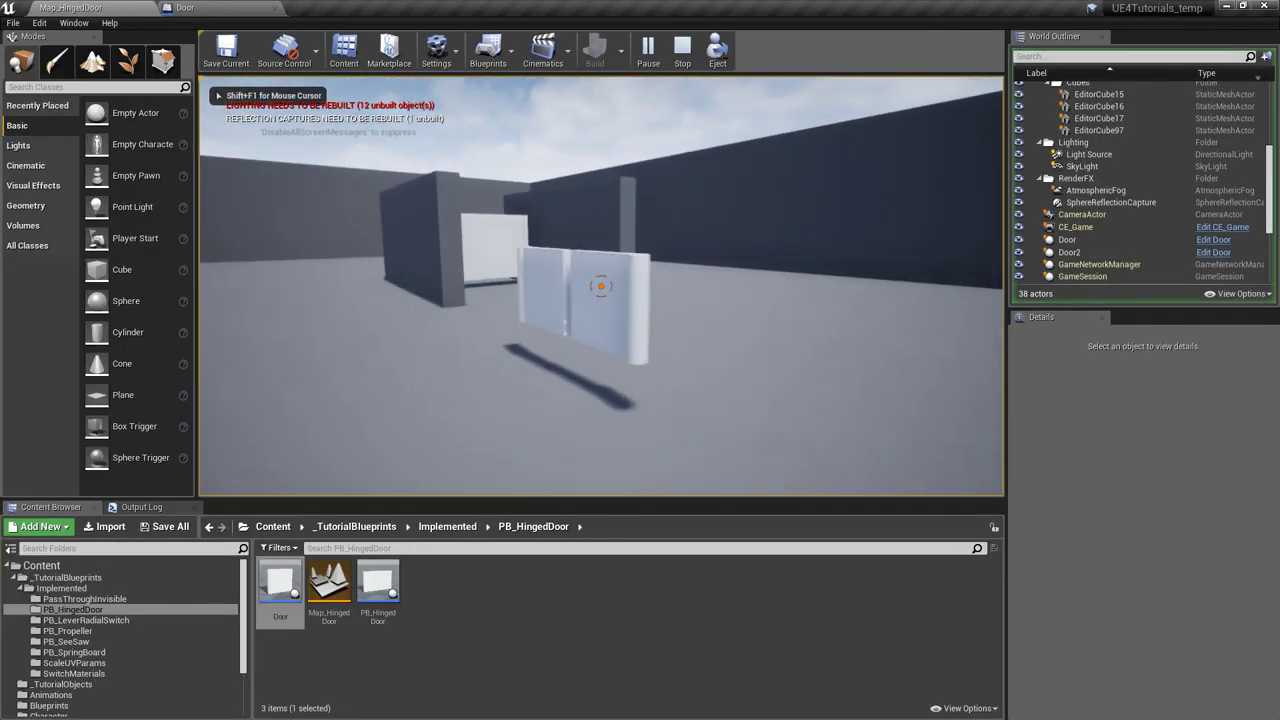
key(w)
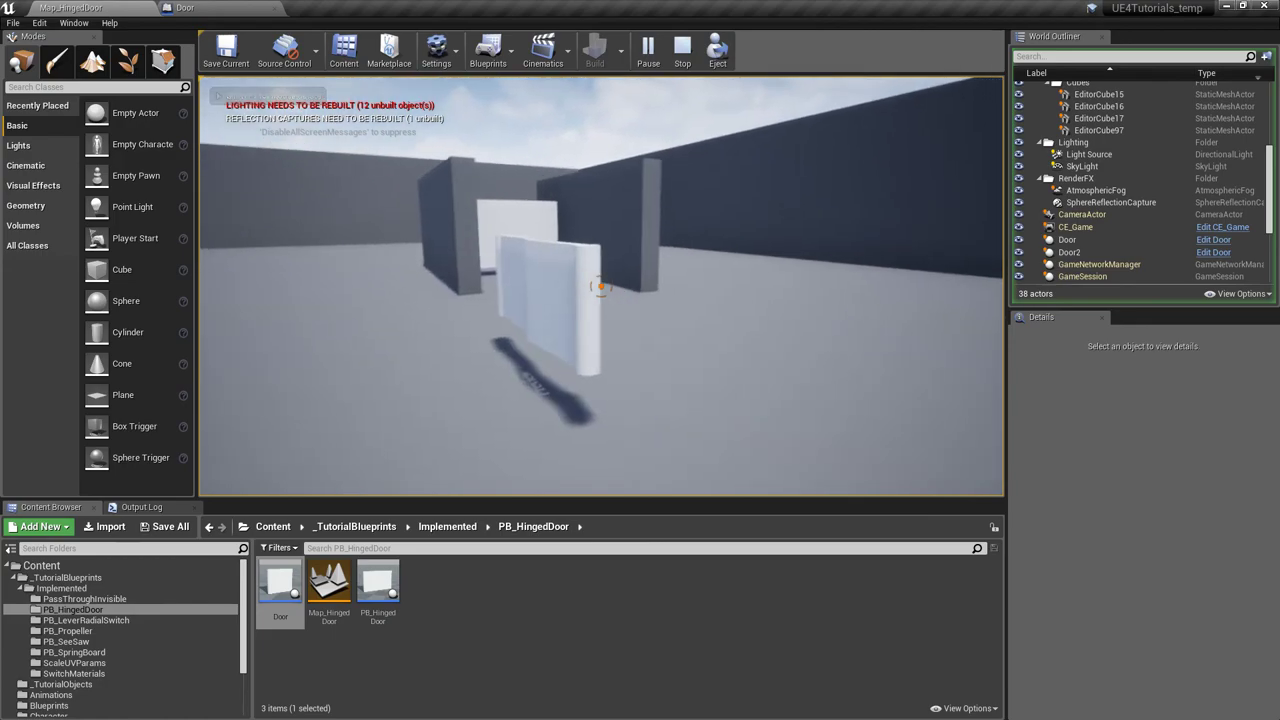
key(Escape)
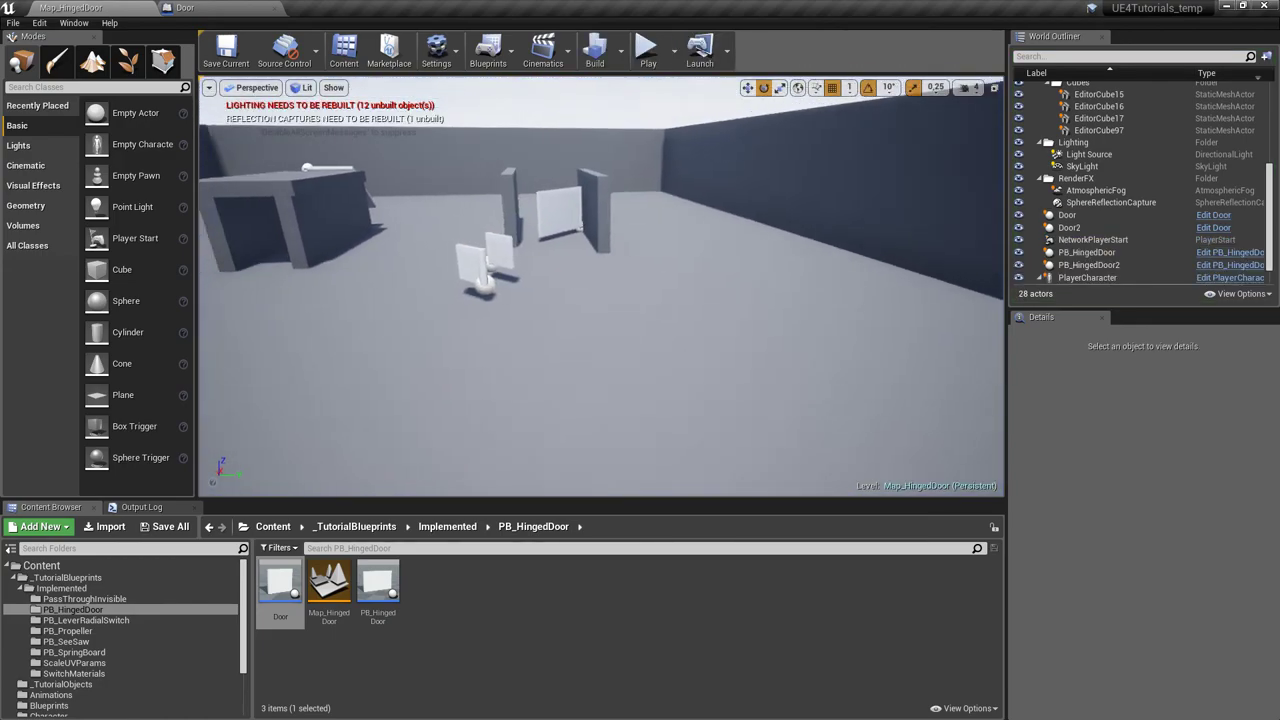
Select both Door and Door2 in the level and move them along the Y axis to 680.
click(624, 192)
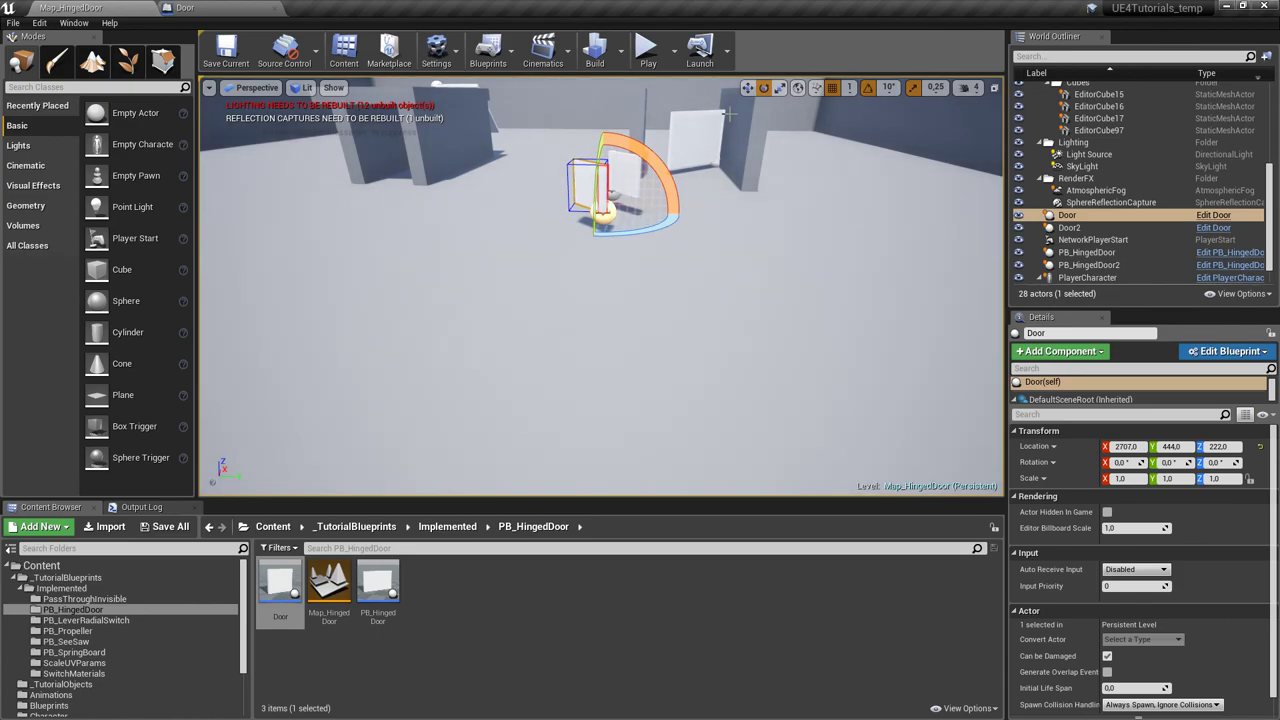
right_drag(698, 134, 698, 120)
key(d)
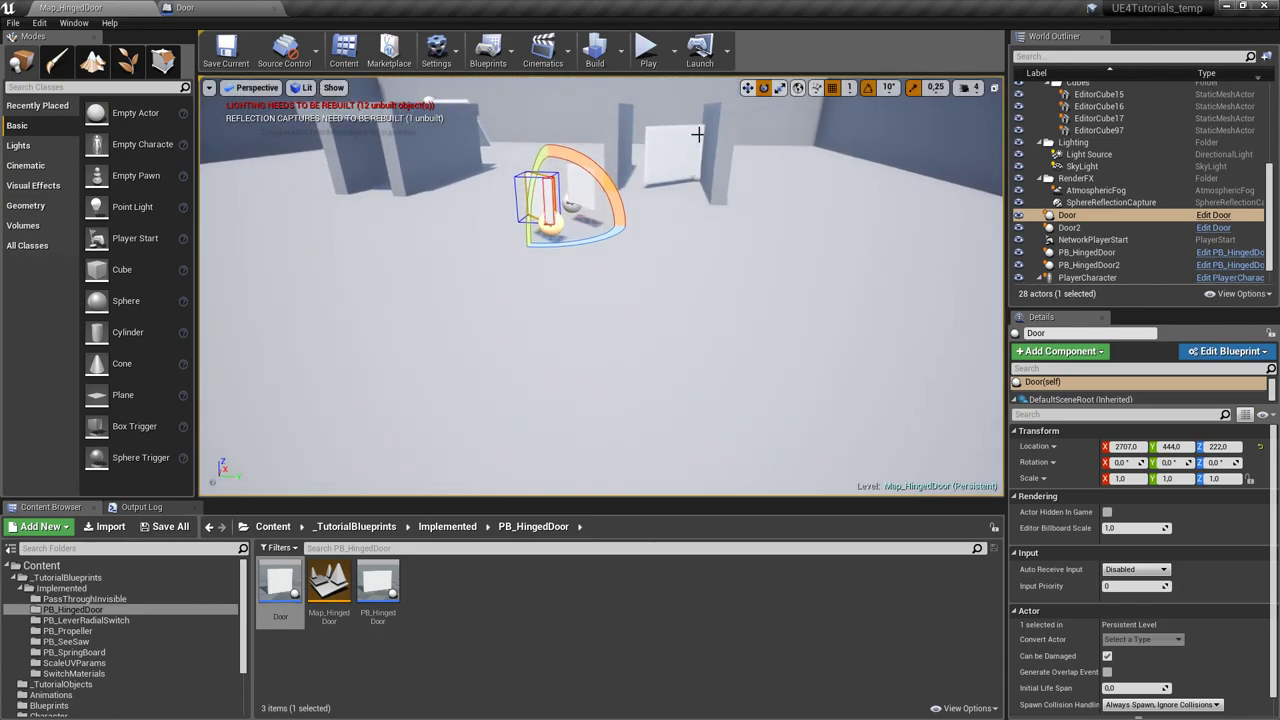
key(w)
ctrl+click(580, 190)
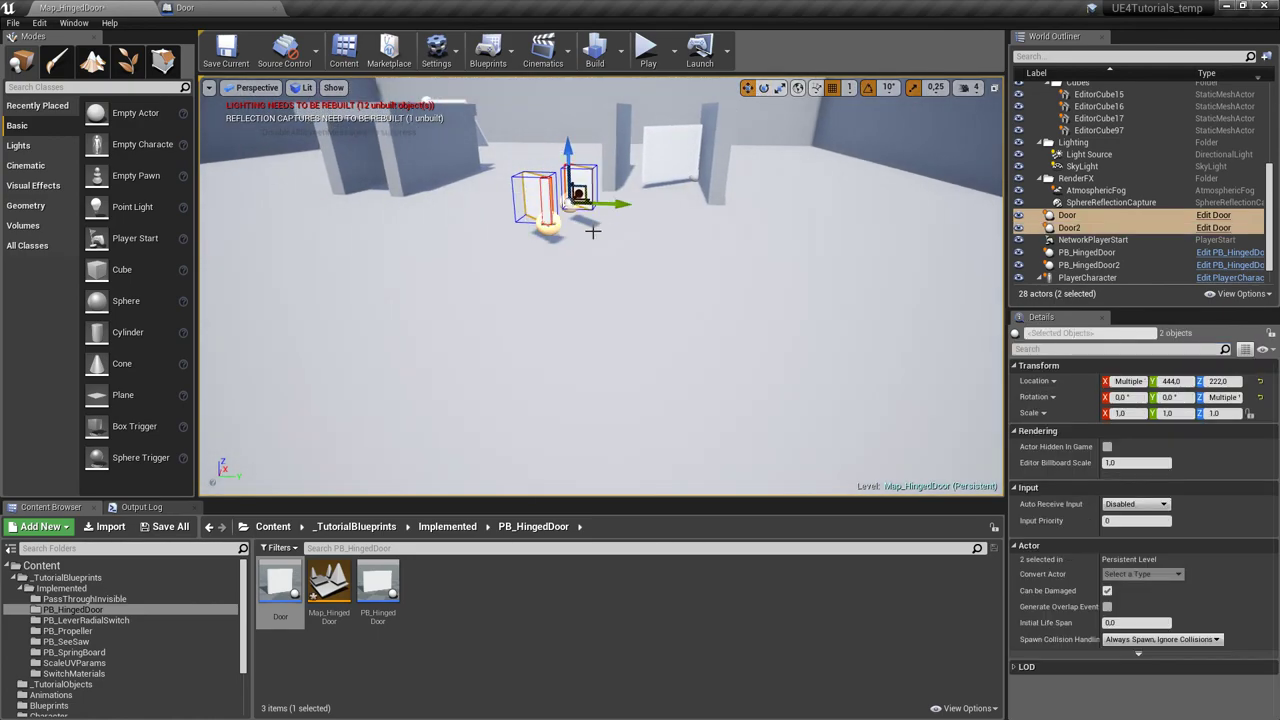
drag(612, 203, 715, 206)
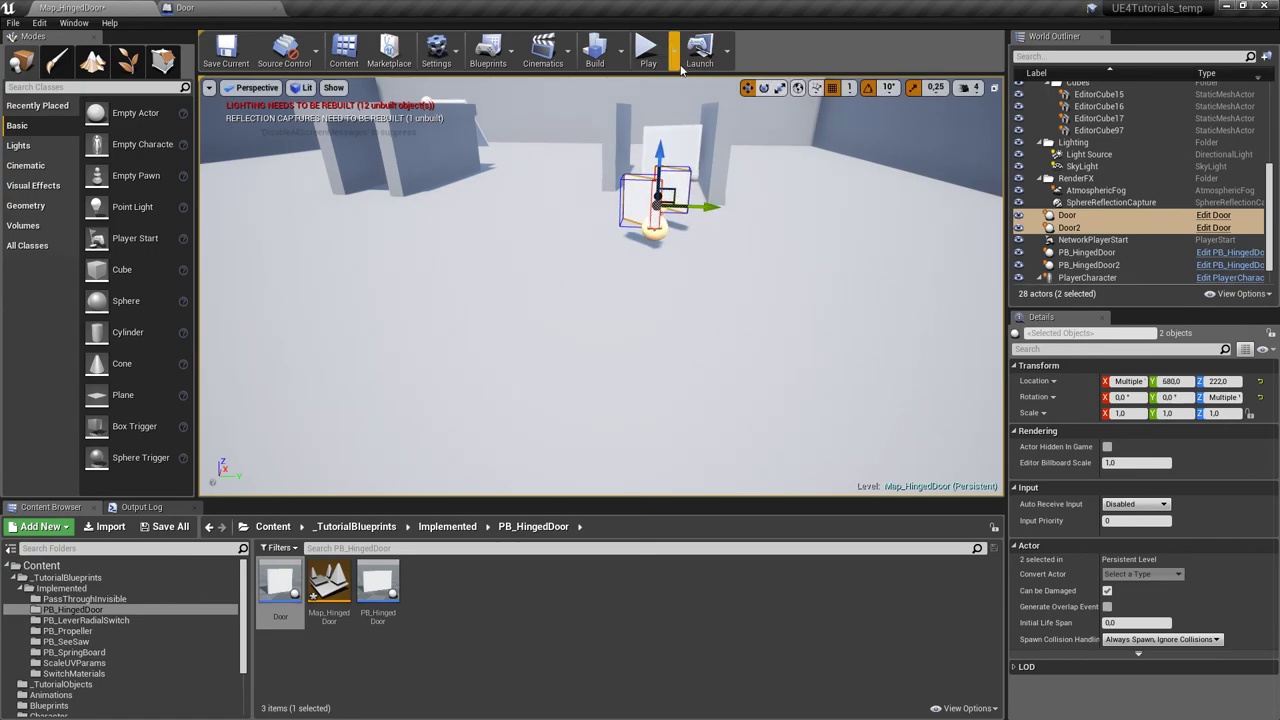
Simulate the level to watch Door and Door2 swing from their new location and view the walled doorway, and stop the simulation.
mouse_move(698, 134)
right_down()
mouse_move(698, 100)
mouse_move(712, 170)
mouse_move(690, 158)
right_up()
key(w)
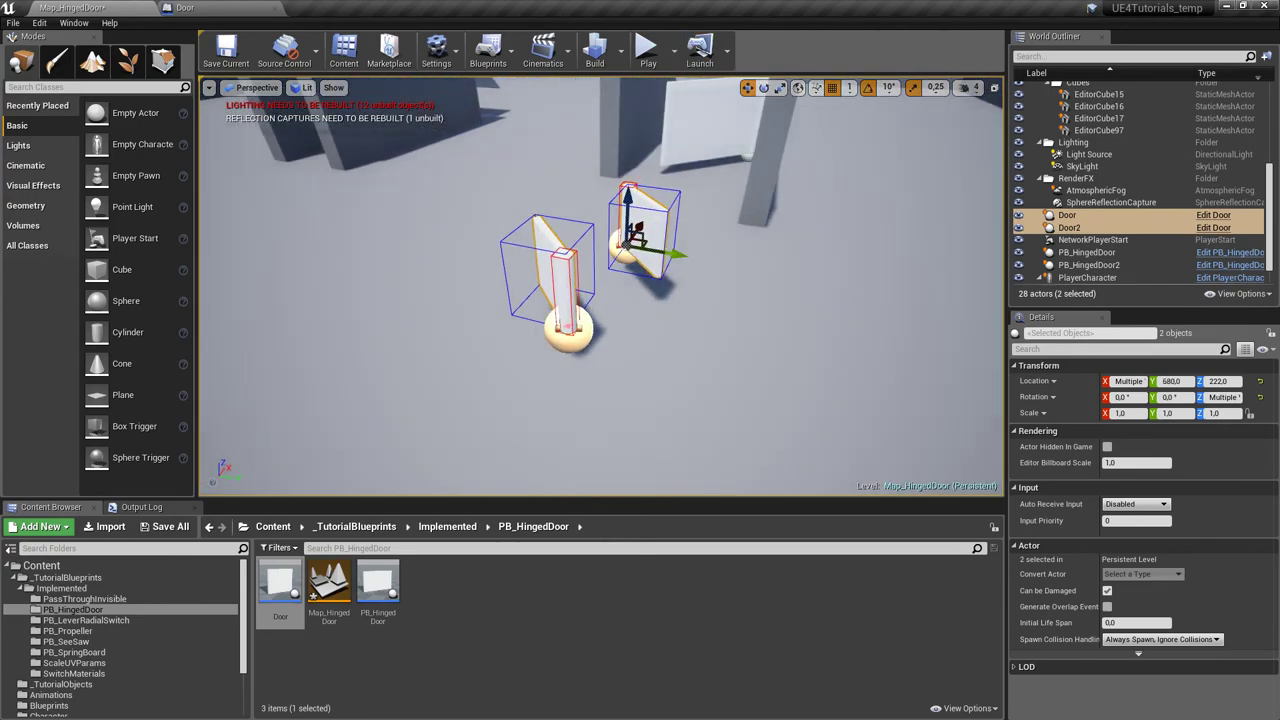
click(618, 88)
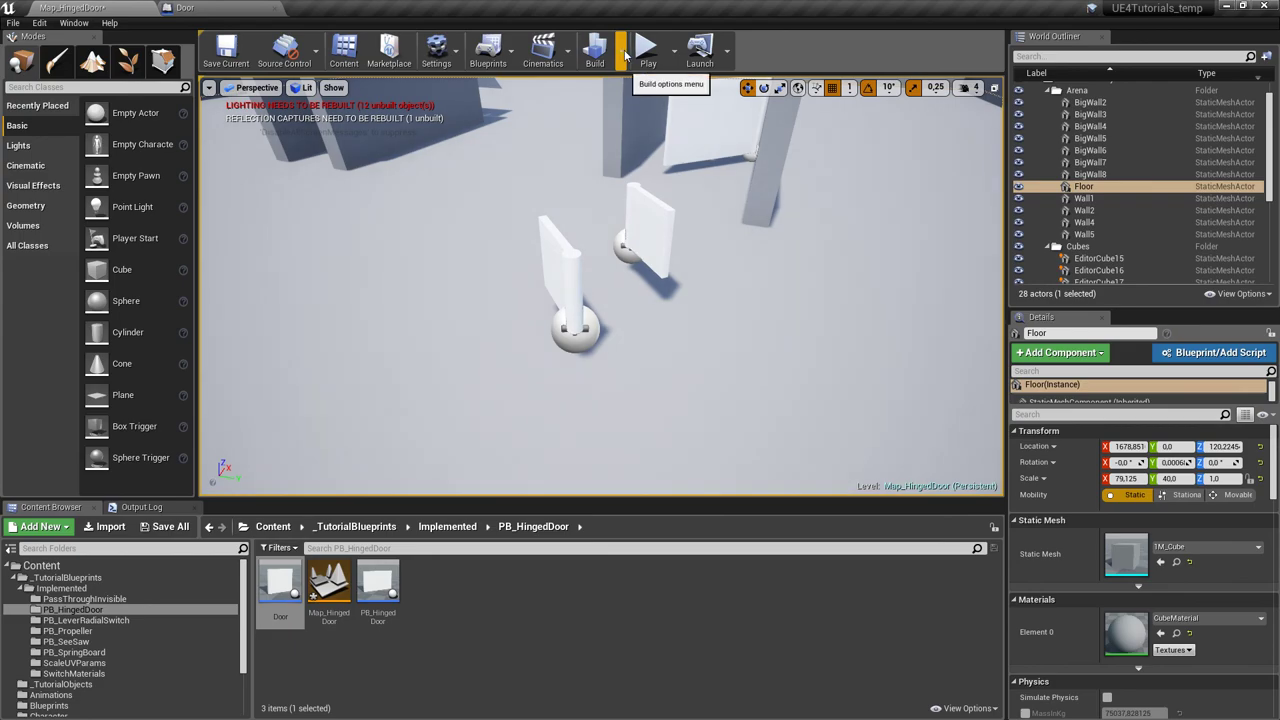
click(674, 50)
click(744, 168)
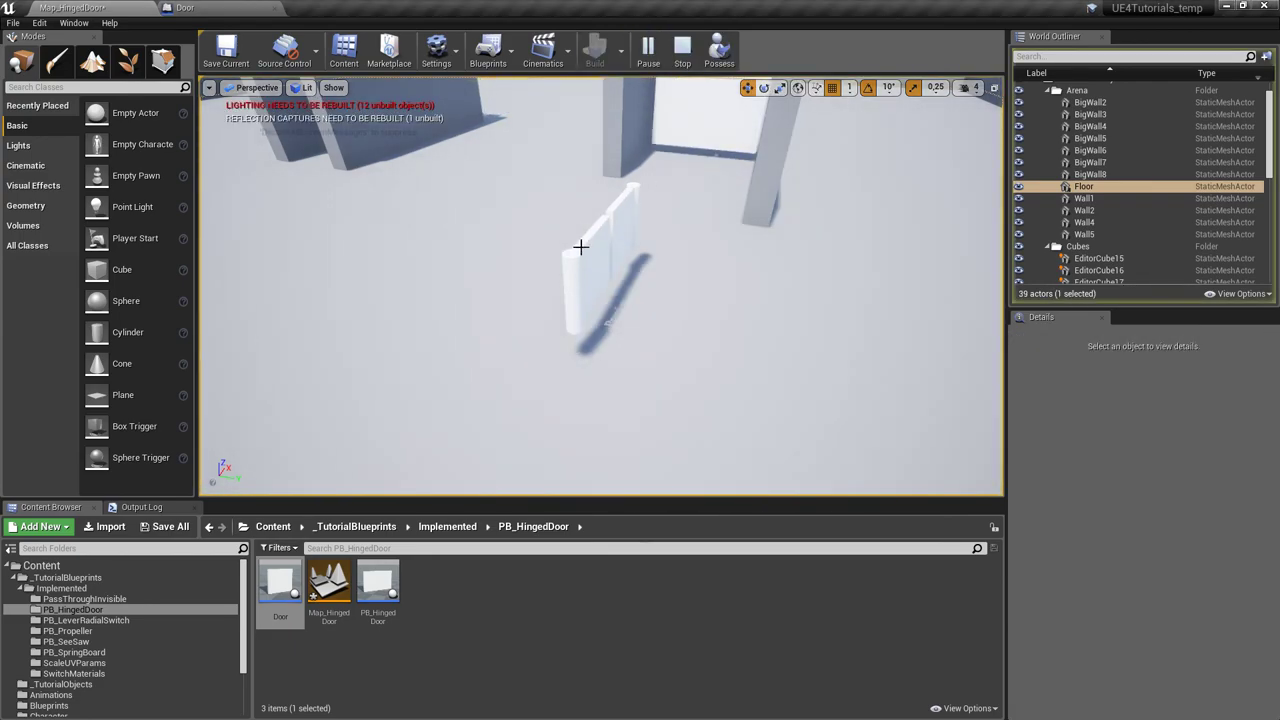
right_drag(592, 245, 820, 225)
right_drag(562, 268, 566, 268)
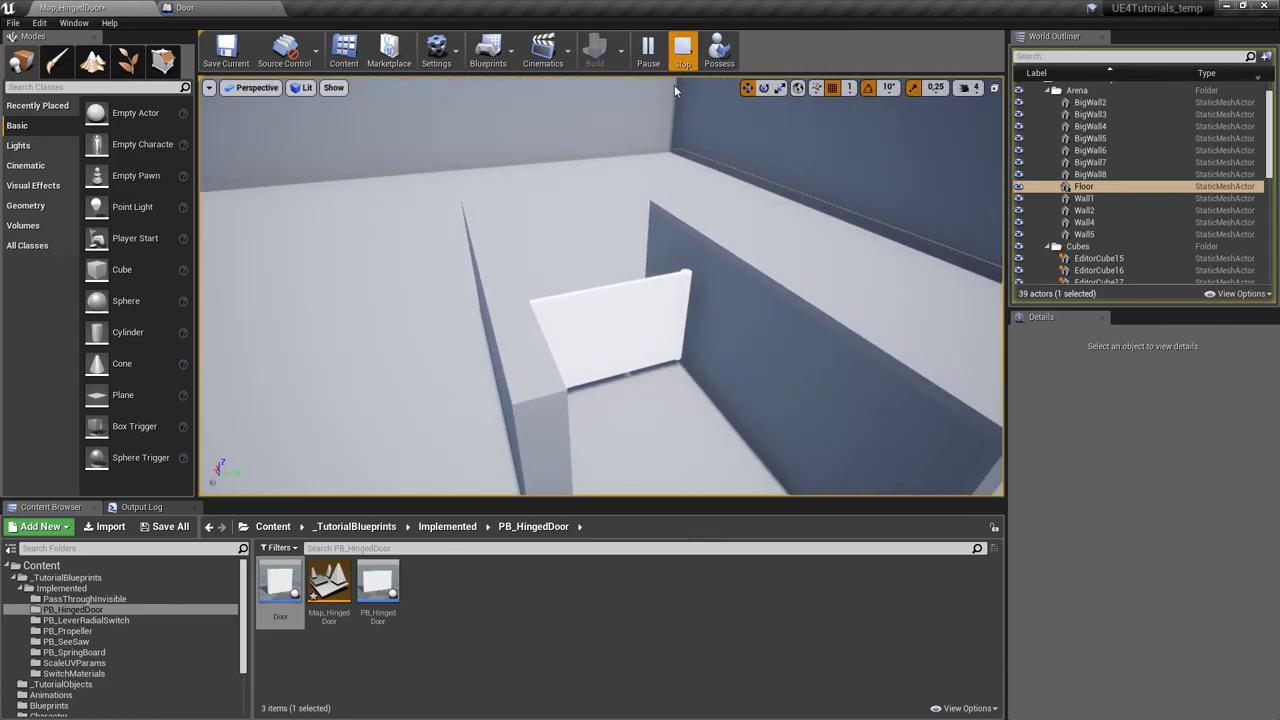
click(682, 50)
Simulate the level again while viewing the door between the walls from above, and stop the simulation.
right_drag(678, 224, 769, 109)
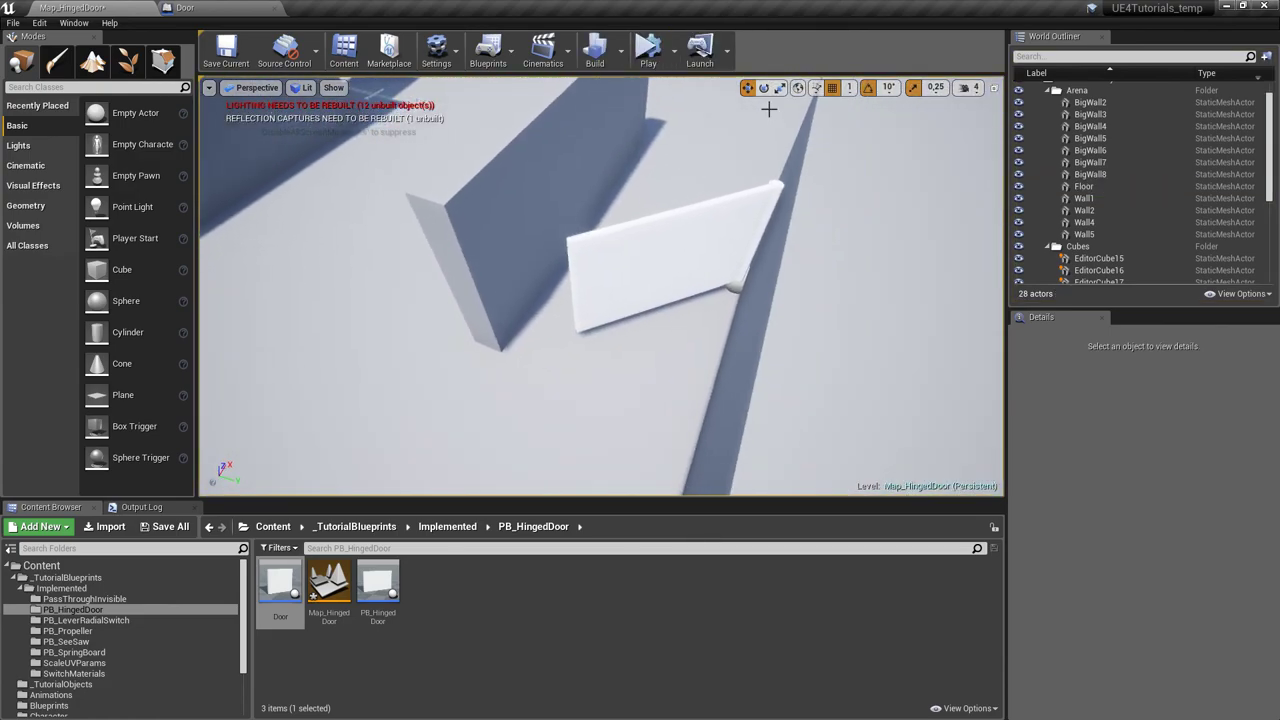
click(656, 58)
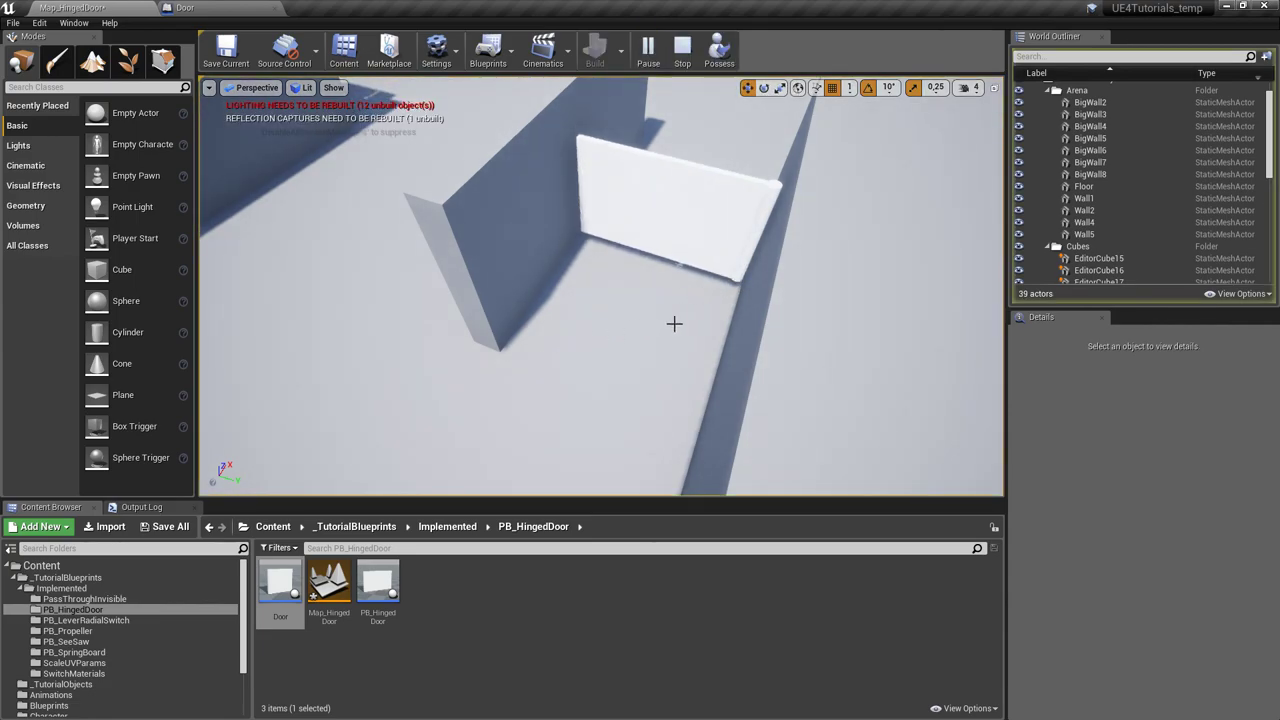
right_drag(623, 213, 880, 240)
click(682, 48)
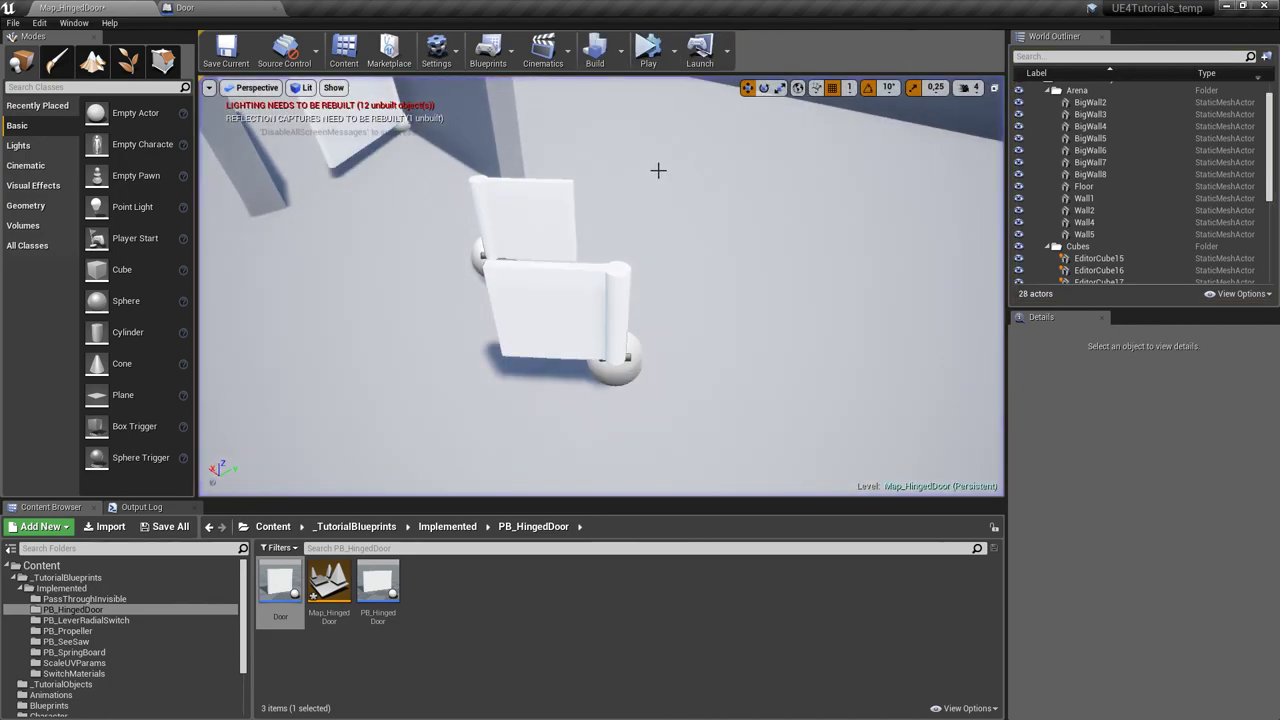
Play the level in the viewport, walk around the pair of free-standing doors to test their swing, and stop the session.
click(674, 50)
click(740, 101)
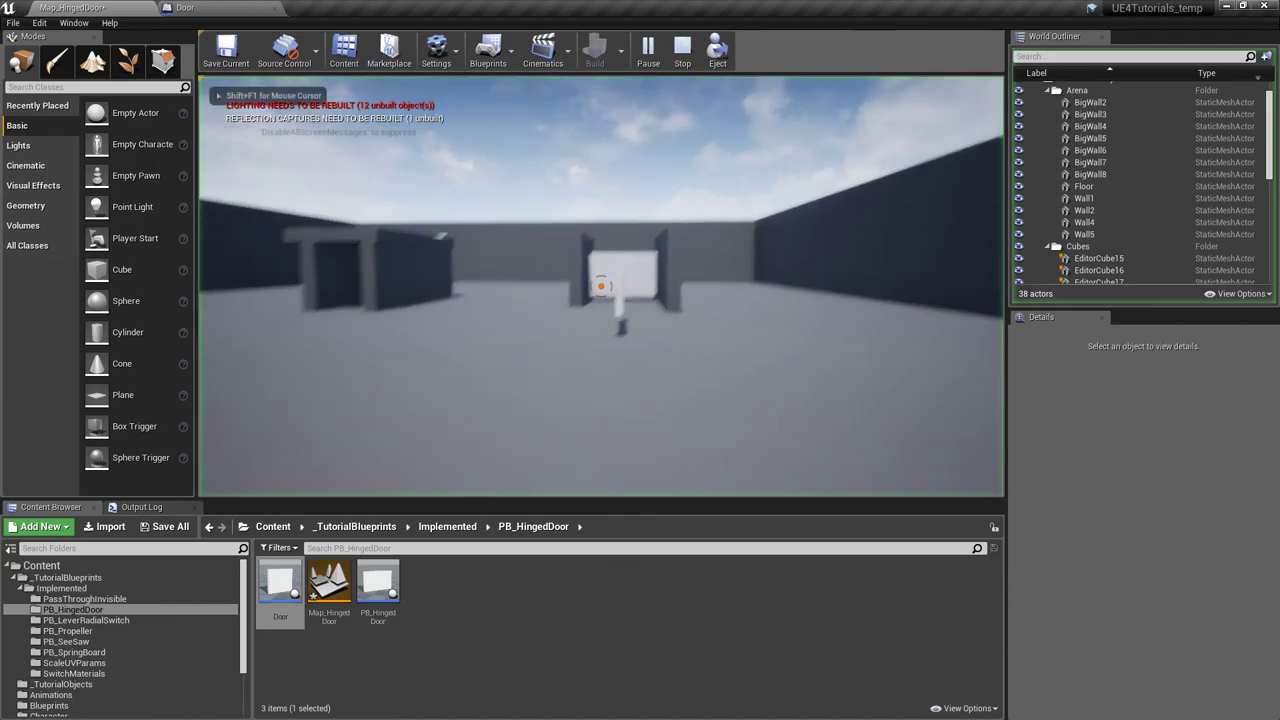
key(w)
key(d)
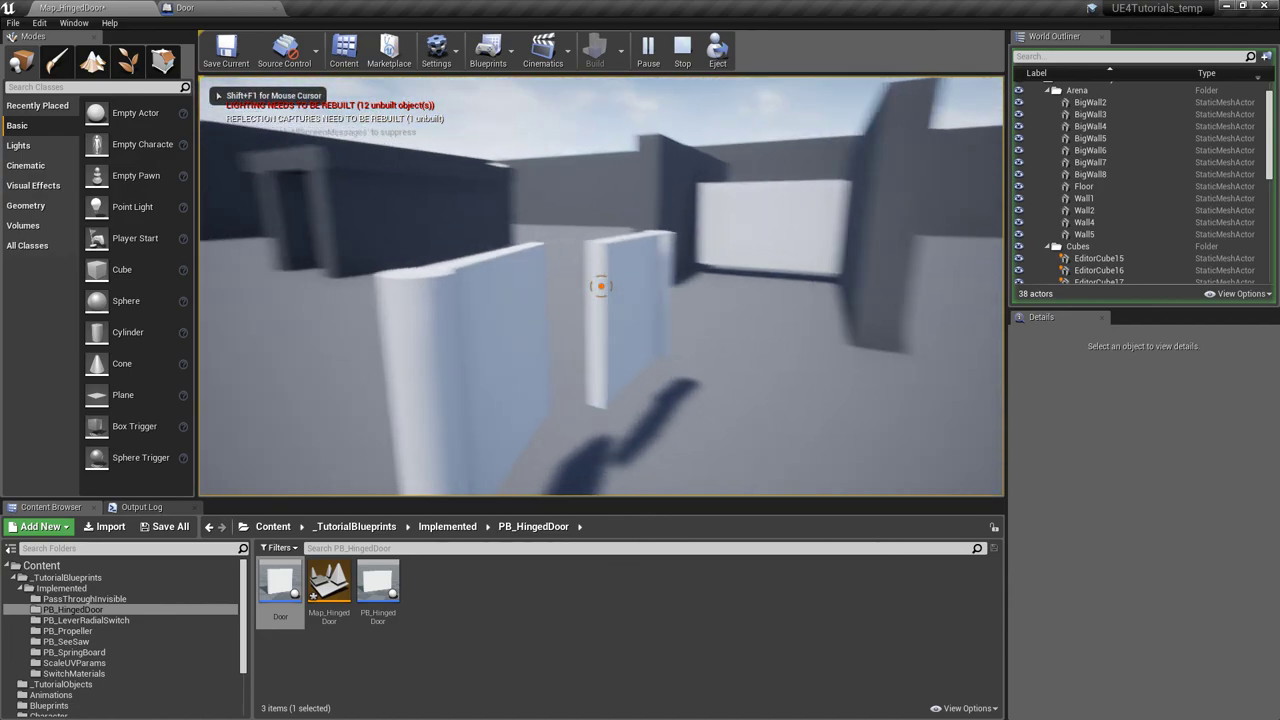
key(a)
key(s)
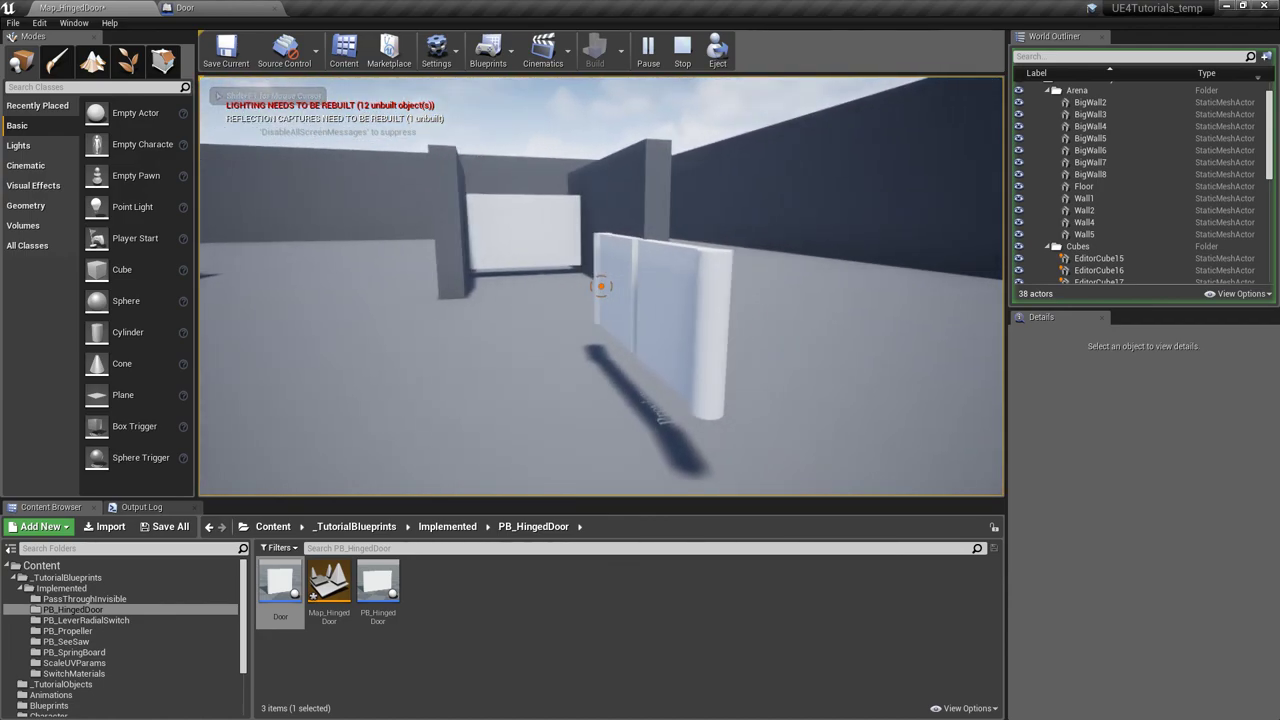
key(Escape)
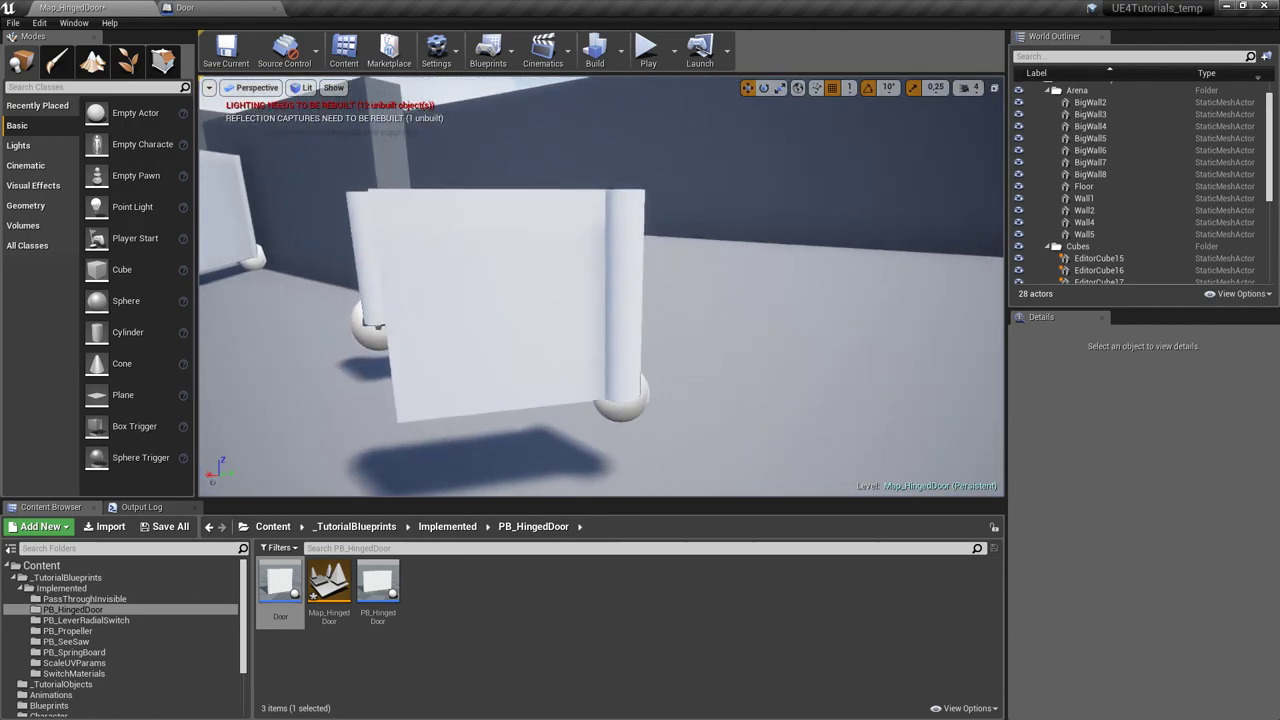
key(a)
right_drag(601, 286, 624, 260)
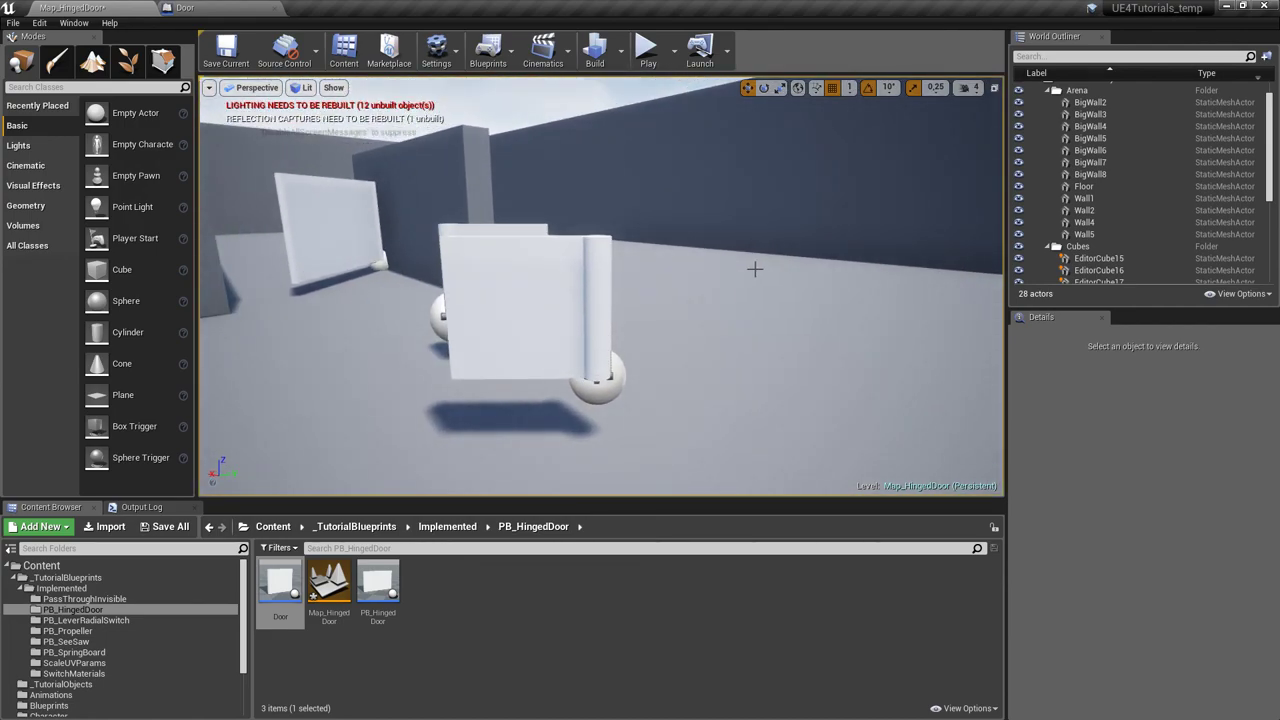